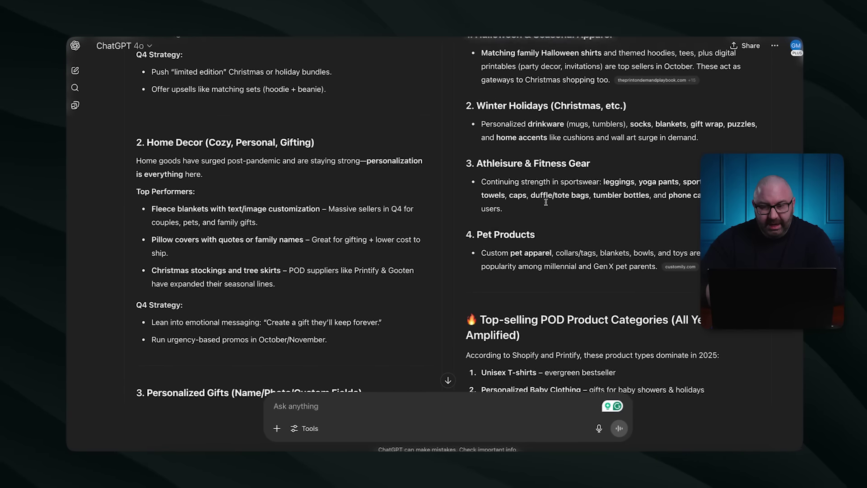
pyautogui.scroll(-2, 536, 238)
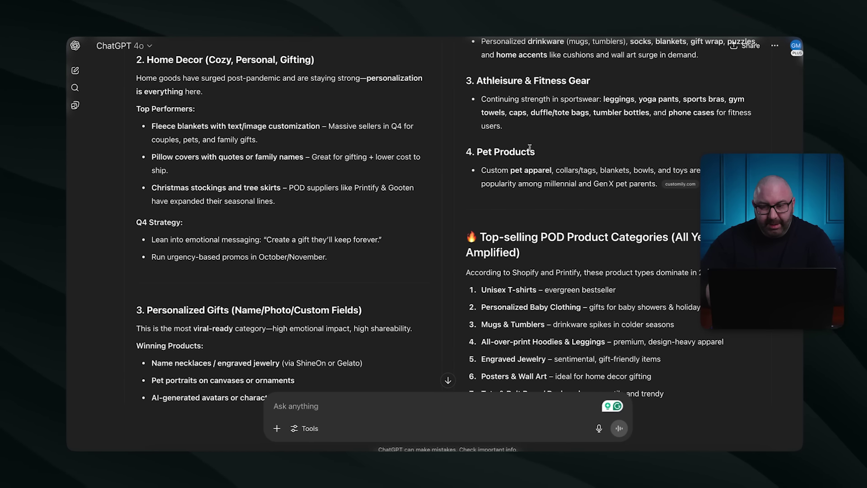
pyautogui.scroll(-2, 529, 249)
pyautogui.scroll(-2, 525, 257)
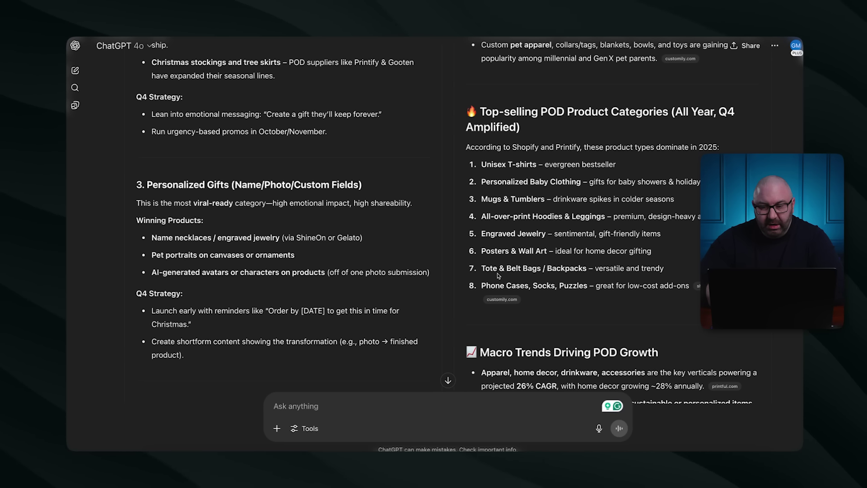
pyautogui.scroll(-5, 512, 296)
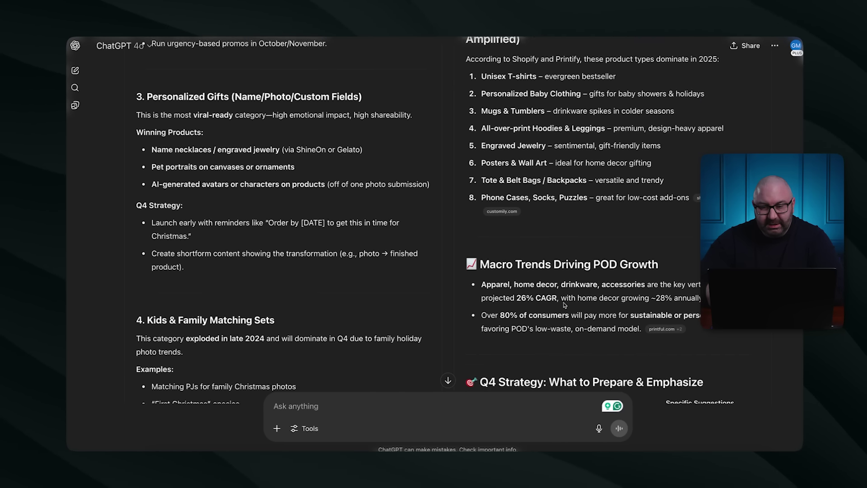
pyautogui.scroll(-1, 586, 198)
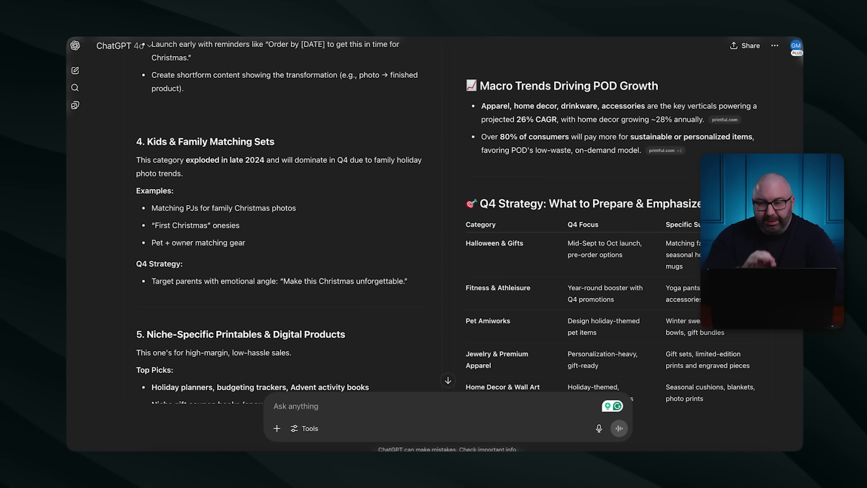
pyautogui.scroll(-5, 676, 150)
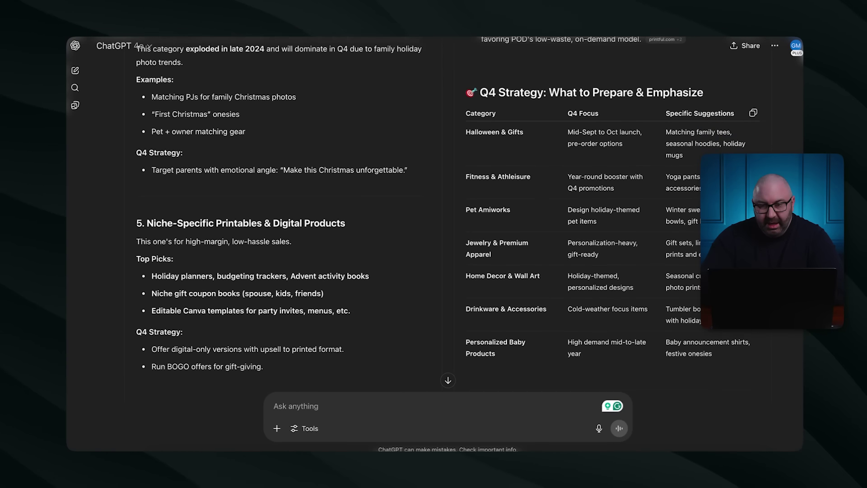
pyautogui.scroll(-1, 578, 152)
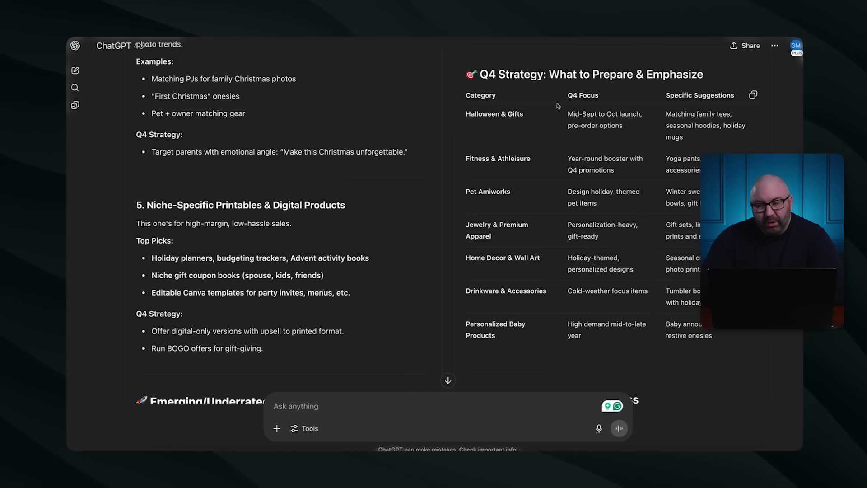
pyautogui.scroll(-1, 547, 110)
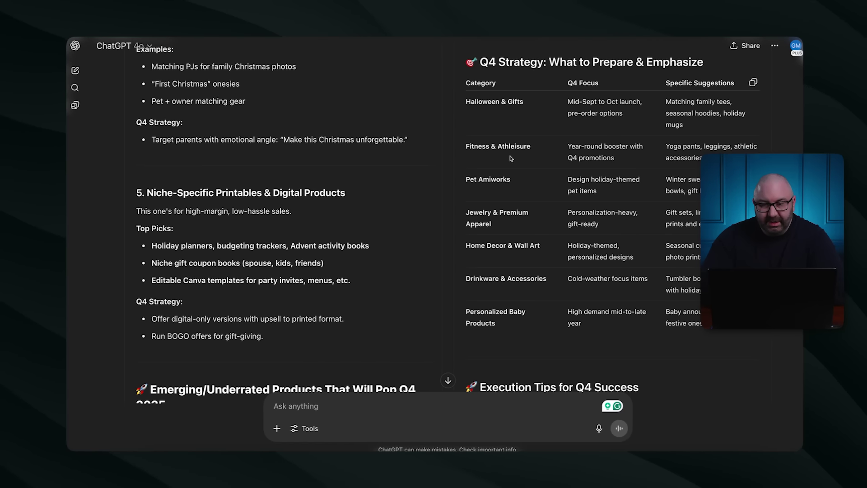
pyautogui.scroll(-2, 559, 217)
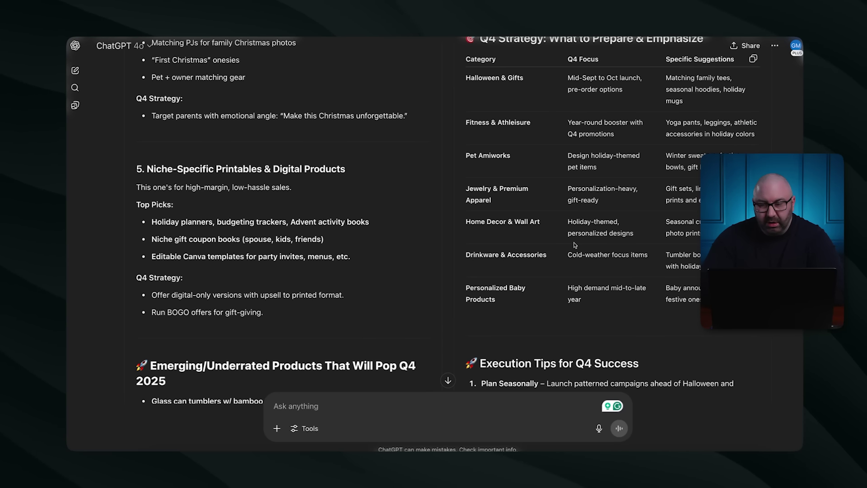
pyautogui.scroll(-5, 575, 246)
pyautogui.scroll(15, 551, 257)
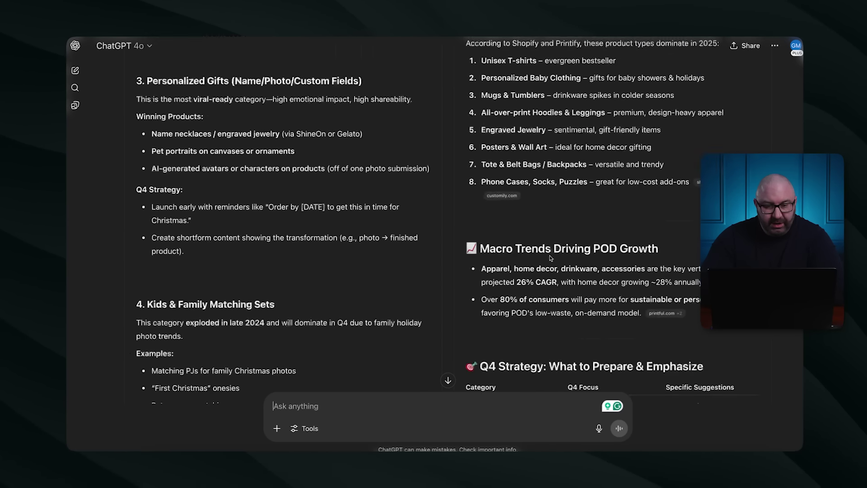
pyautogui.scroll(10, 550, 257)
pyautogui.scroll(-1, 268, 259)
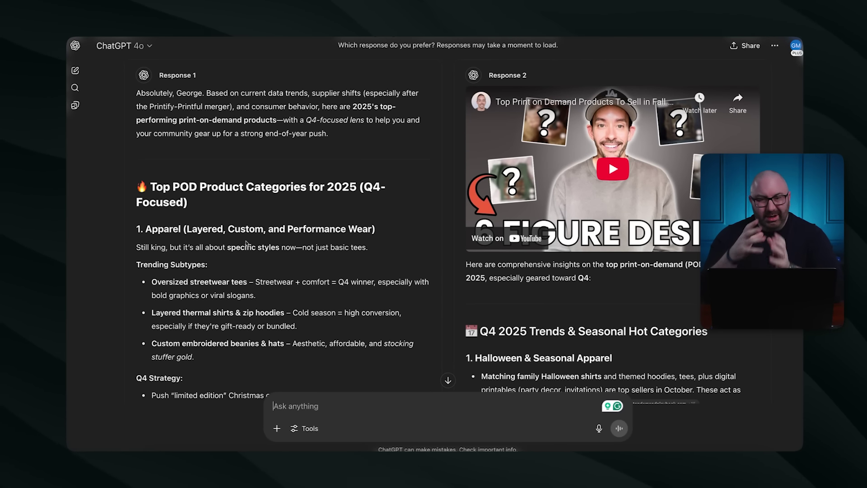
pyautogui.scroll(-4, 246, 244)
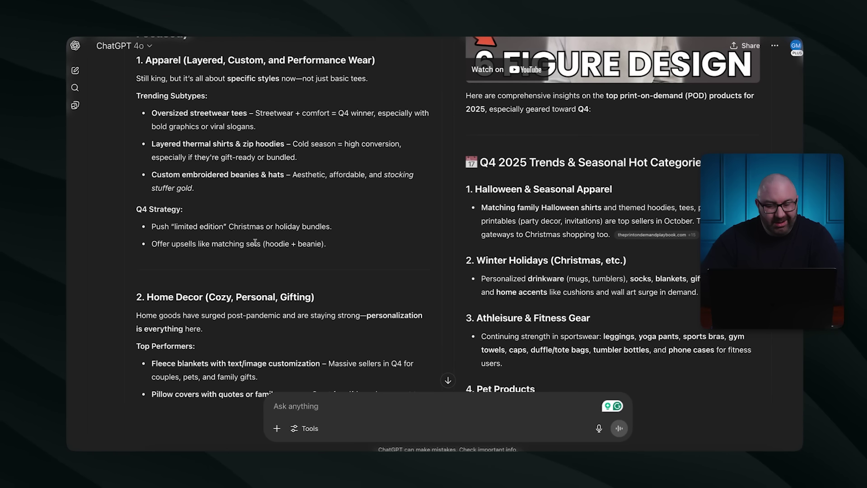
pyautogui.scroll(-1, 226, 226)
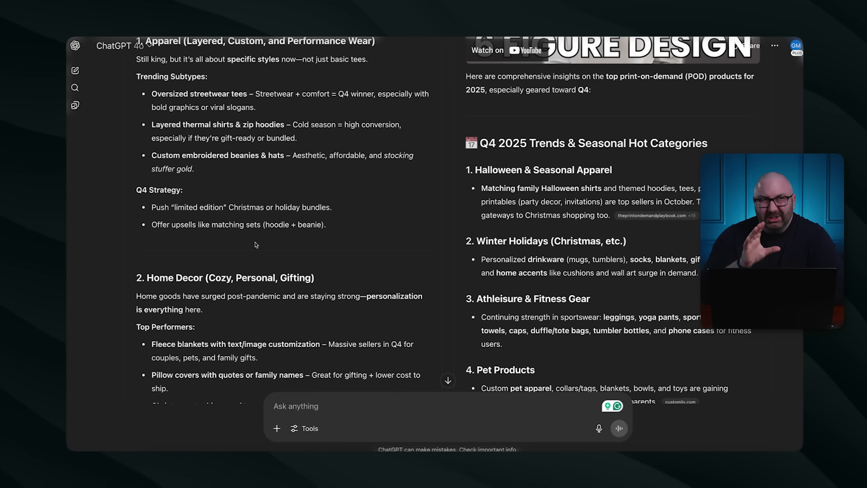
pyautogui.scroll(-3, 256, 245)
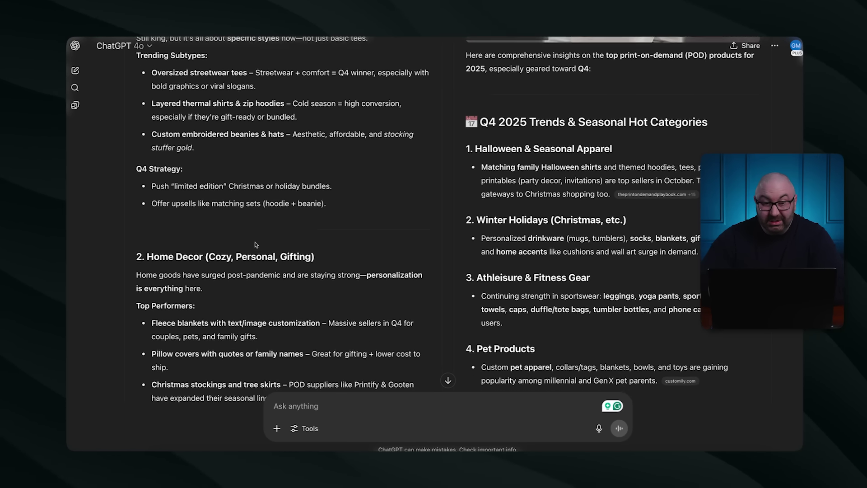
pyautogui.scroll(-2, 256, 244)
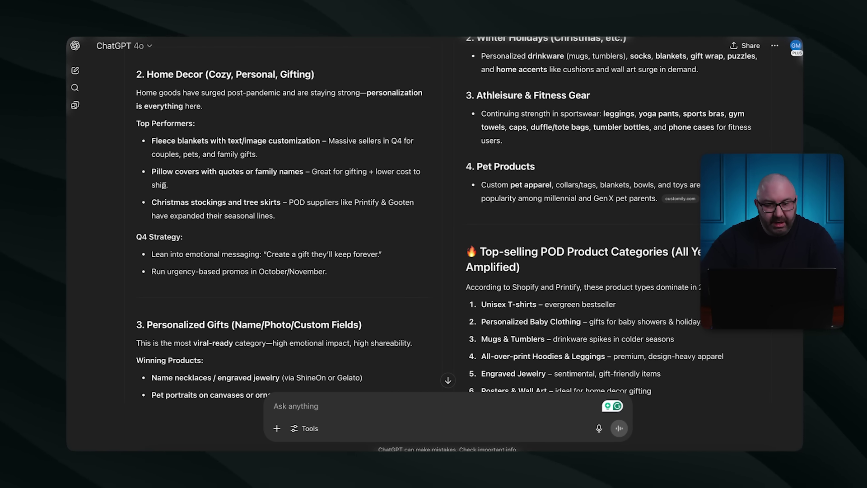
pyautogui.scroll(-5, 214, 195)
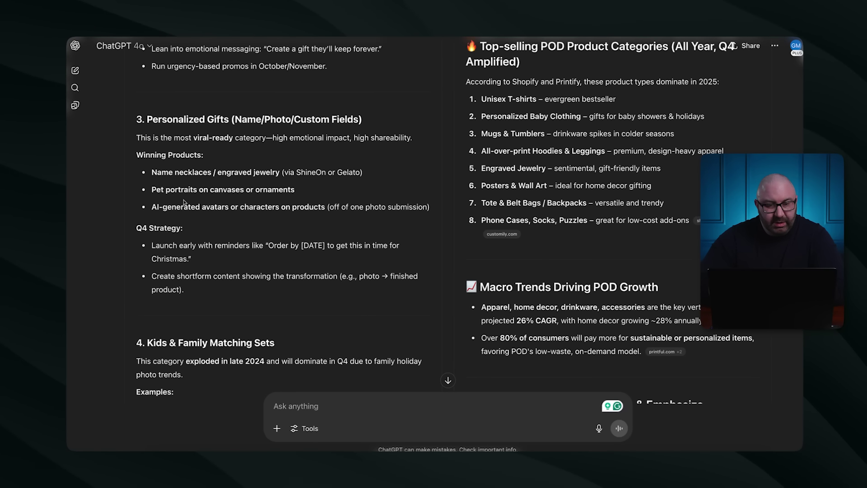
pyautogui.scroll(-1, 266, 180)
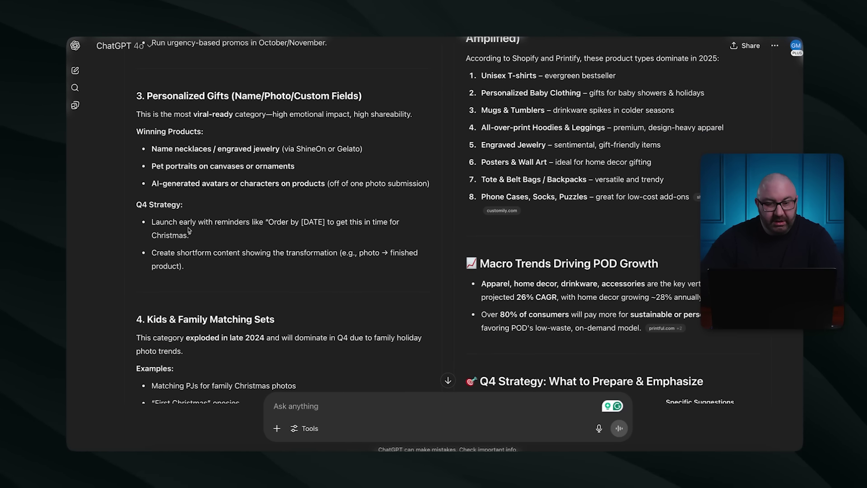
pyautogui.scroll(6, 266, 179)
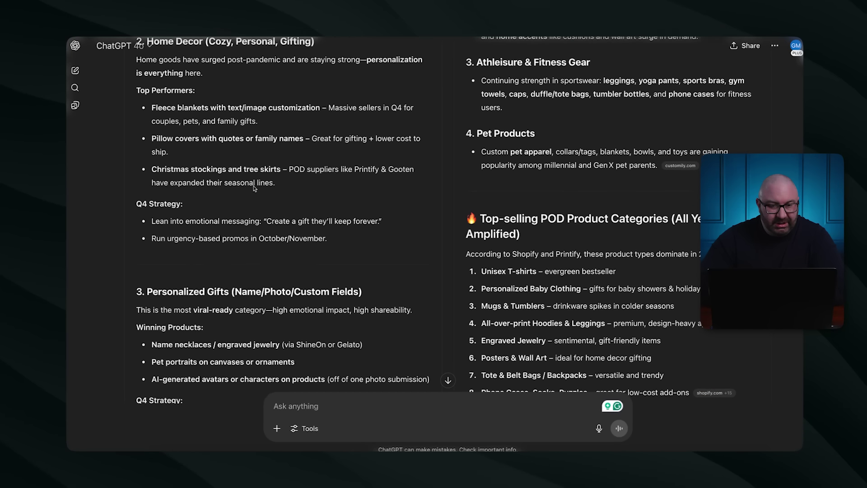
pyautogui.scroll(-4, 204, 203)
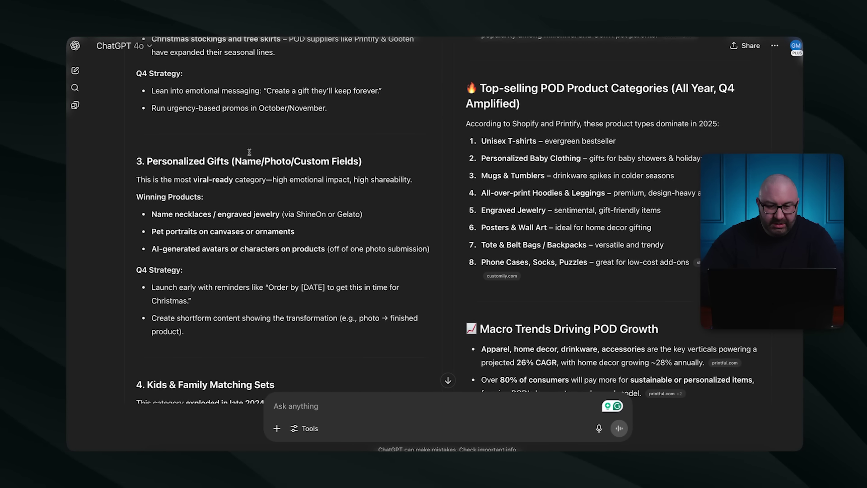
pyautogui.scroll(-2, 205, 257)
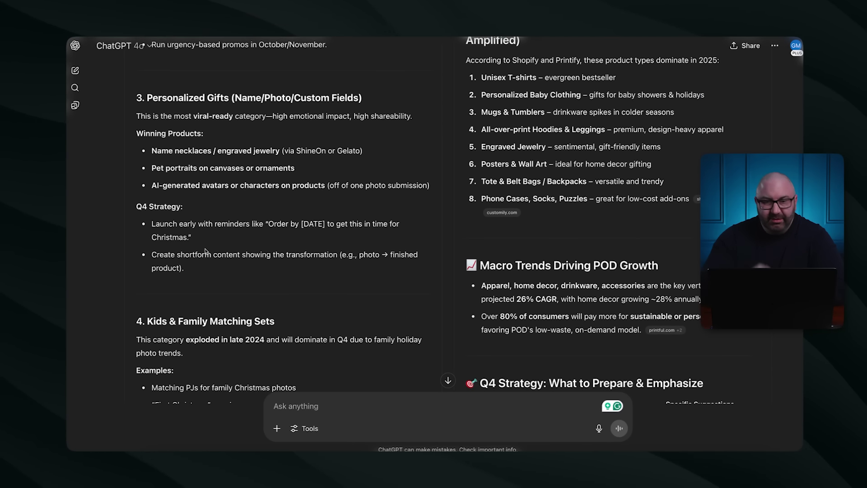
pyautogui.scroll(-1, 204, 251)
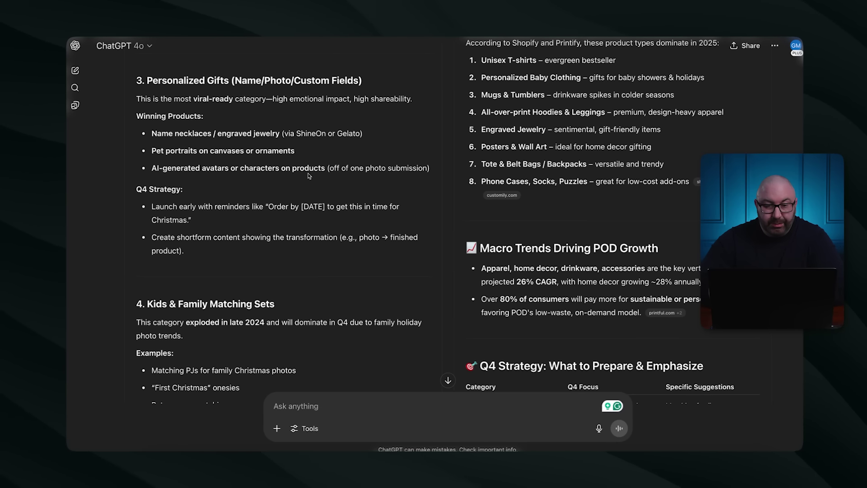
pyautogui.scroll(-5, 319, 176)
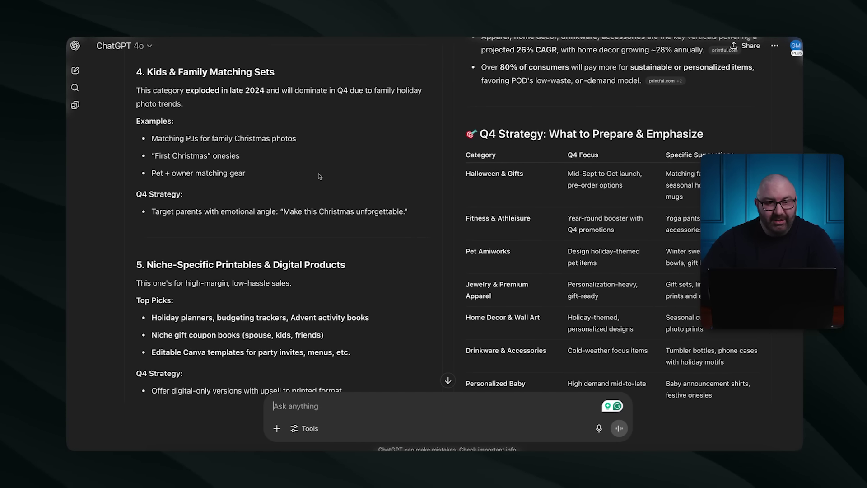
pyautogui.scroll(-1, 312, 170)
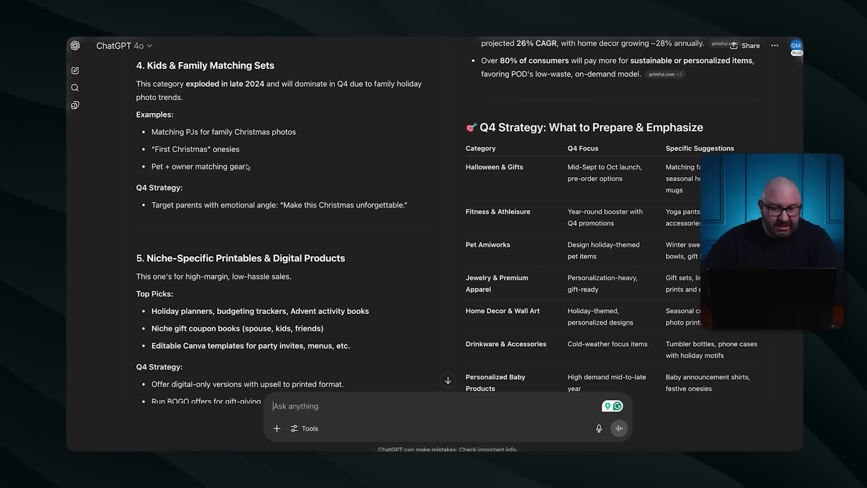
pyautogui.scroll(-1, 247, 166)
pyautogui.scroll(-1, 247, 167)
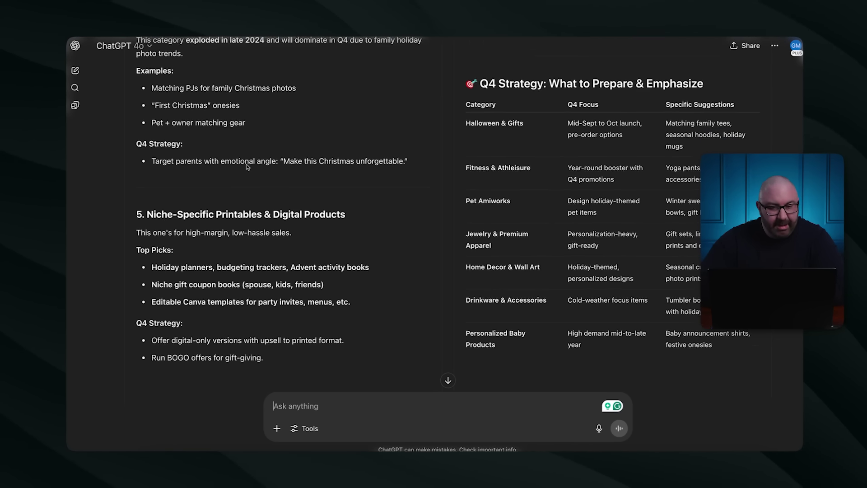
pyautogui.scroll(-3, 247, 167)
pyautogui.scroll(-2, 283, 223)
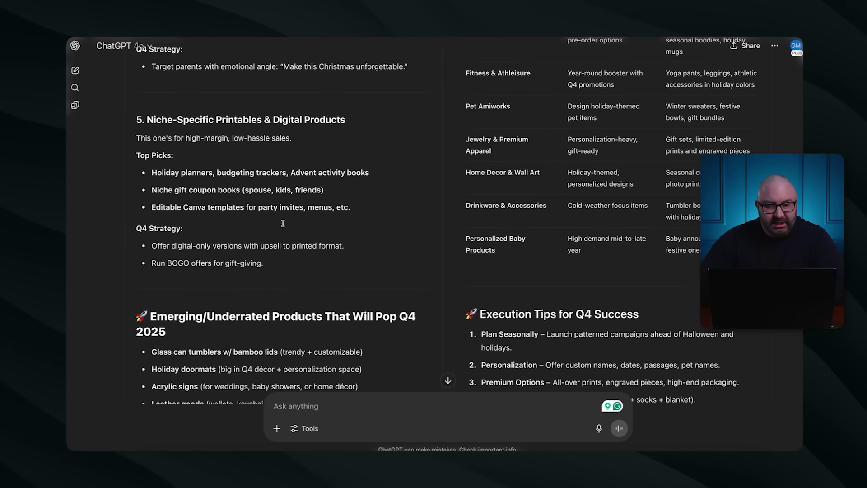
pyautogui.scroll(-5, 283, 223)
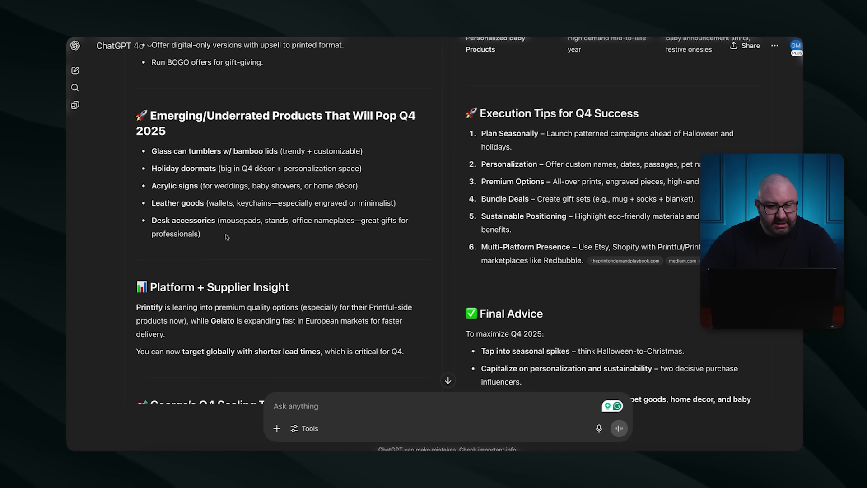
pyautogui.scroll(-5, 259, 275)
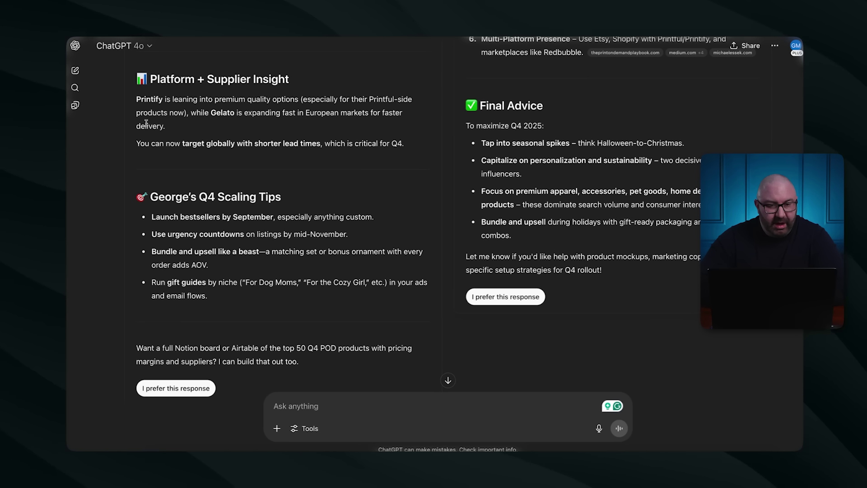
pyautogui.moveTo(140, 99); pyautogui.dragTo(184, 114)
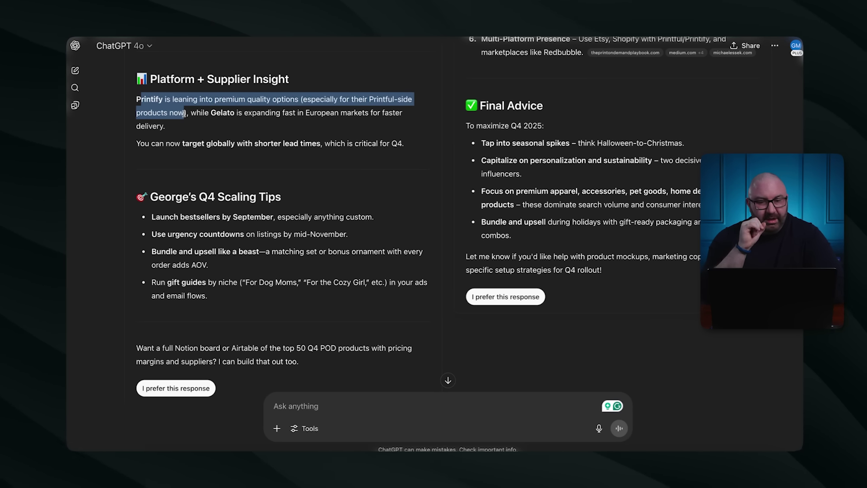
pyautogui.click(184, 113)
pyautogui.scroll(-2, 185, 117)
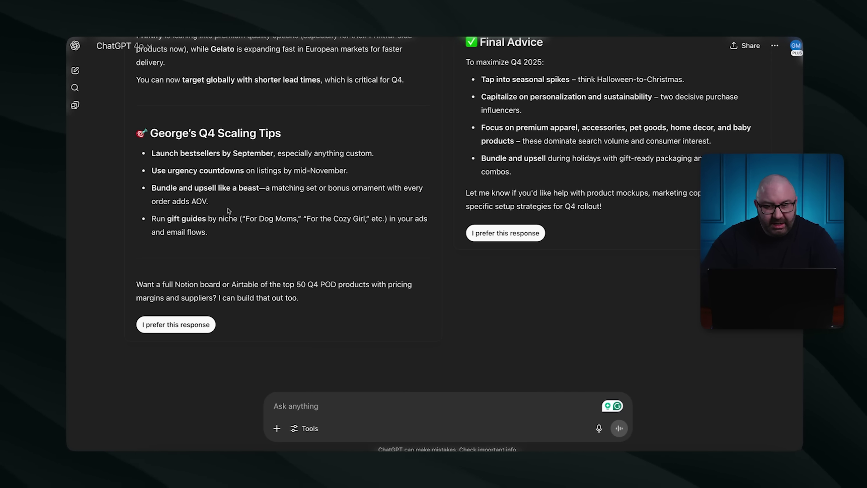
pyautogui.scroll(15, 255, 234)
pyautogui.scroll(2, 228, 210)
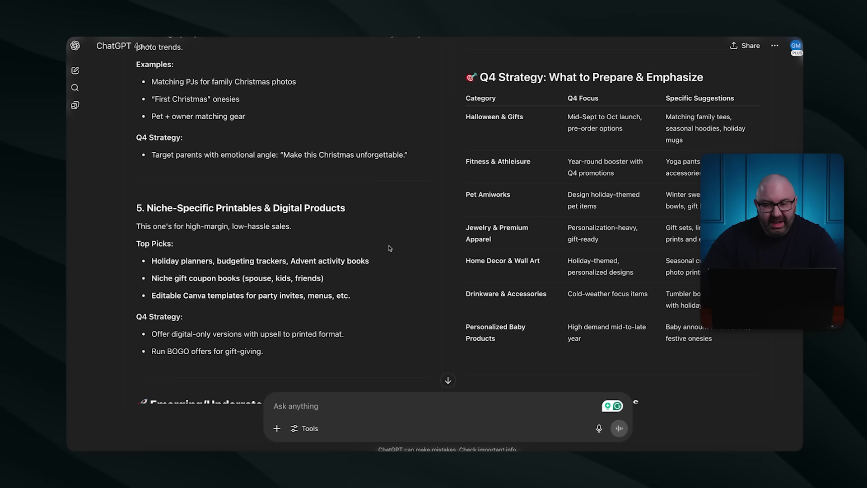
pyautogui.scroll(-15, 459, 252)
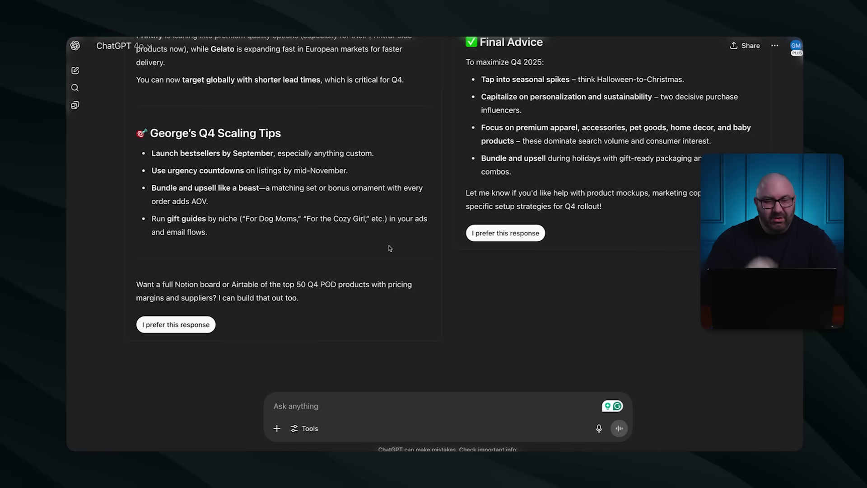
# Step: Paste a follow-up prompt asking for an in-depth Printify margin breakdown per item and category
pyautogui.click(178, 324)
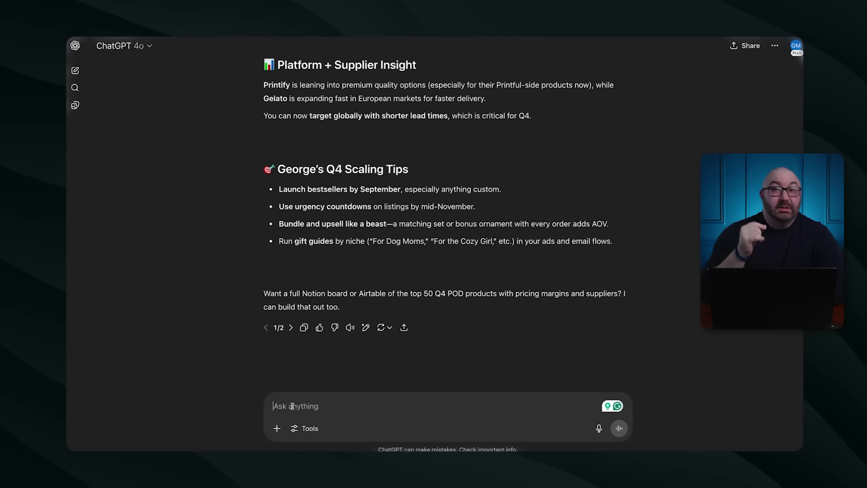
pyautogui.write('Based on the information above, provide me with an in-depth breakdown of the potential margins from each if I were to use Printify for these particular items and categories.')
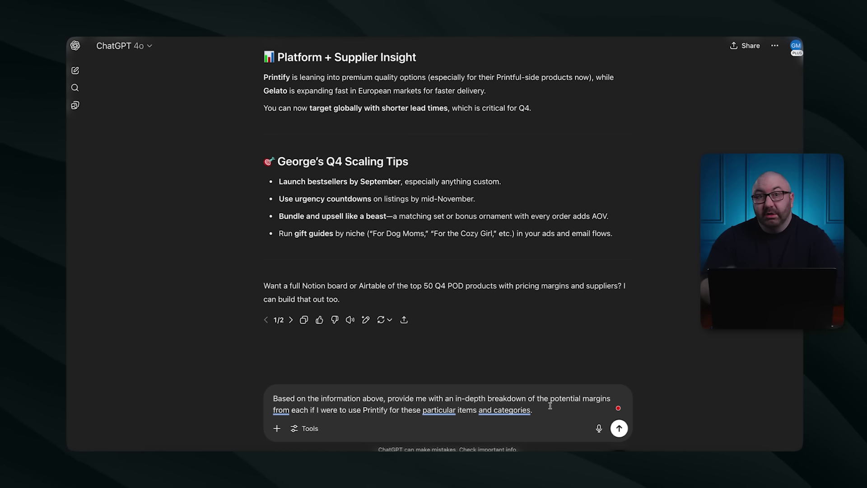
# Step: Send the margins request and read through the Apparel and Home Decor margin sections of the reply
pyautogui.click(620, 429)
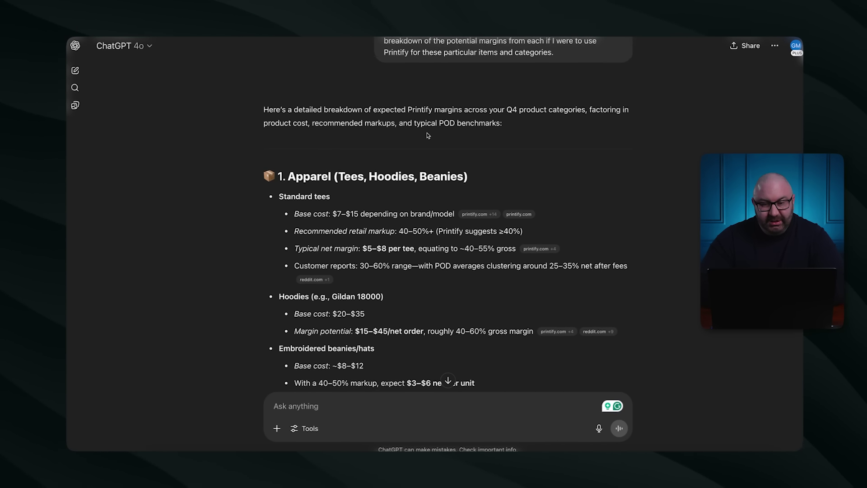
pyautogui.scroll(-2, 432, 147)
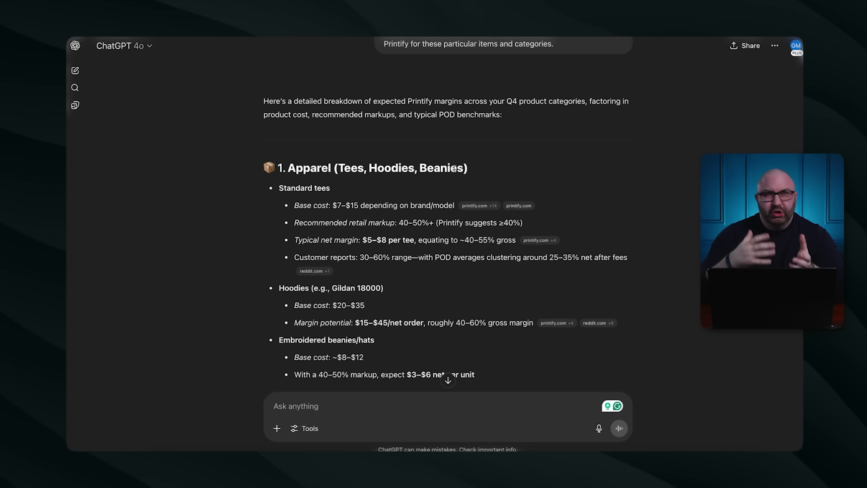
pyautogui.scroll(-1, 454, 168)
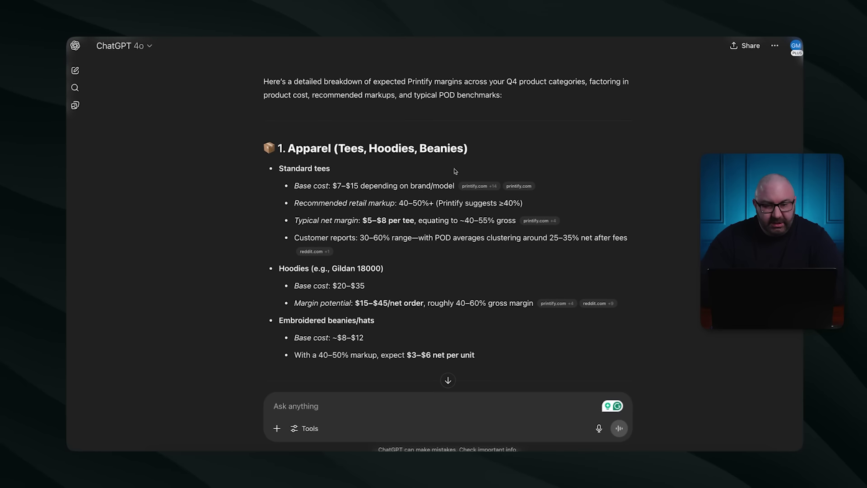
pyautogui.scroll(-1, 353, 180)
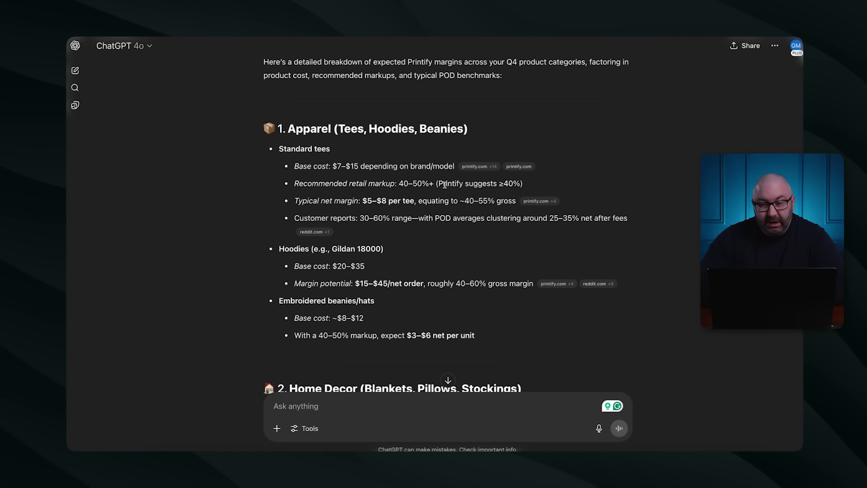
pyautogui.scroll(-1, 471, 195)
pyautogui.scroll(-1, 471, 195)
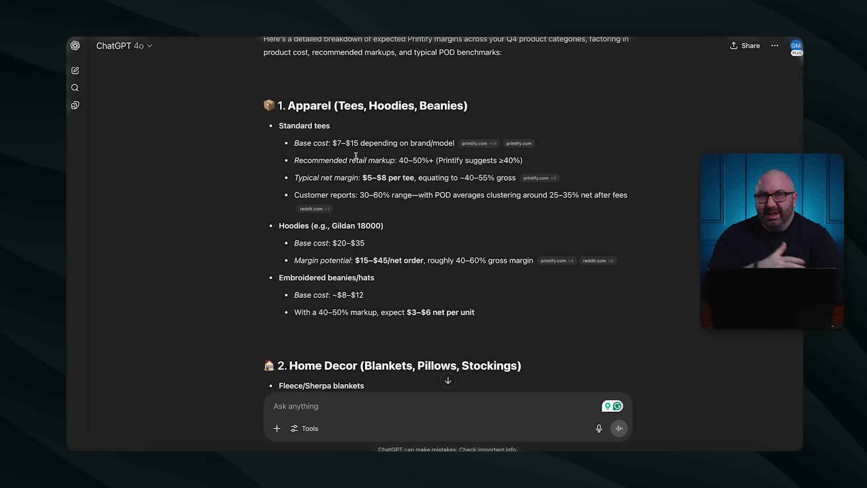
pyautogui.scroll(-1, 357, 181)
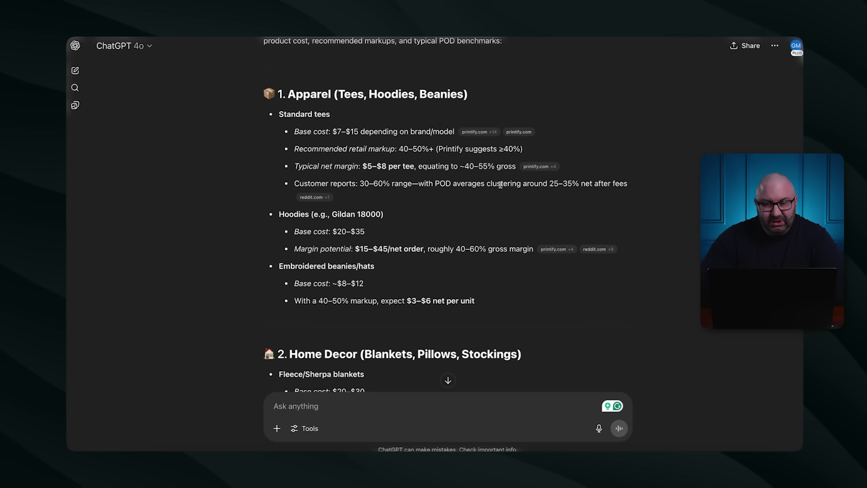
pyautogui.scroll(-5, 520, 203)
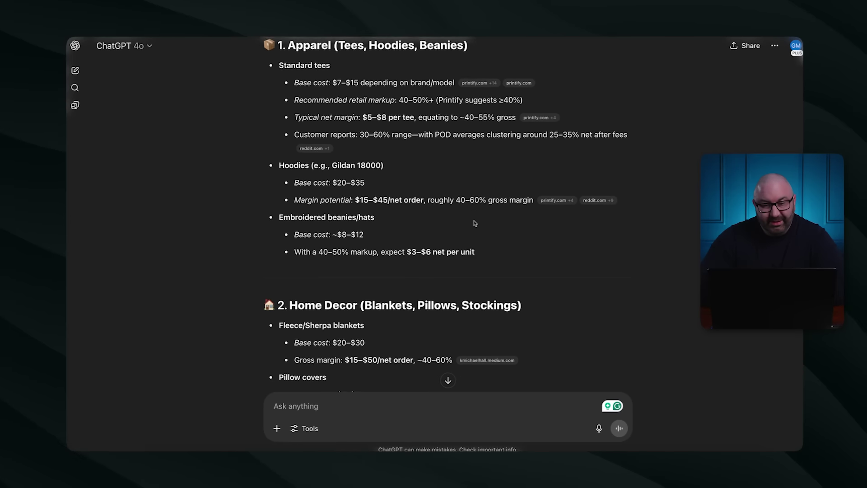
pyautogui.scroll(-3, 474, 222)
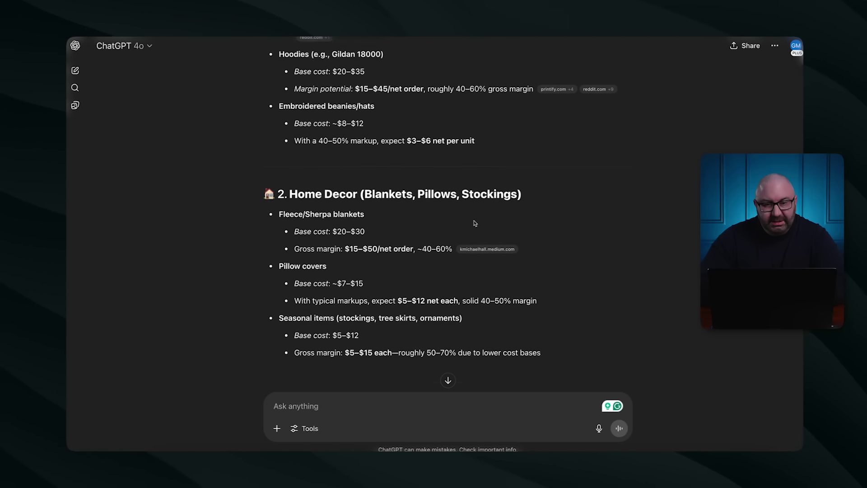
pyautogui.scroll(-4, 474, 223)
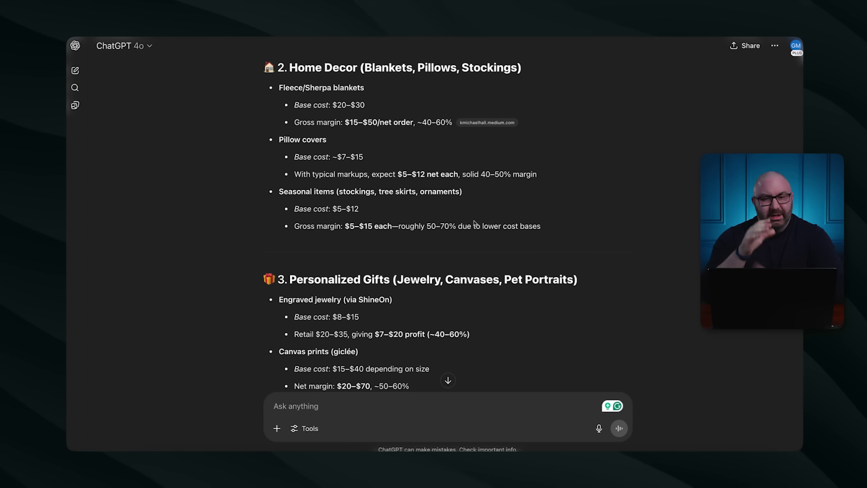
pyautogui.scroll(-1, 475, 222)
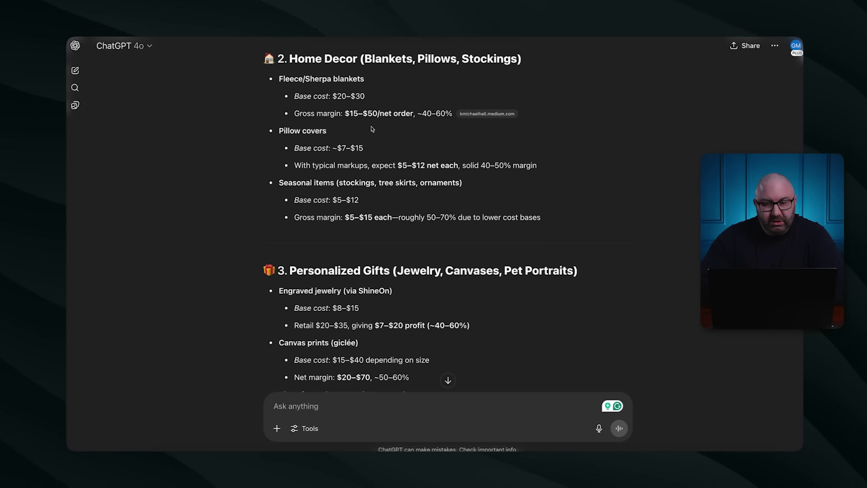
pyautogui.scroll(-1, 407, 135)
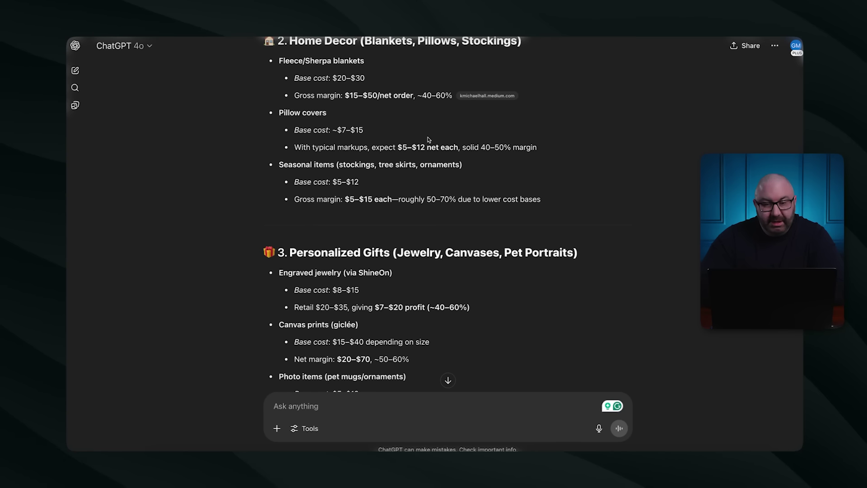
pyautogui.scroll(-1, 353, 122)
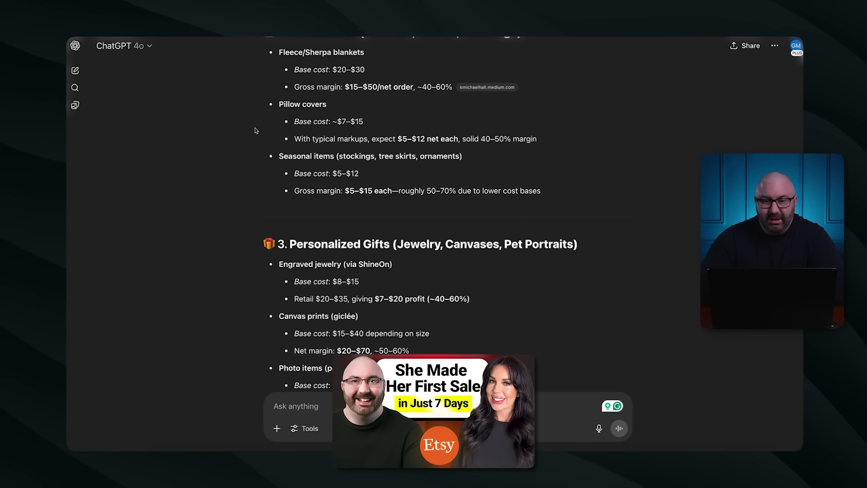
pyautogui.scroll(-1, 255, 130)
pyautogui.scroll(-2, 255, 131)
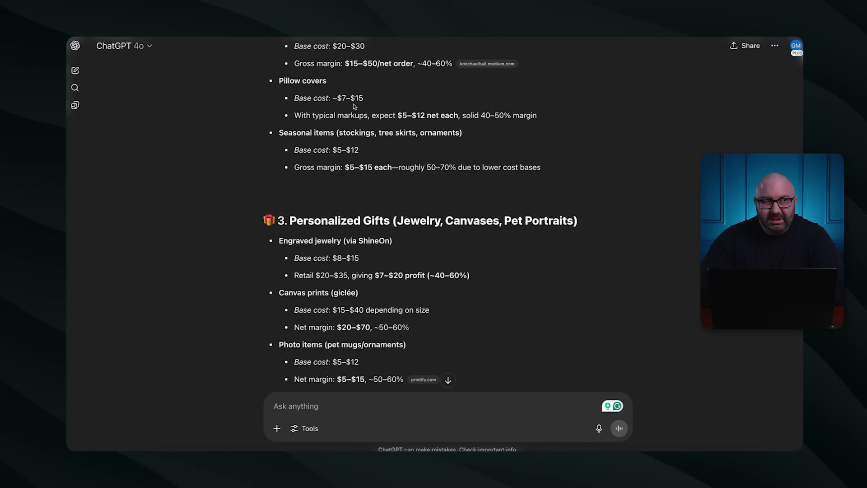
pyautogui.scroll(-1, 354, 106)
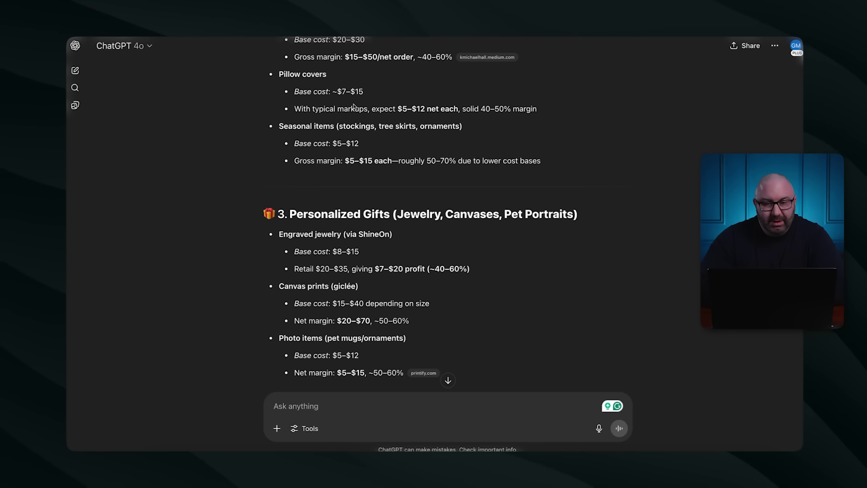
pyautogui.scroll(-1, 354, 106)
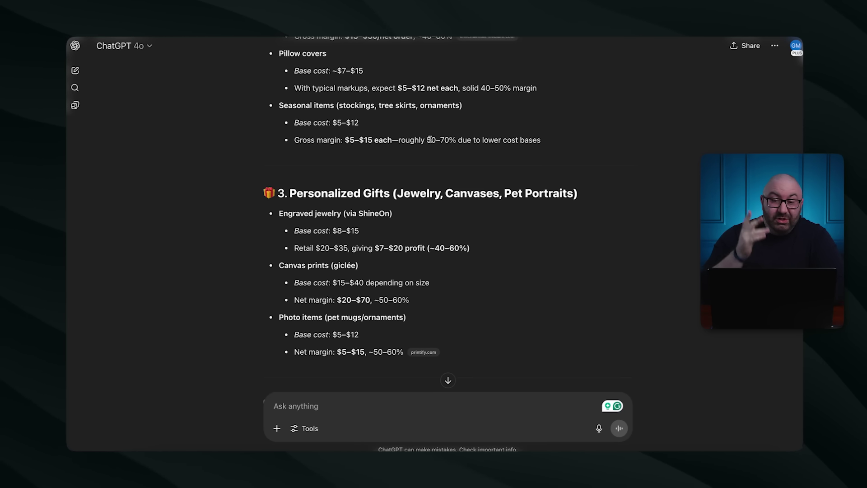
pyautogui.scroll(-3, 429, 139)
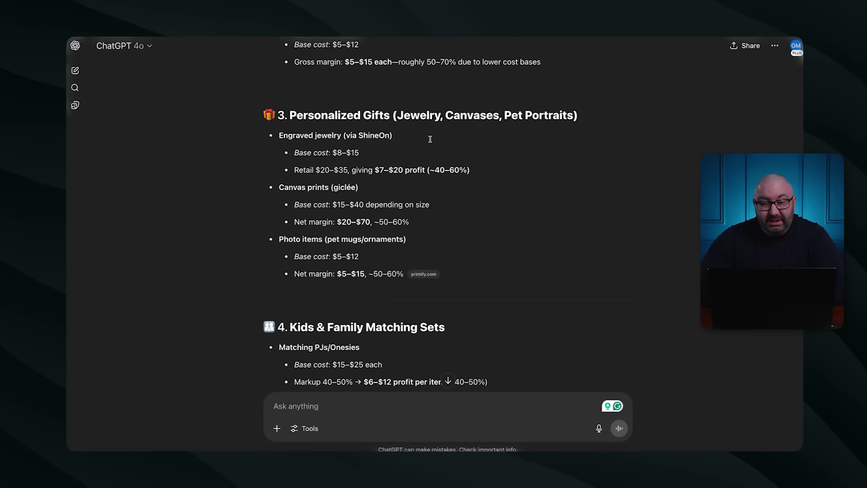
pyautogui.scroll(-1, 430, 141)
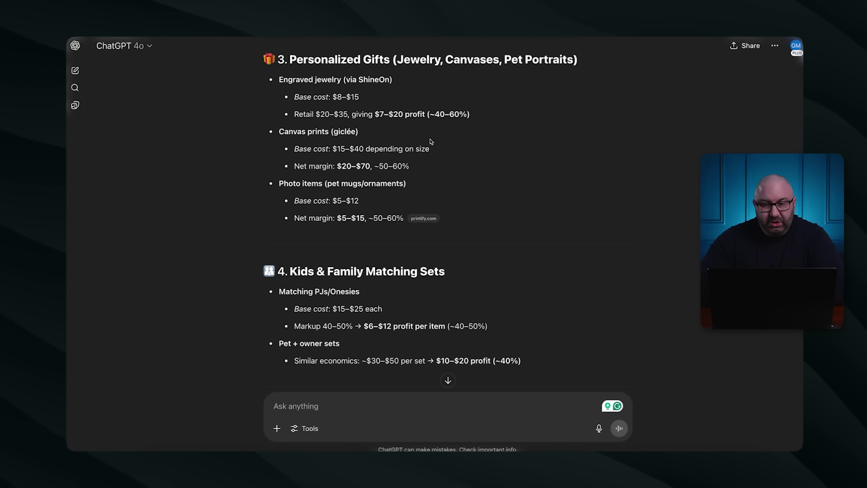
pyautogui.moveTo(403, 113); pyautogui.dragTo(352, 112)
pyautogui.click(352, 111)
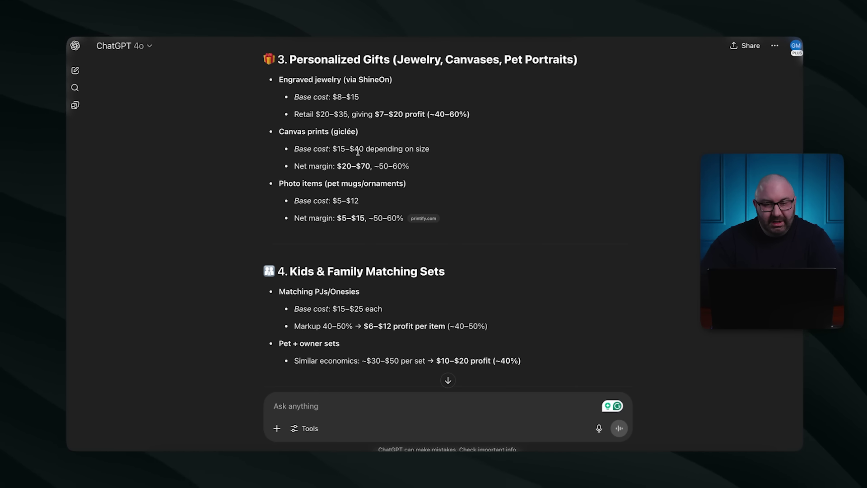
pyautogui.moveTo(367, 145); pyautogui.dragTo(341, 145)
pyautogui.click(341, 145)
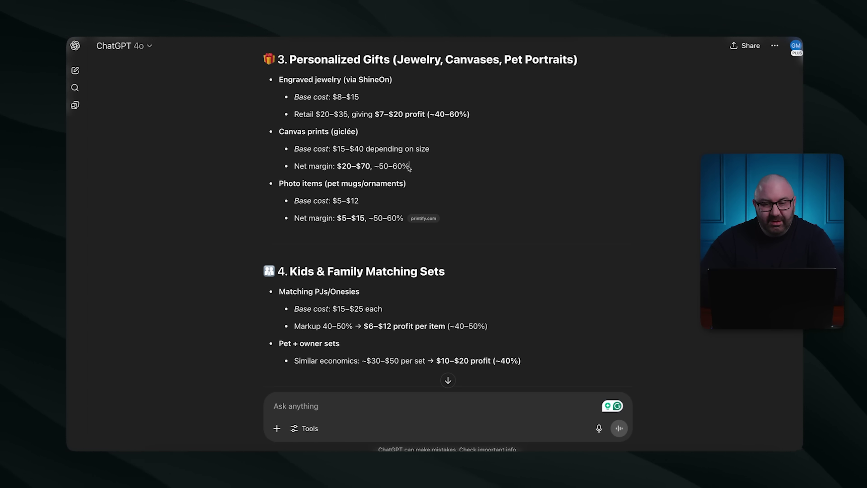
pyautogui.scroll(-1, 385, 211)
pyautogui.scroll(-1, 385, 210)
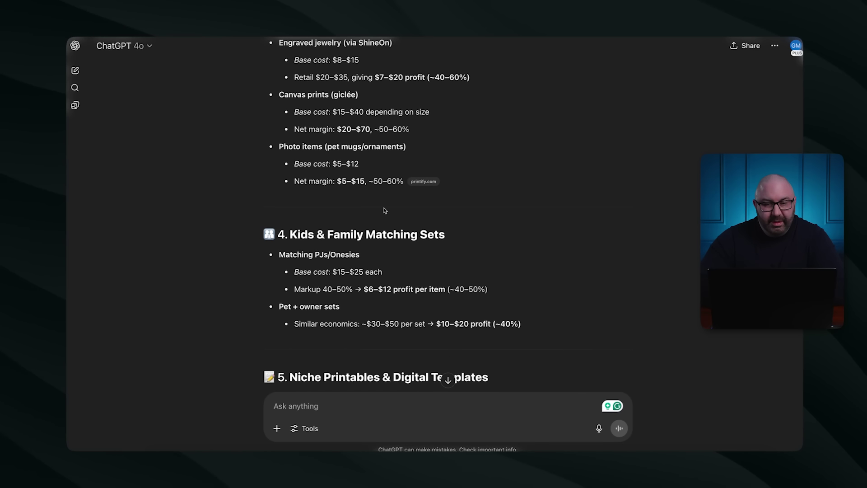
pyautogui.moveTo(370, 130); pyautogui.dragTo(343, 129)
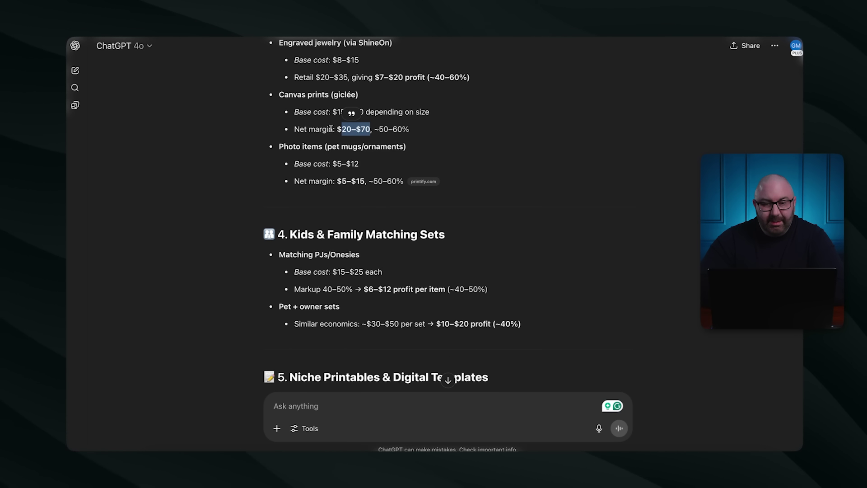
pyautogui.click(311, 119)
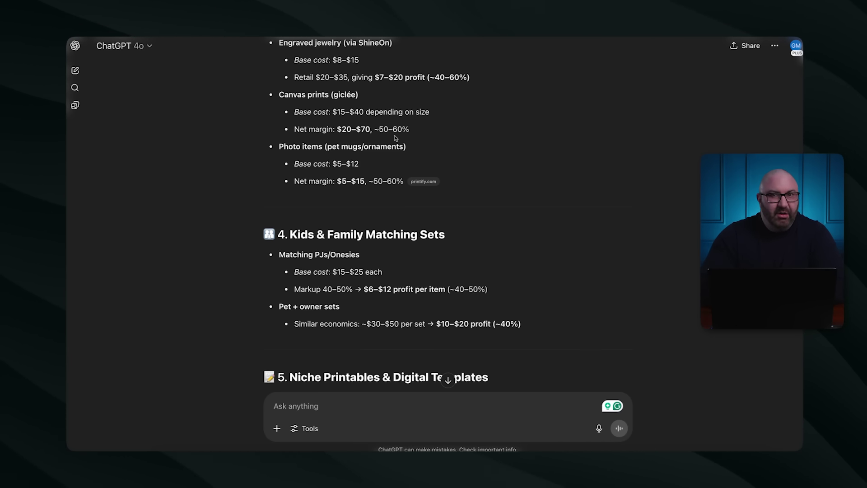
pyautogui.scroll(-1, 395, 138)
pyautogui.scroll(-3, 396, 138)
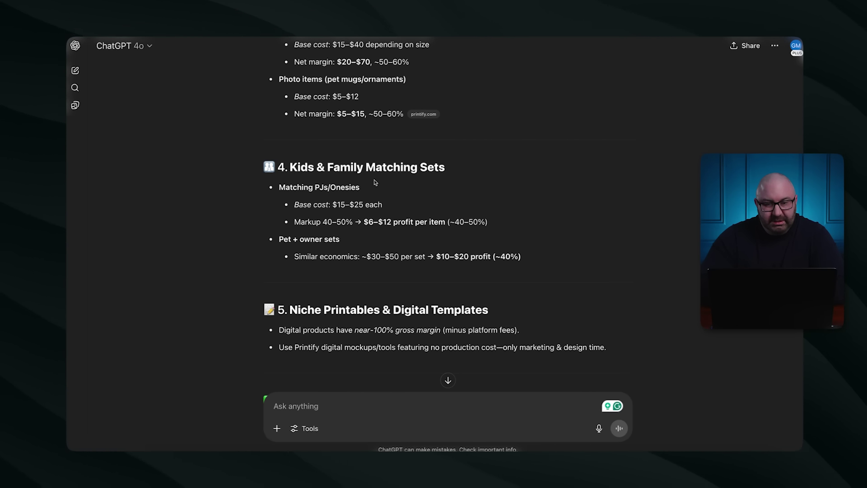
pyautogui.scroll(-4, 375, 182)
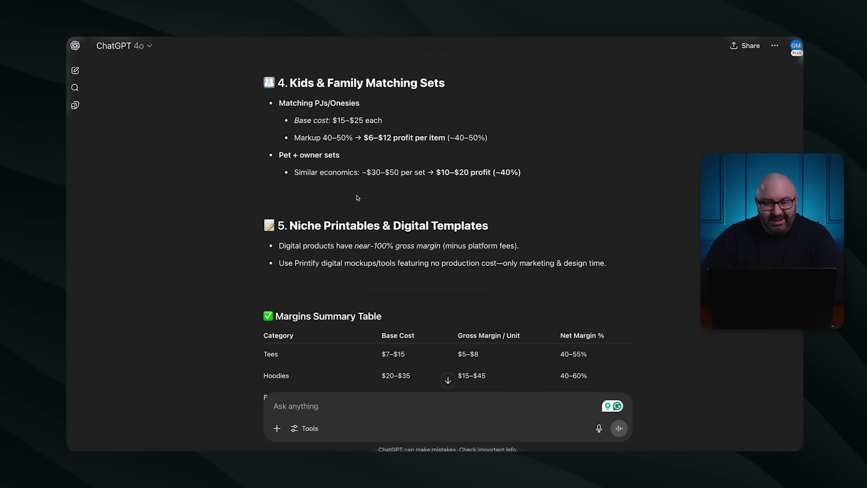
pyautogui.scroll(-10, 375, 197)
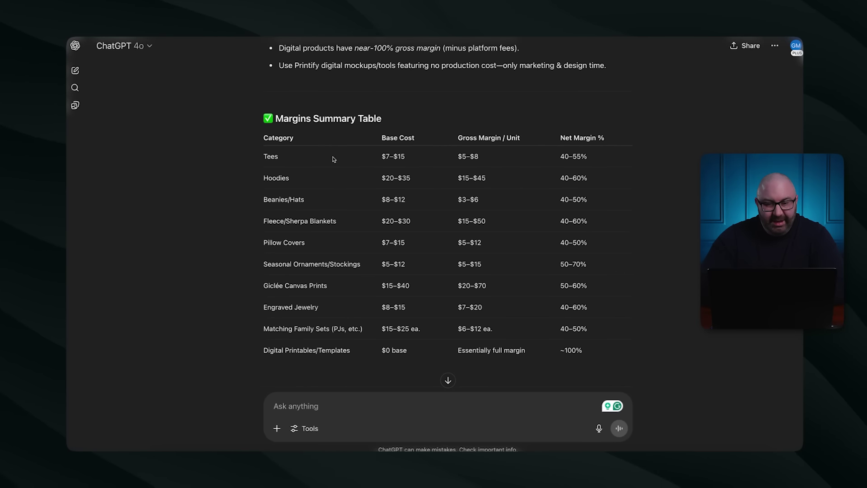
pyautogui.scroll(-3, 337, 149)
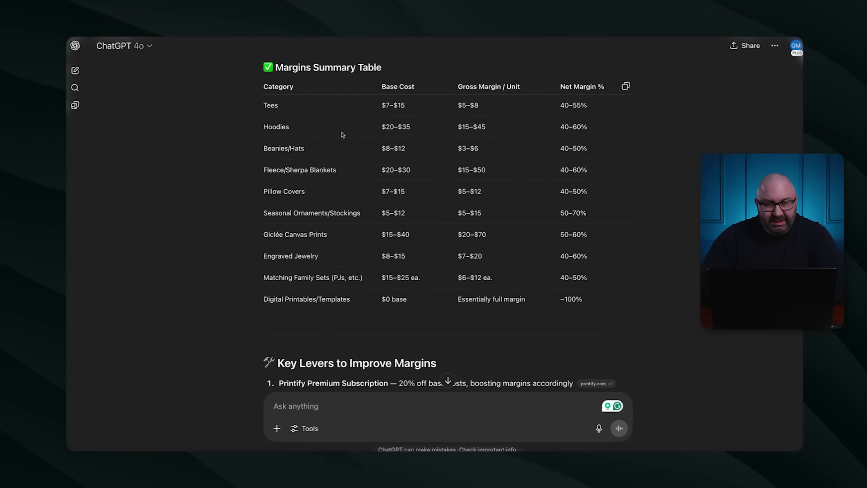
pyautogui.scroll(1, 384, 133)
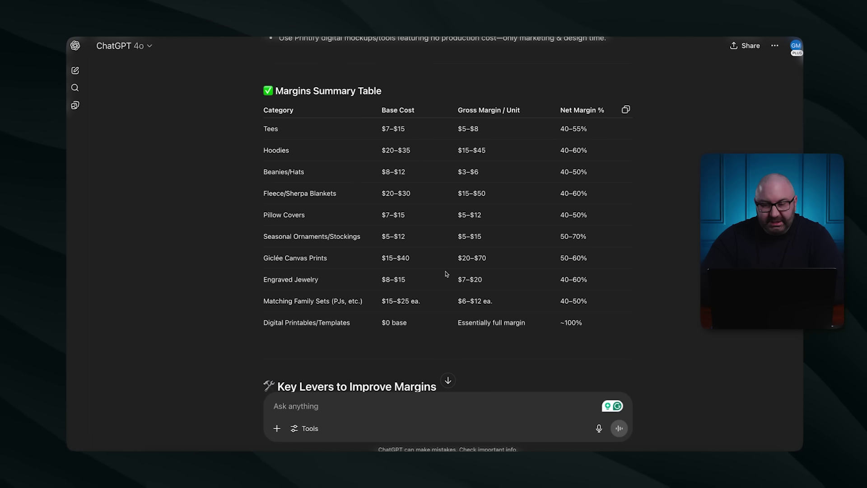
pyautogui.scroll(-10, 446, 273)
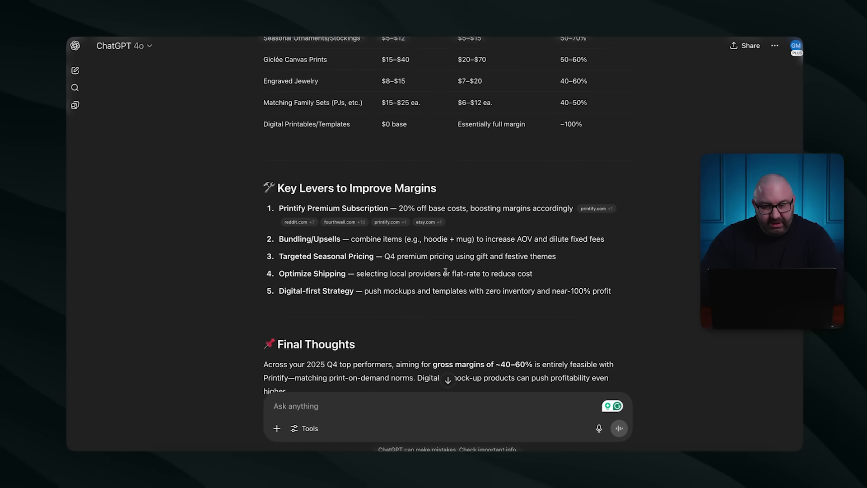
pyautogui.scroll(-4, 445, 272)
pyautogui.scroll(15, 445, 272)
pyautogui.scroll(7, 445, 273)
pyautogui.scroll(-11, 445, 273)
pyautogui.scroll(2, 445, 273)
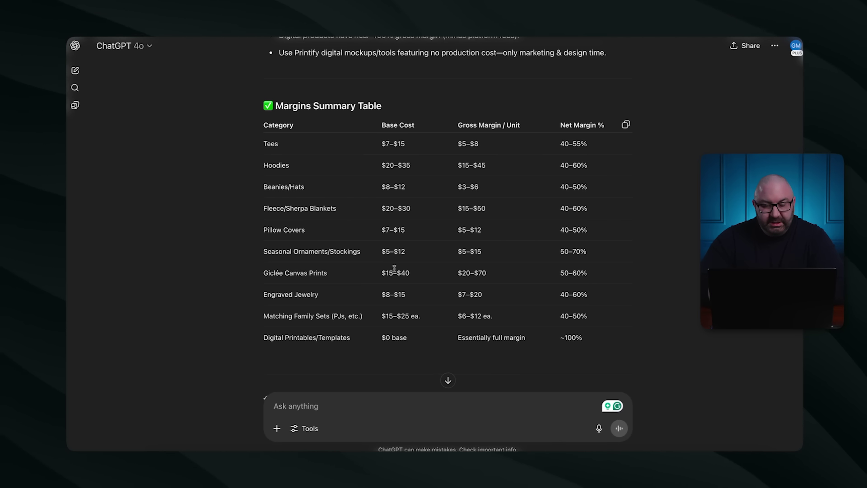
pyautogui.moveTo(489, 274); pyautogui.dragTo(420, 273)
pyautogui.click(447, 277)
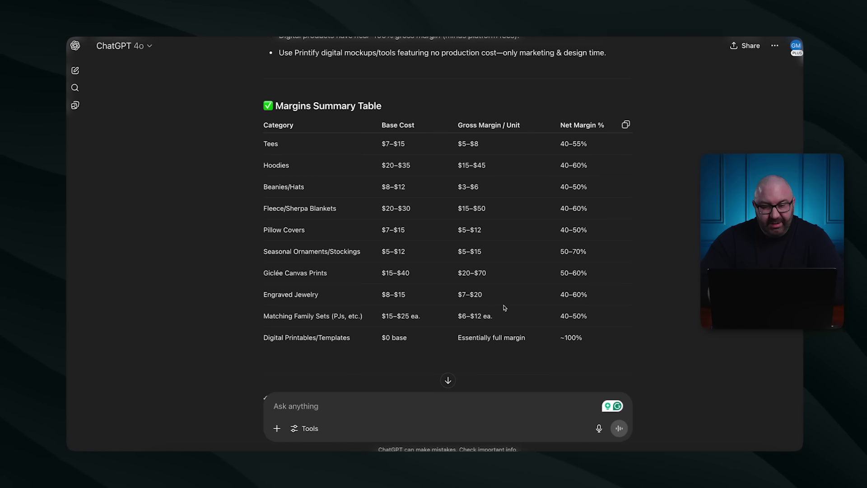
pyautogui.moveTo(439, 269); pyautogui.dragTo(543, 280)
pyautogui.click(556, 304)
pyautogui.click(543, 280)
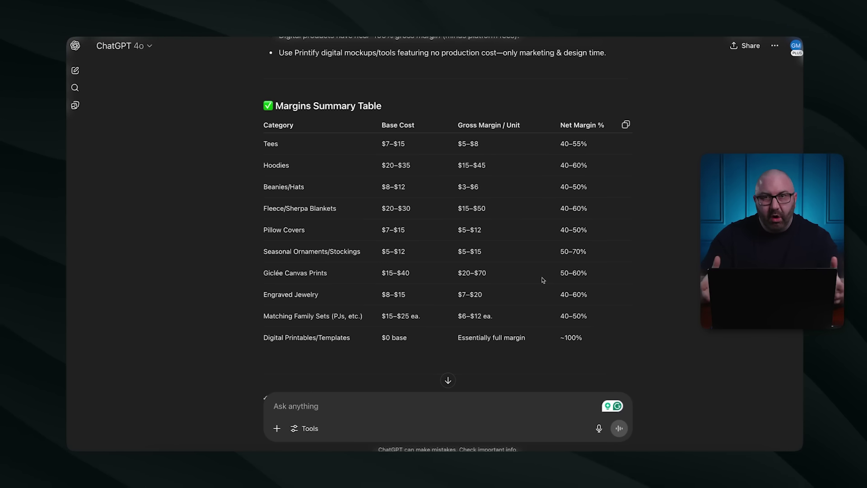
pyautogui.click(448, 380)
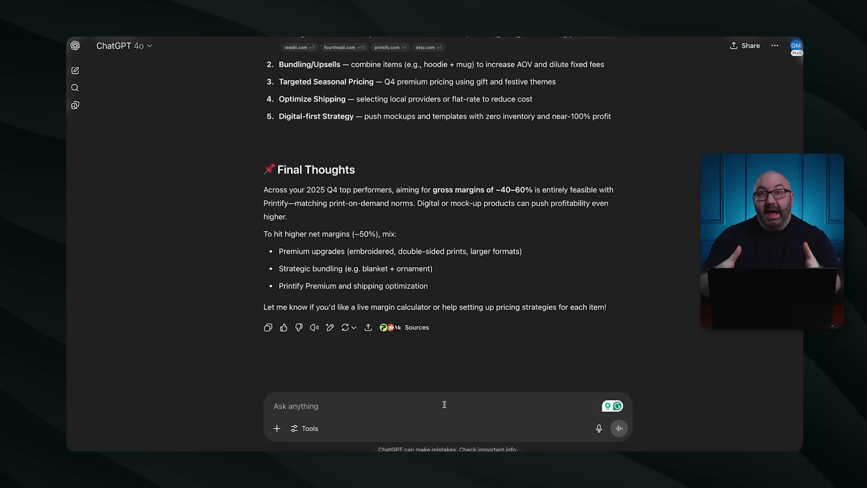
# Step: Submit the canvas wall art buyer prompt covering demographics, spending, shopping platforms and best sizes
pyautogui.write('I am going to begin selling canvas wall art, both the regular canvas, as well as framed. I want you to provide me with a break down of the customer base. Provide me with the demographic, where they live, average spend, where they buy from online, such as Etsy and amazon, how much they typically spend, as well as the best sizes to sell online for the best returns.')
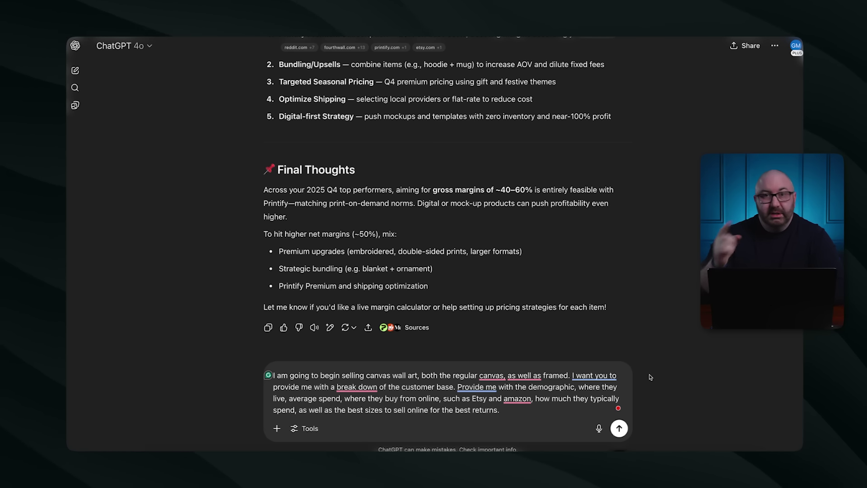
pyautogui.click(623, 428)
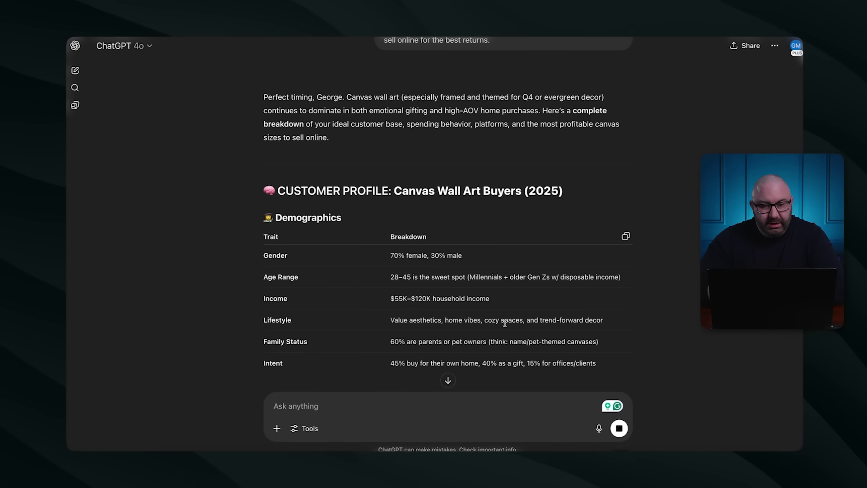
# Step: Scroll through the finished reply's Demographics table and Location Insights section
pyautogui.scroll(-1, 504, 324)
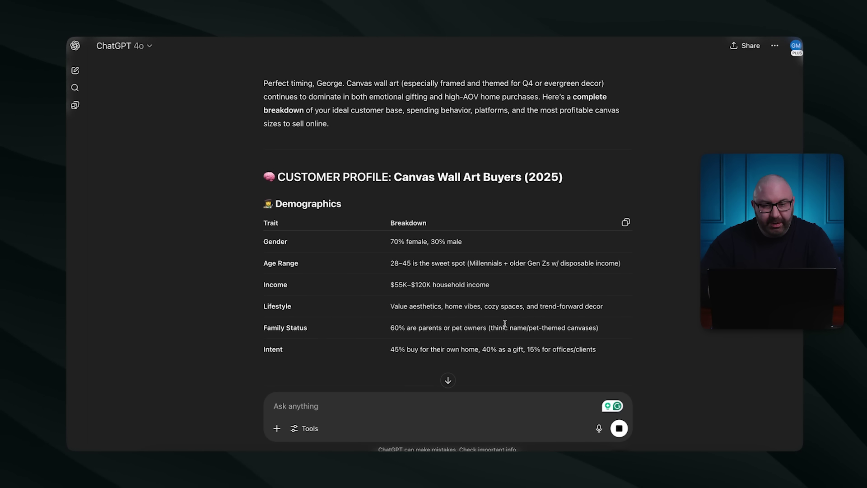
pyautogui.scroll(-3, 406, 87)
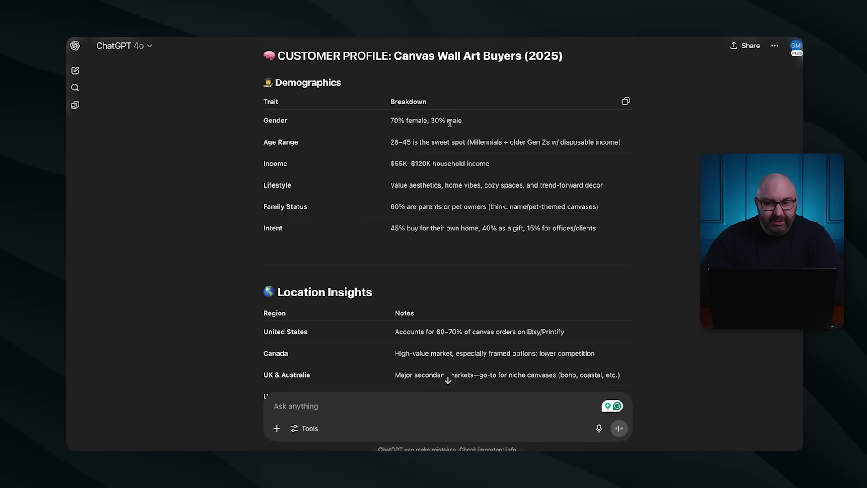
pyautogui.scroll(-1, 433, 131)
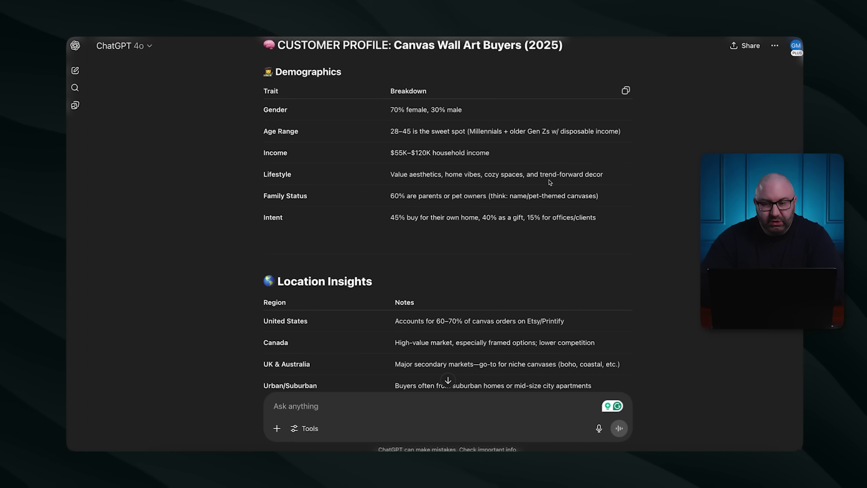
pyautogui.scroll(-1, 381, 196)
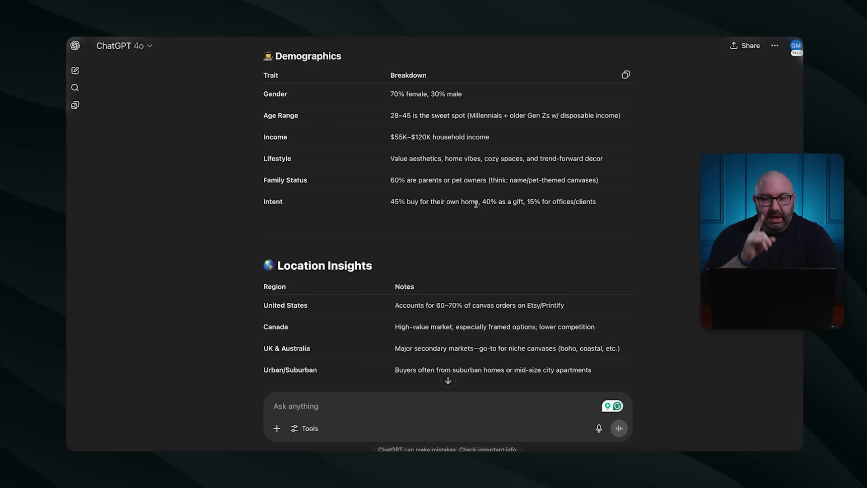
# Step: Highlight the United States order share and Etsy/Printify note, then reach the Average Spend & AOV table
pyautogui.scroll(-2, 476, 204)
pyautogui.scroll(1, 476, 204)
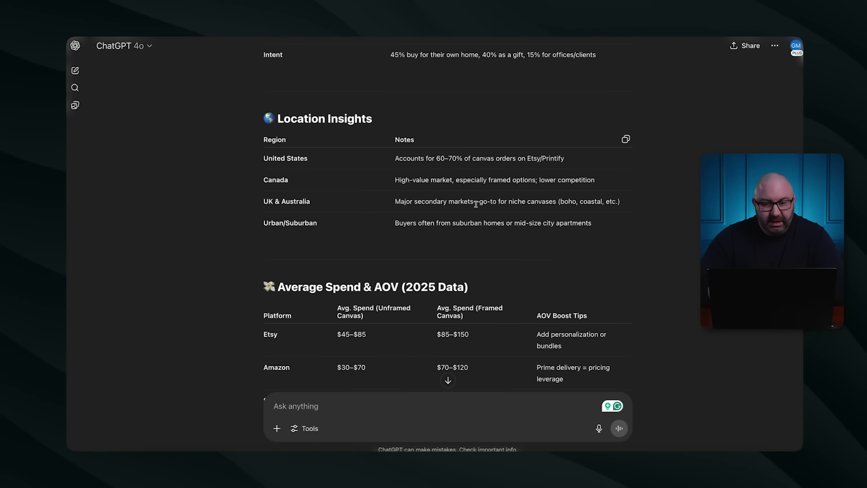
pyautogui.scroll(-3, 476, 205)
pyautogui.scroll(-1, 424, 168)
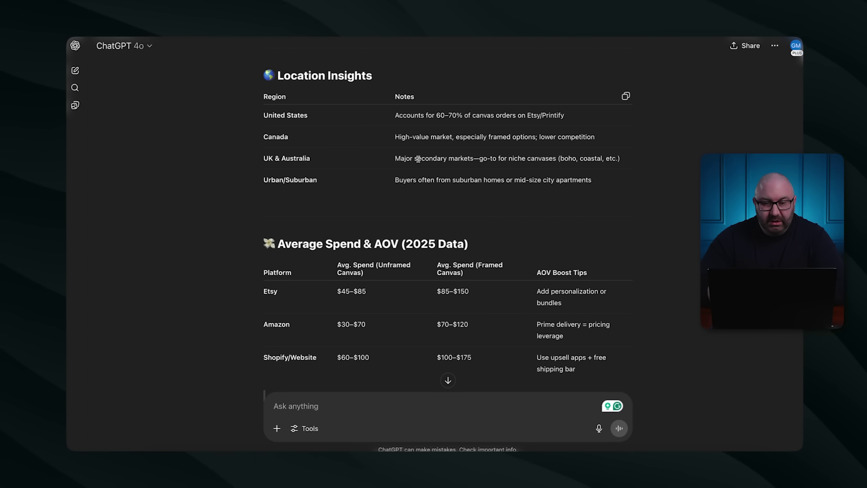
pyautogui.moveTo(474, 117); pyautogui.dragTo(414, 117)
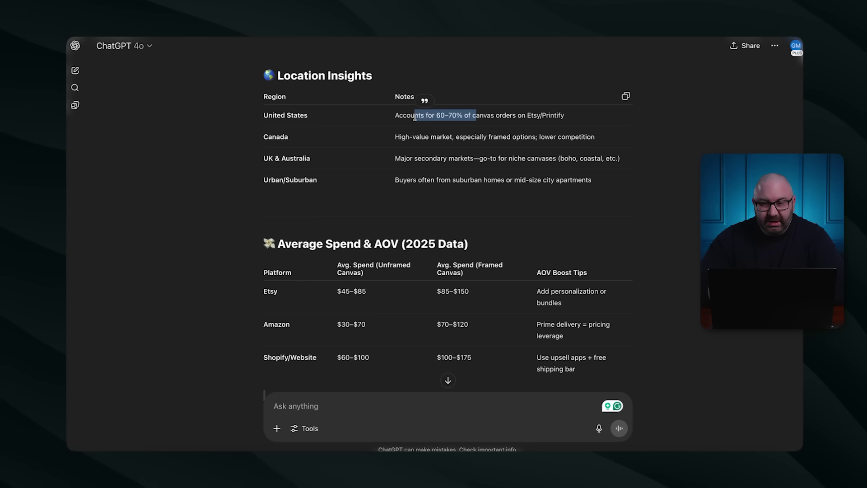
pyautogui.click(414, 118)
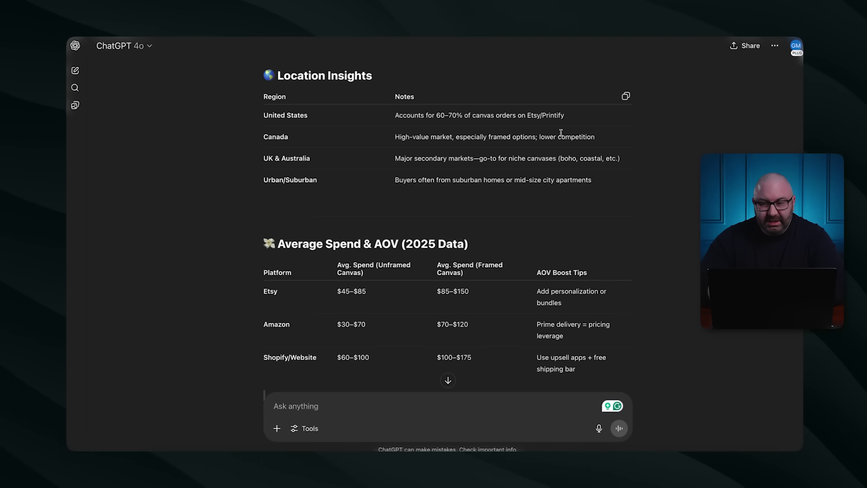
pyautogui.moveTo(566, 119); pyautogui.dragTo(527, 117)
pyautogui.click(531, 116)
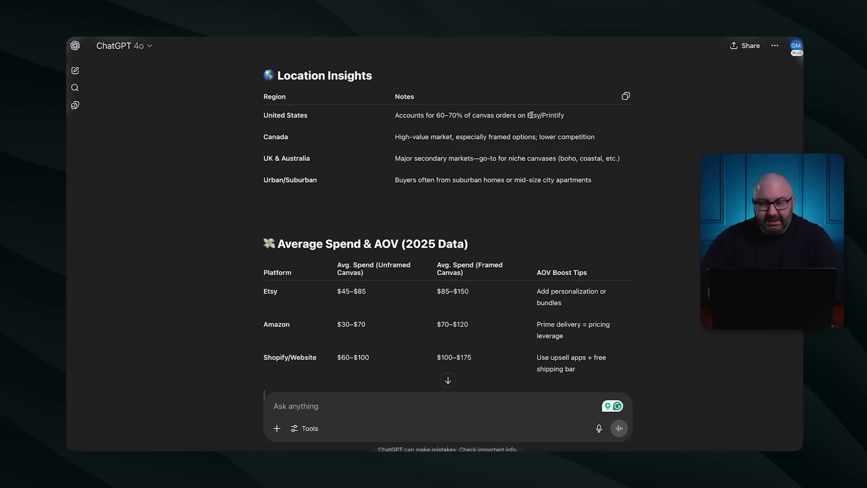
pyautogui.scroll(-5, 361, 130)
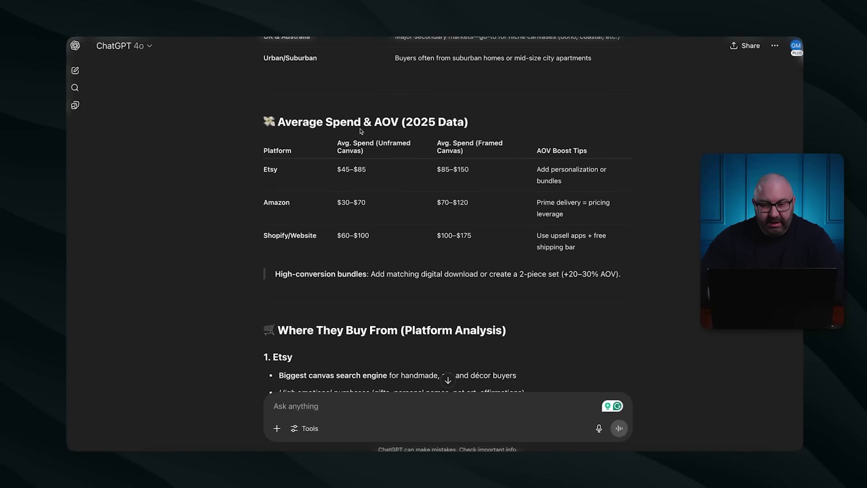
pyautogui.scroll(-1, 360, 128)
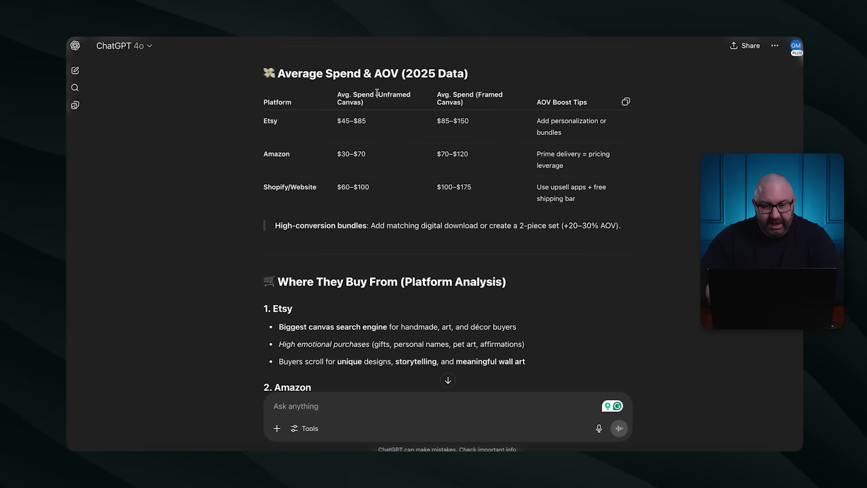
pyautogui.moveTo(372, 122); pyautogui.dragTo(338, 121)
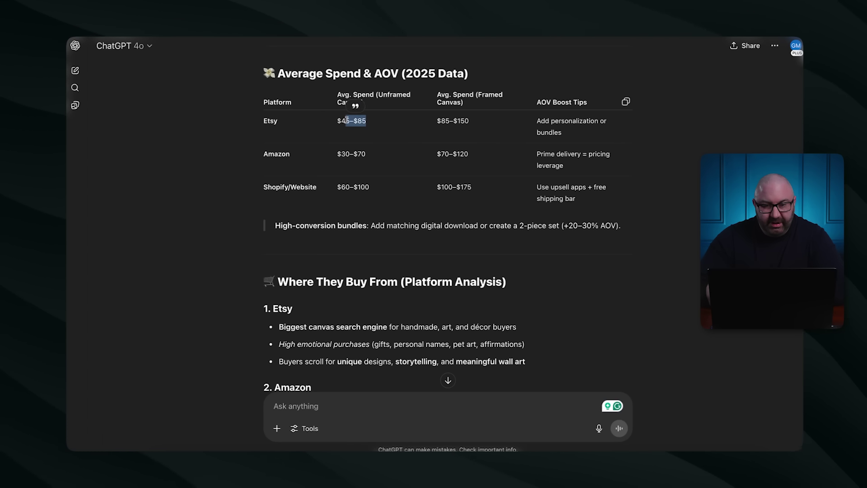
pyautogui.click(343, 144)
pyautogui.moveTo(368, 154); pyautogui.dragTo(336, 155)
pyautogui.click(336, 154)
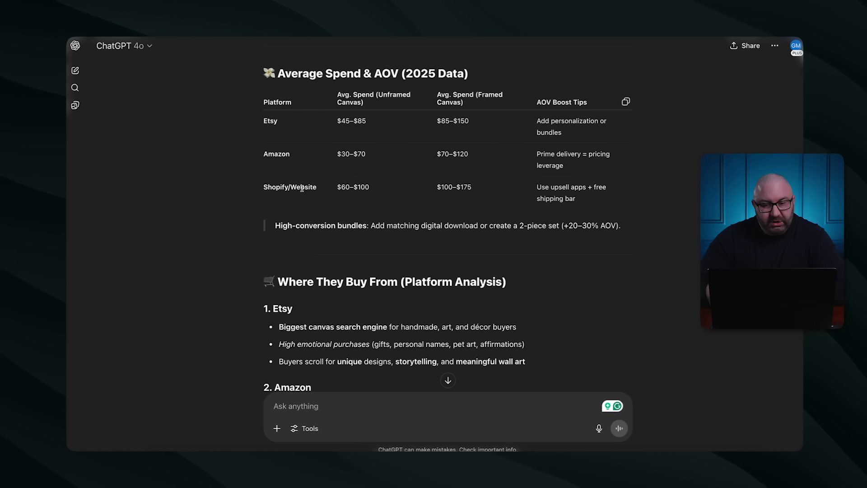
pyautogui.moveTo(371, 186); pyautogui.dragTo(333, 189)
pyautogui.click(333, 189)
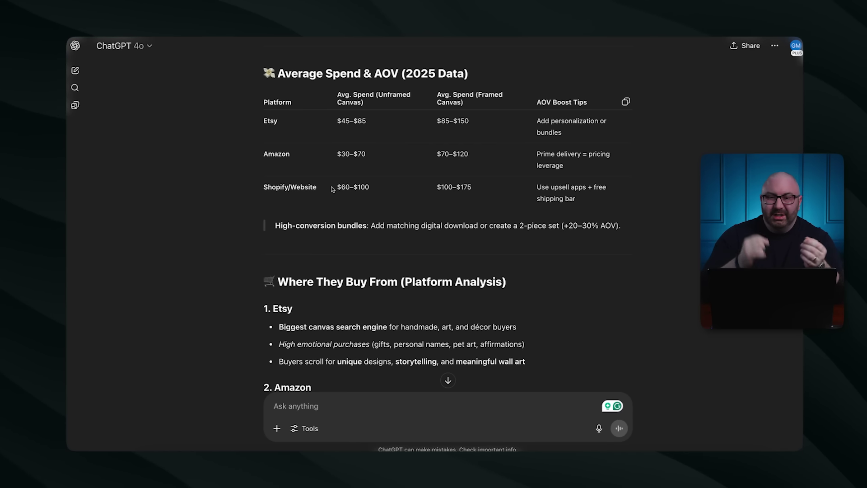
pyautogui.moveTo(370, 187); pyautogui.dragTo(346, 187)
pyautogui.click(346, 188)
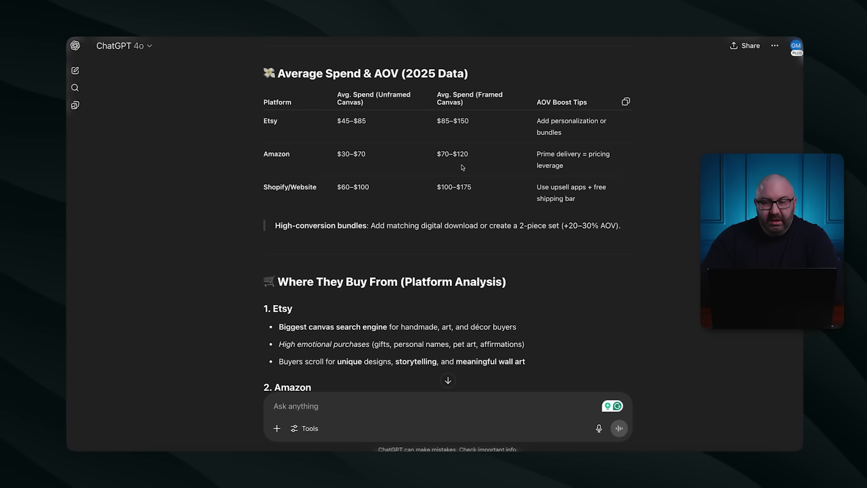
pyautogui.moveTo(456, 196); pyautogui.dragTo(450, 189)
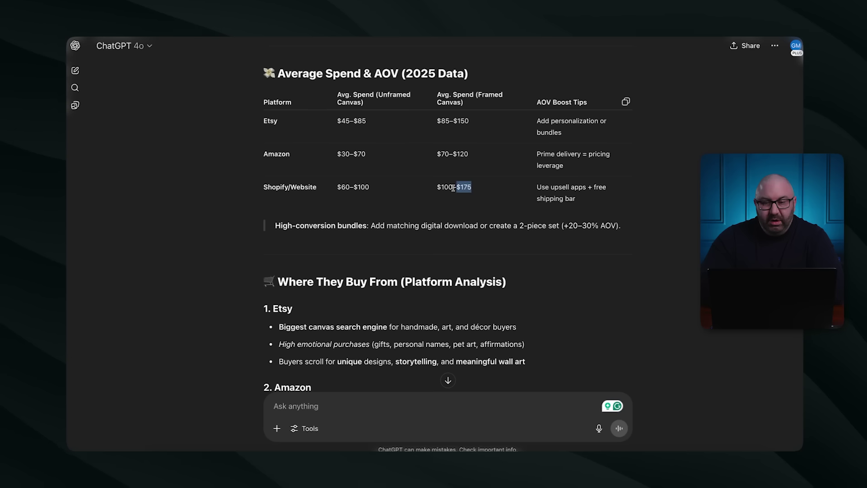
pyautogui.click(452, 187)
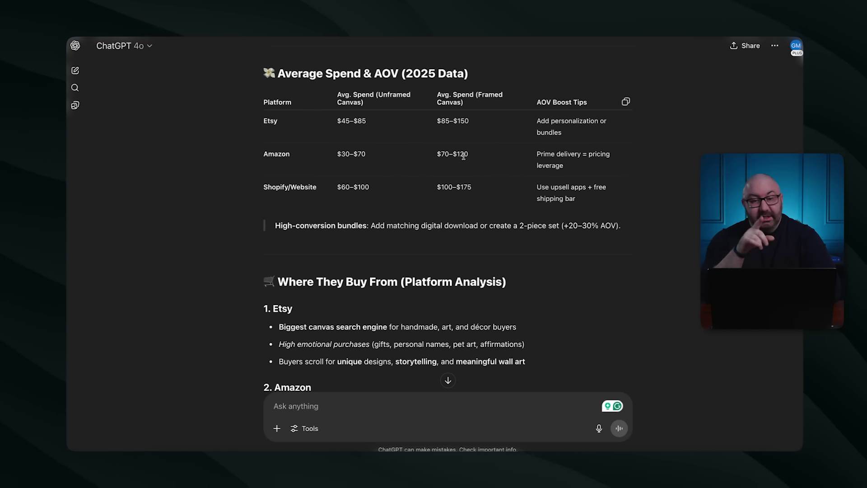
pyautogui.moveTo(470, 121); pyautogui.dragTo(445, 121)
pyautogui.click(425, 125)
pyautogui.click(444, 117)
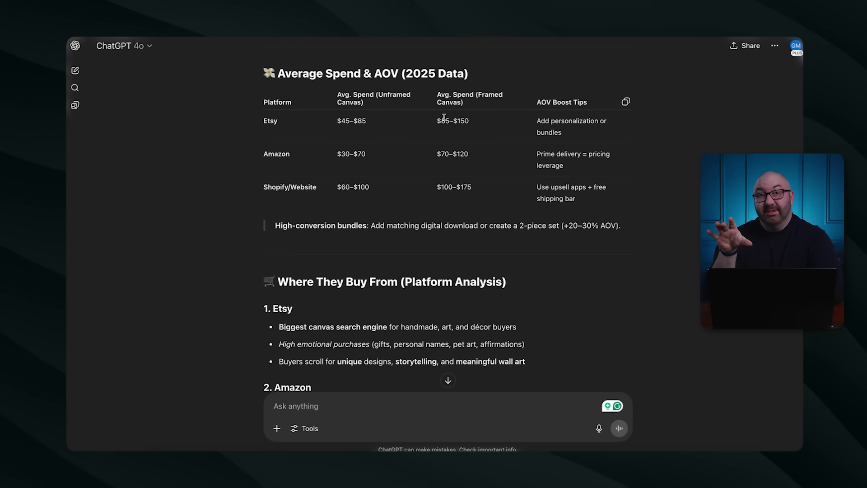
# Step: Highlight the handmade décor buyers and highest-margin points, then reach the Best-Selling Canvas Sizes table
pyautogui.scroll(-5, 444, 118)
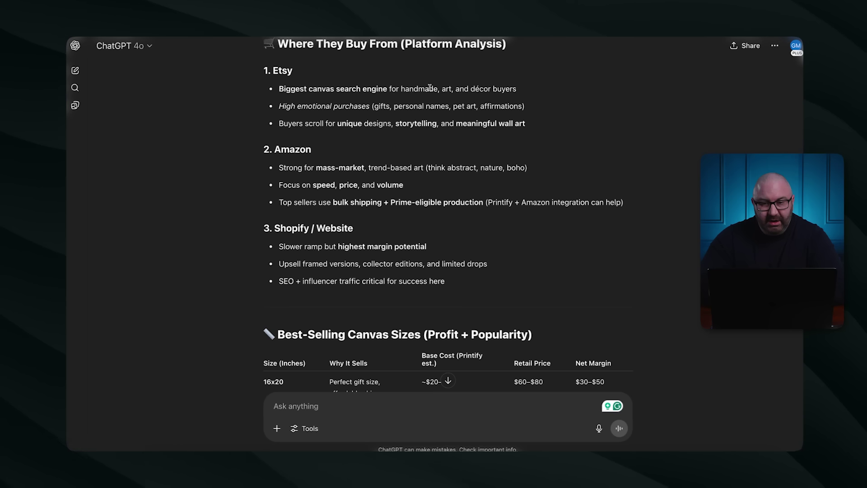
pyautogui.moveTo(517, 88); pyautogui.dragTo(401, 88)
pyautogui.click(396, 94)
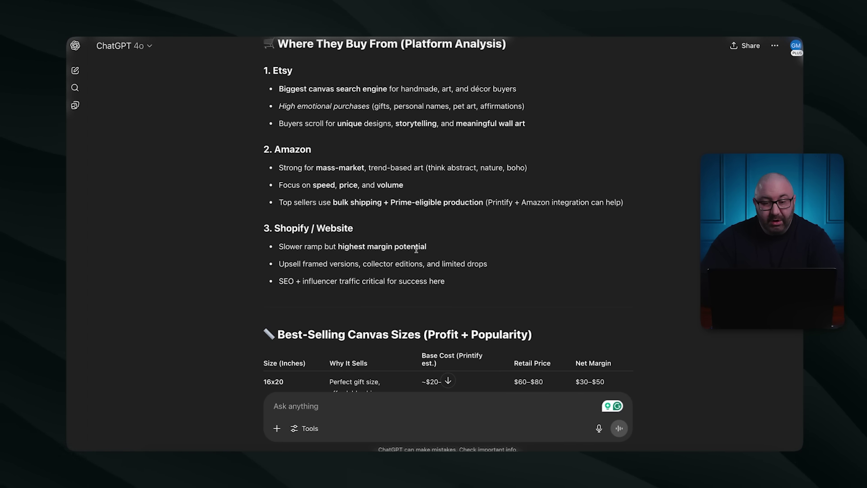
pyautogui.moveTo(423, 247); pyautogui.dragTo(366, 246)
pyautogui.click(362, 246)
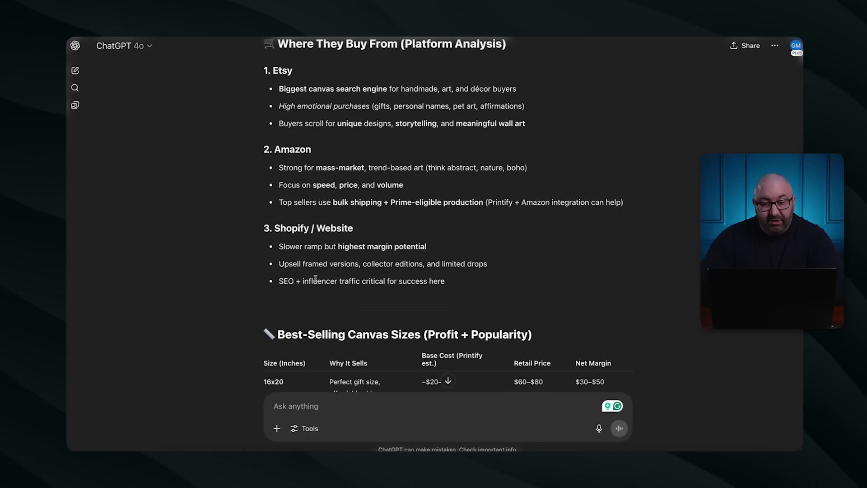
pyautogui.scroll(-1, 383, 282)
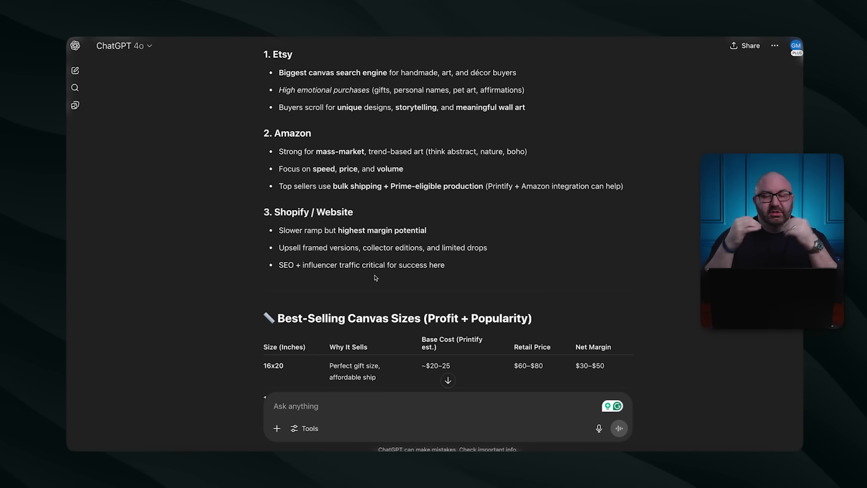
pyautogui.scroll(-1, 375, 277)
pyautogui.scroll(-5, 374, 277)
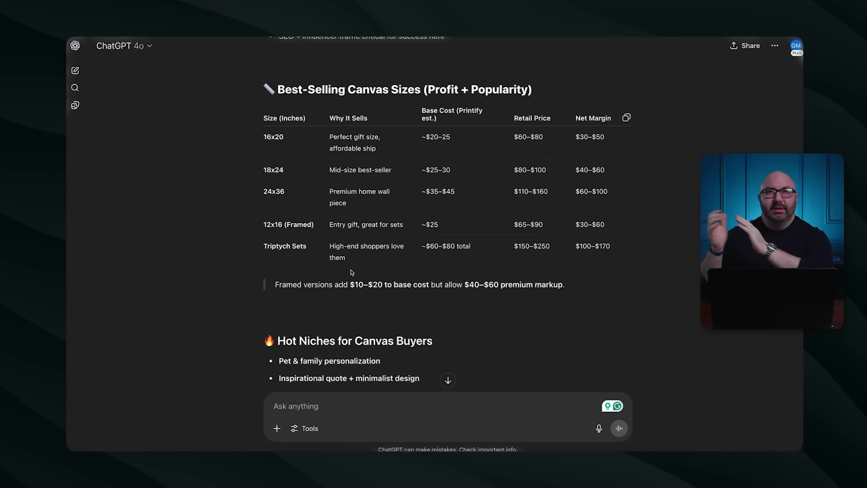
# Step: Scroll past the sizes table to the Hot Niches list and Final Strategy Tips
pyautogui.scroll(-5, 352, 272)
pyautogui.scroll(-1, 351, 270)
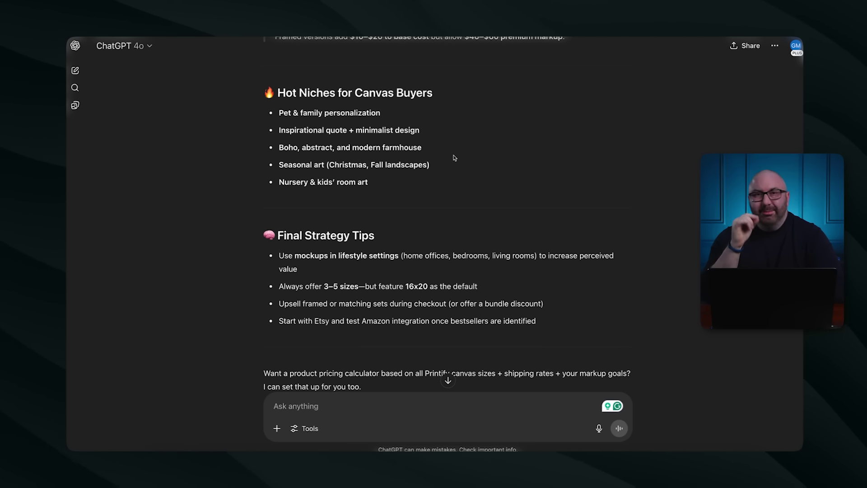
# Step: Revisit the canvas sizes table, then open the Share dialog for this conversation
pyautogui.scroll(-2, 454, 158)
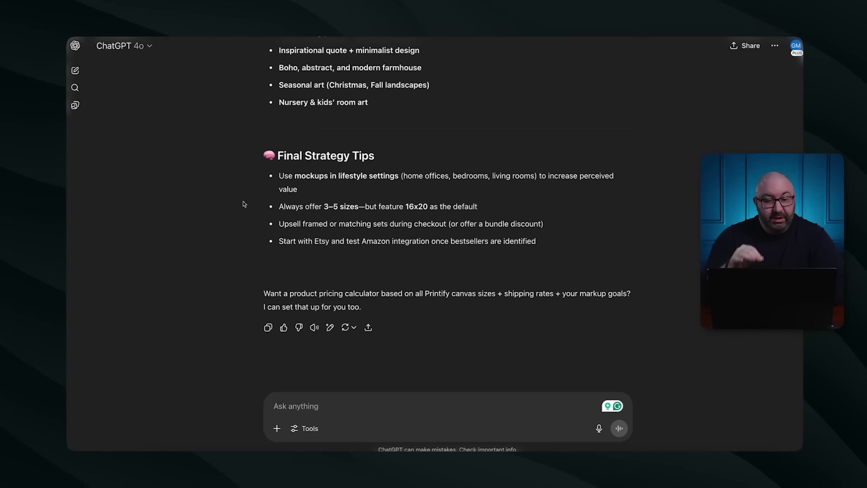
pyautogui.scroll(8, 246, 199)
pyautogui.scroll(-8, 247, 197)
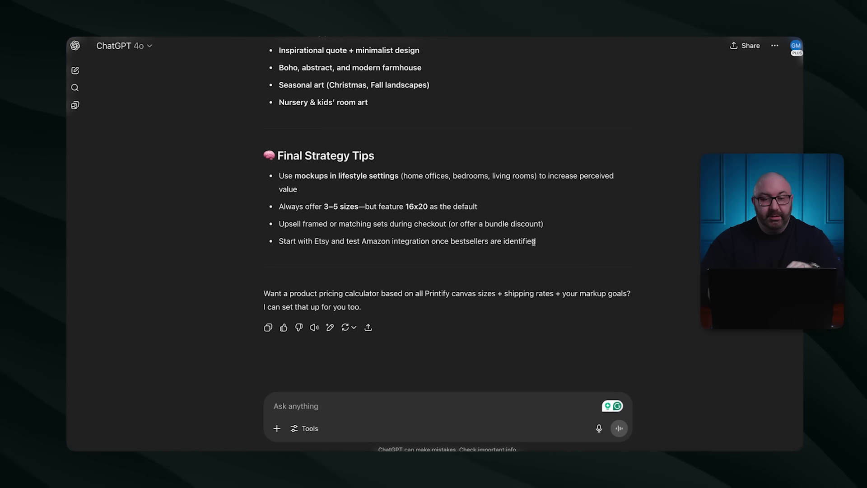
pyautogui.scroll(15, 537, 213)
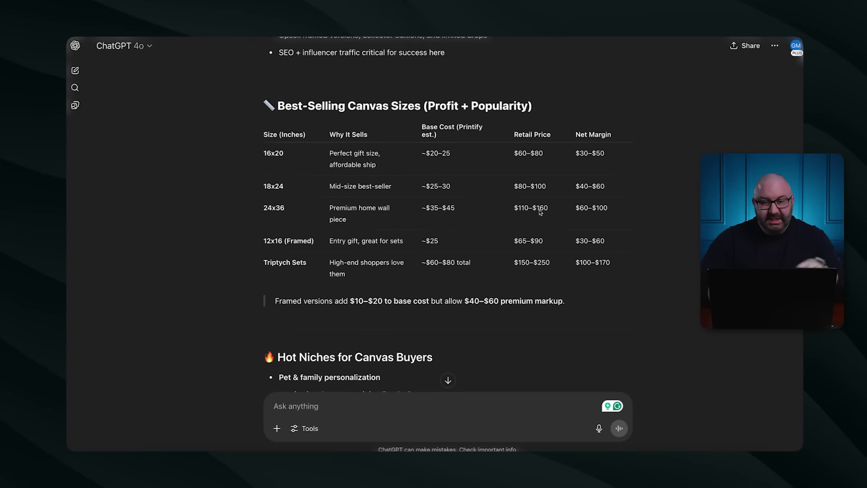
pyautogui.scroll(-15, 532, 222)
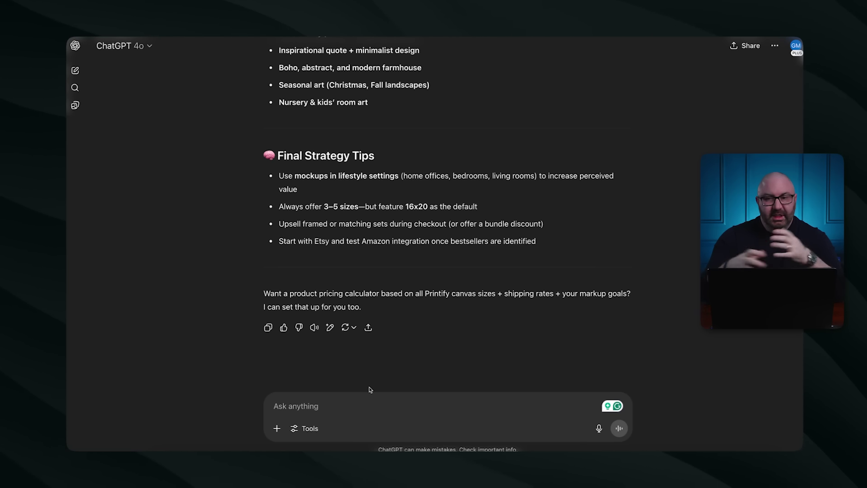
pyautogui.click(739, 47)
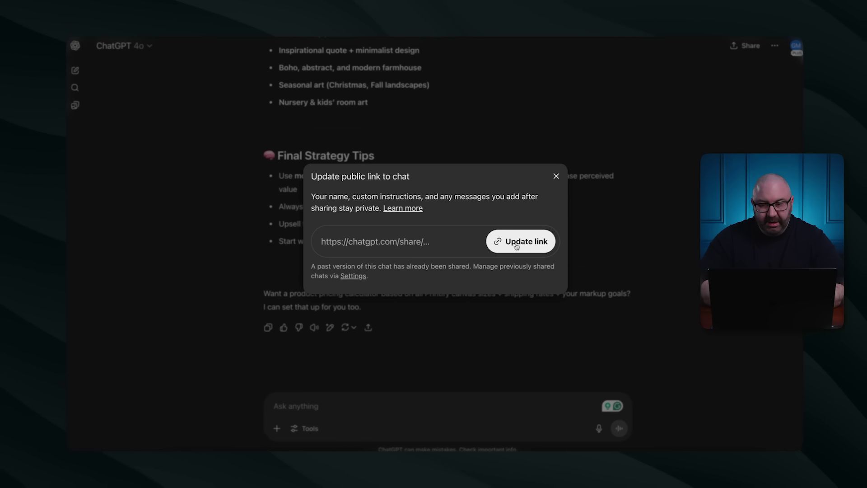
# Step: Update and copy the public share link, then close the share window
pyautogui.click(518, 246)
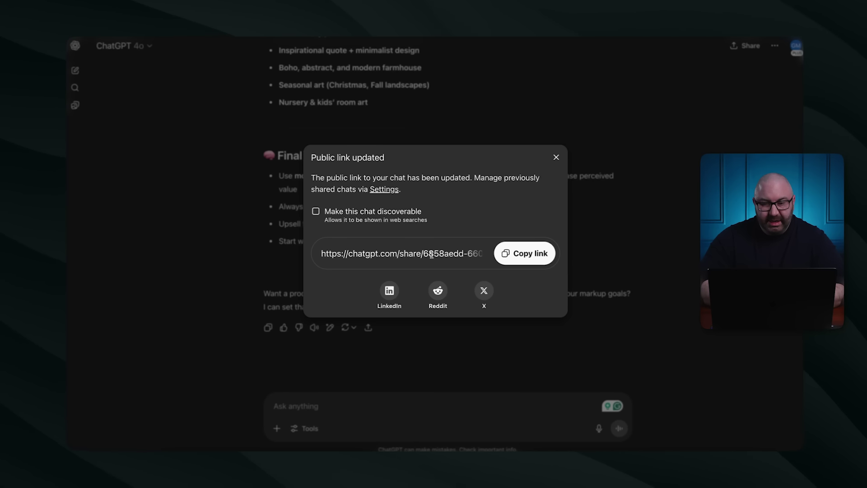
pyautogui.click(531, 260)
pyautogui.click(487, 134)
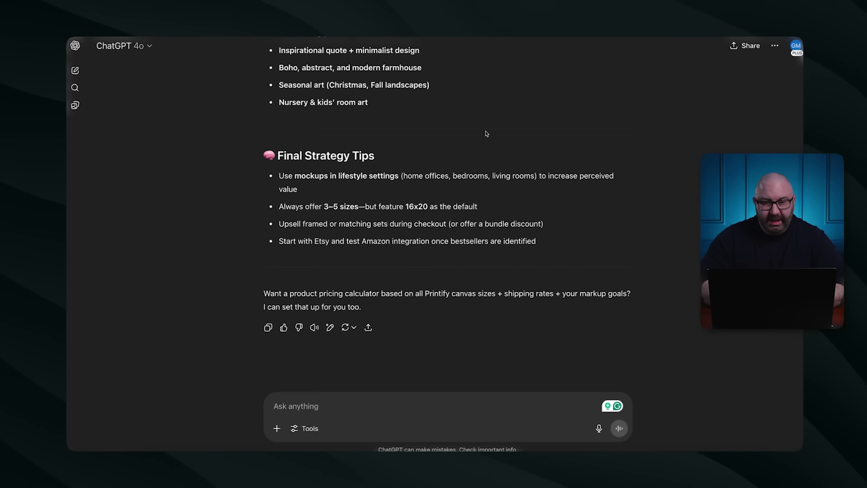
# Step: Start a new chat using the GPT-4.1 model
pyautogui.click(75, 70)
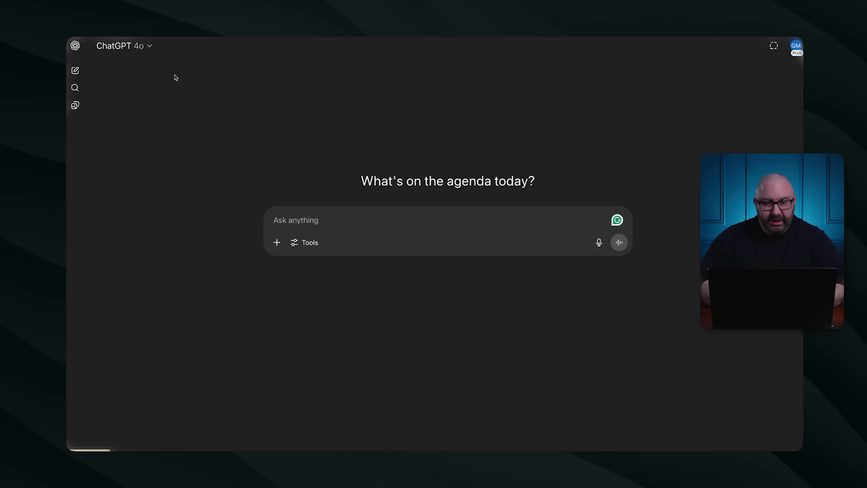
pyautogui.click(151, 47)
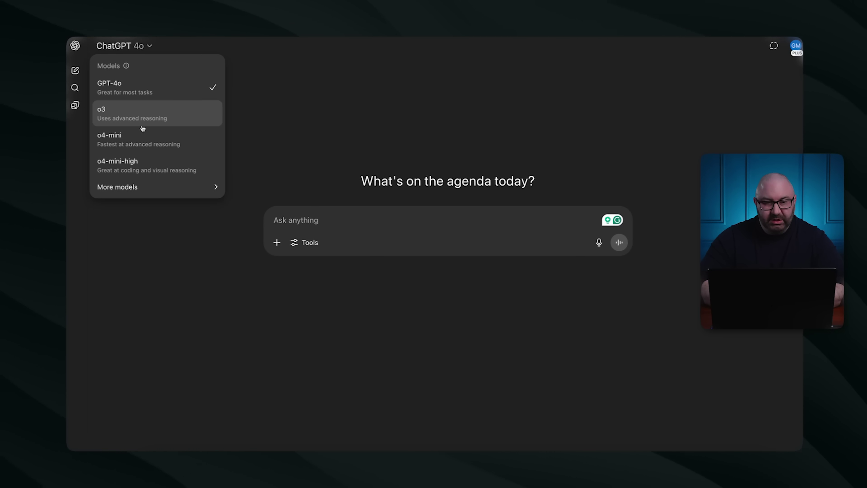
pyautogui.moveTo(208, 187)
pyautogui.click(268, 212)
# Step: Send the $1 million scaling-plan prompt with the share link and holiday strategy sentence
pyautogui.click(315, 219)
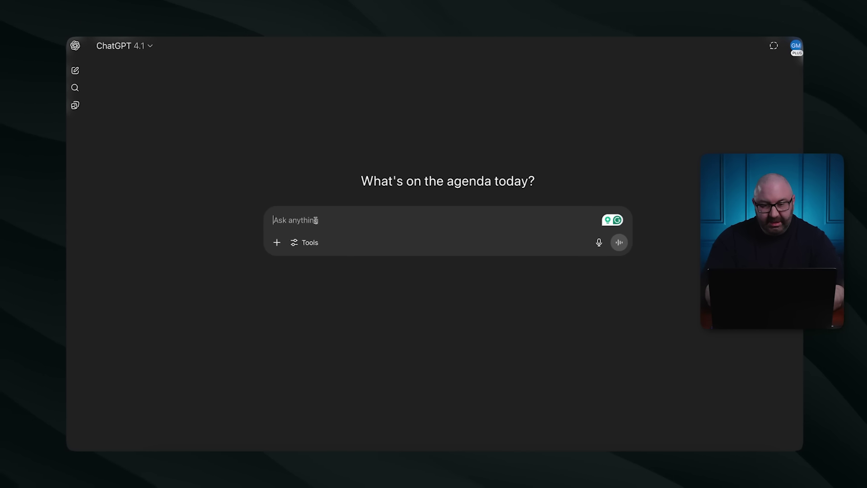
pyautogui.write('Using this link - https://chatgpt.com/share/6858aedd-6604-8008-ac98-5db49ebcac1d. Provide me with an analysis and detailed plan on how to scale this business from 0 to 1 million dollars by the end of this year. I have less than 6 months. I want to ramp it up and begin selling like crazy on and right after Black Friday and Cyber Monday.')
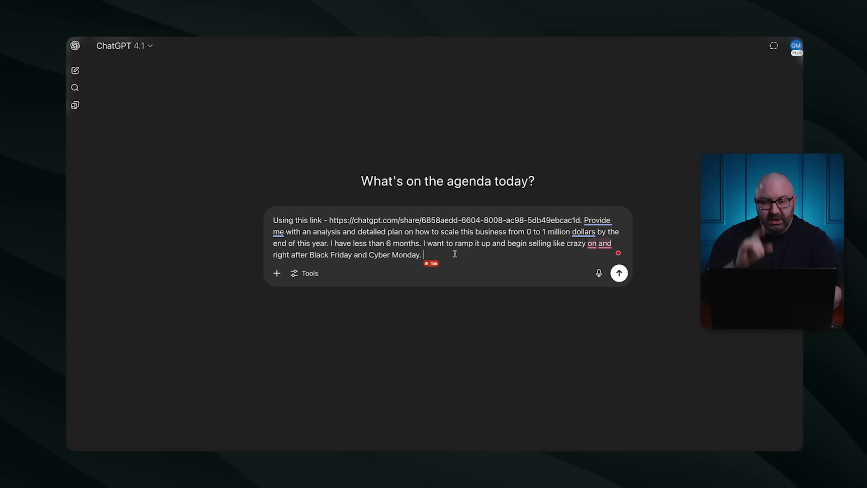
pyautogui.write('I want a strategy on how to ramp up after and discounts I should provide, as well as marketing points I should cover when going into this holiday.')
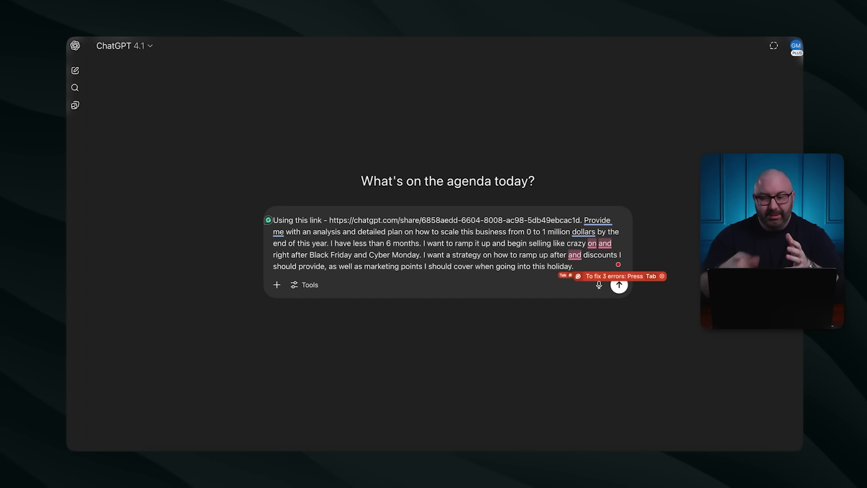
pyautogui.press('Return')
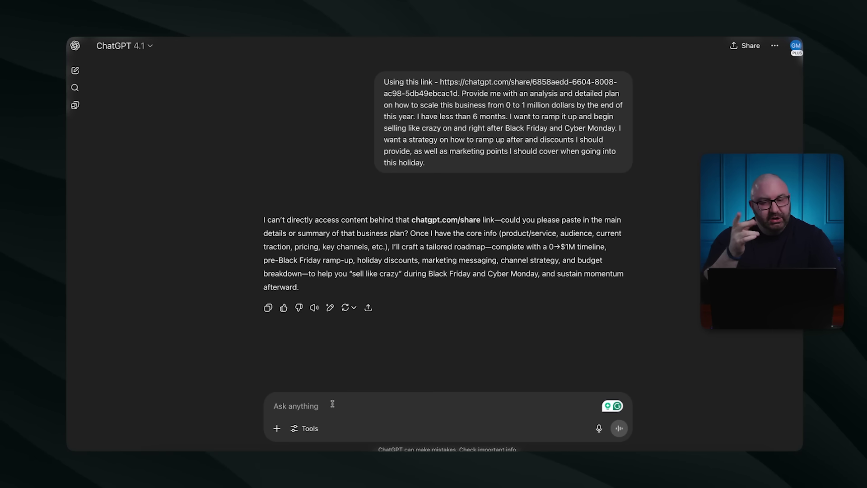
# Step: Resend the scaling-plan message with the link replaced by 'the information below' and the earlier strategy pasted underneath
pyautogui.moveTo(451, 173); pyautogui.dragTo(372, 84)
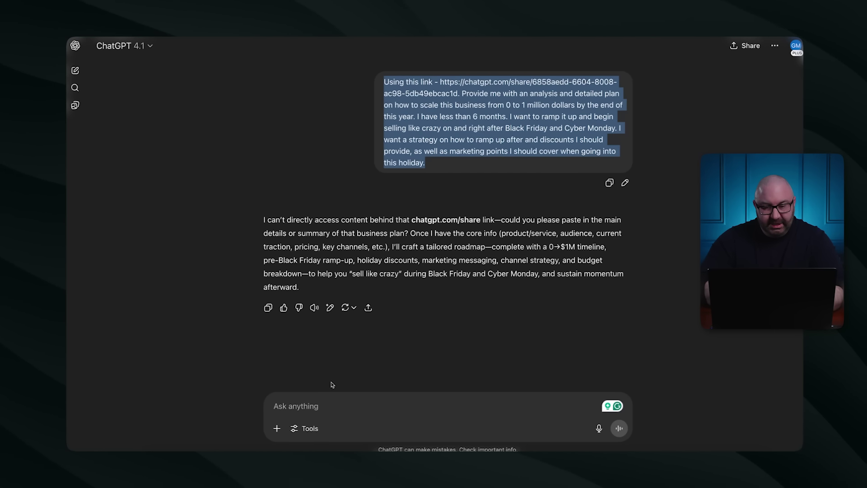
pyautogui.hotkey('ctrl', 'c')
pyautogui.click(307, 404)
pyautogui.hotkey('ctrl', 'v')
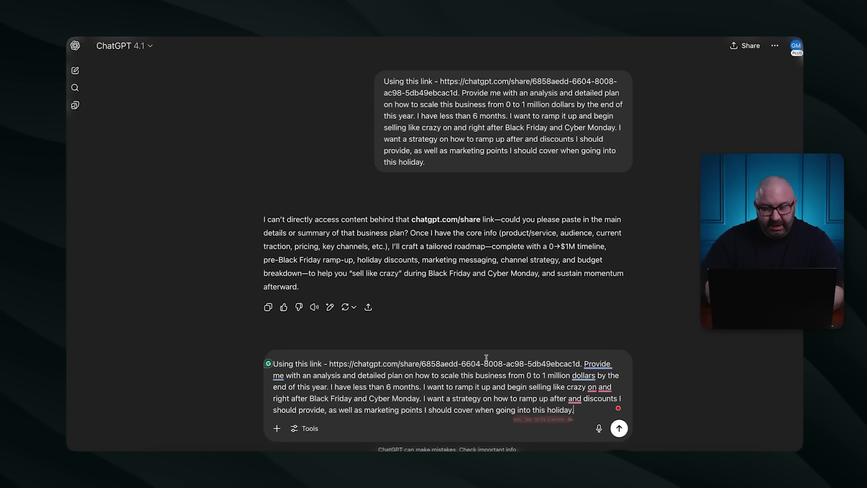
pyautogui.moveTo(578, 364); pyautogui.dragTo(298, 364)
pyautogui.write('the information below. Provide me with an analysis and detailed plan on how to scale this')
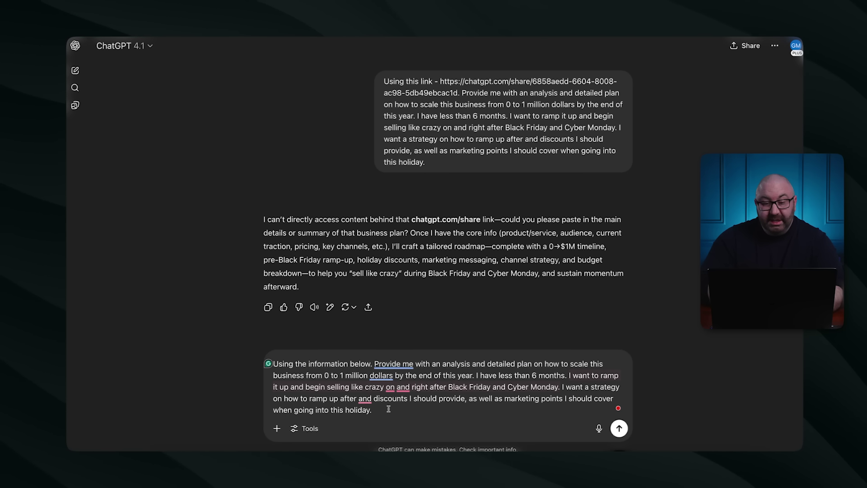
pyautogui.hotkey('shift', 'Return')
pyautogui.hotkey('shift', 'Return')
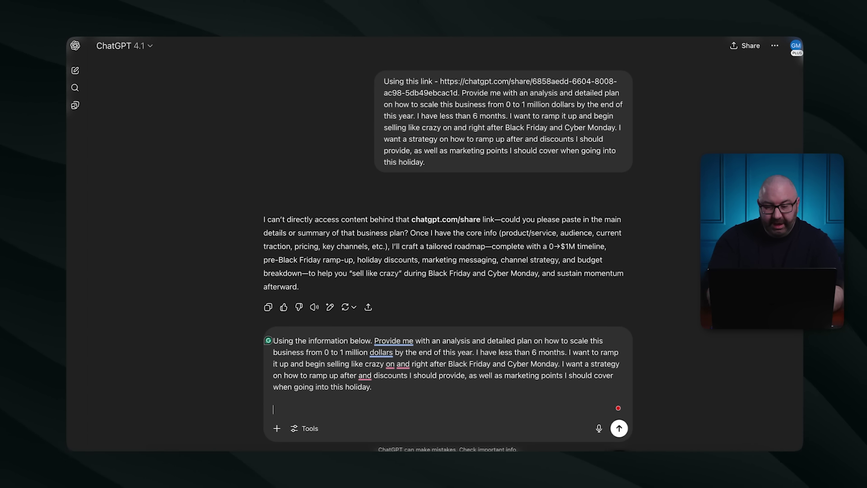
pyautogui.write('Informatio')
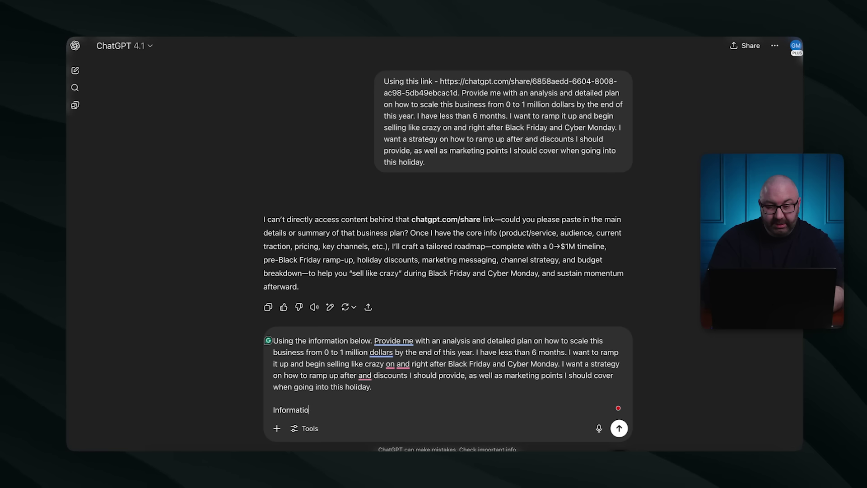
pyautogui.write('n garthered ')
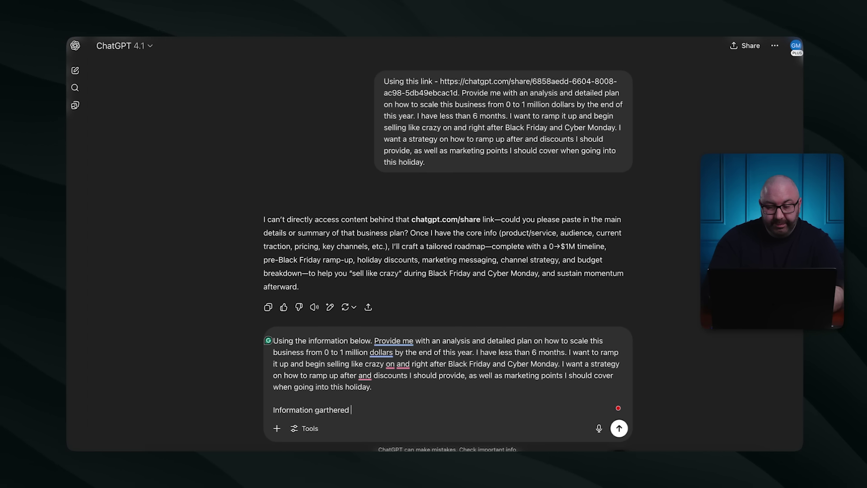
pyautogui.write('-')
pyautogui.hotkey('shift', 'Return')
pyautogui.hotkey('shift', 'Return')
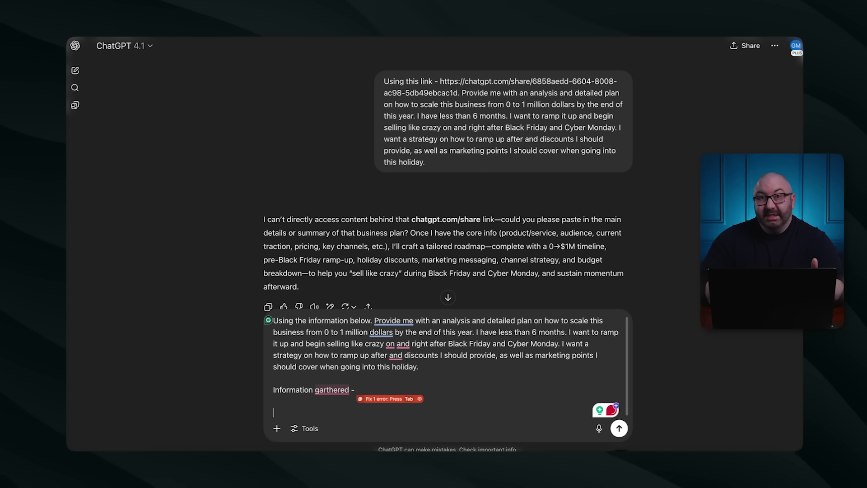
pyautogui.press('super+v')
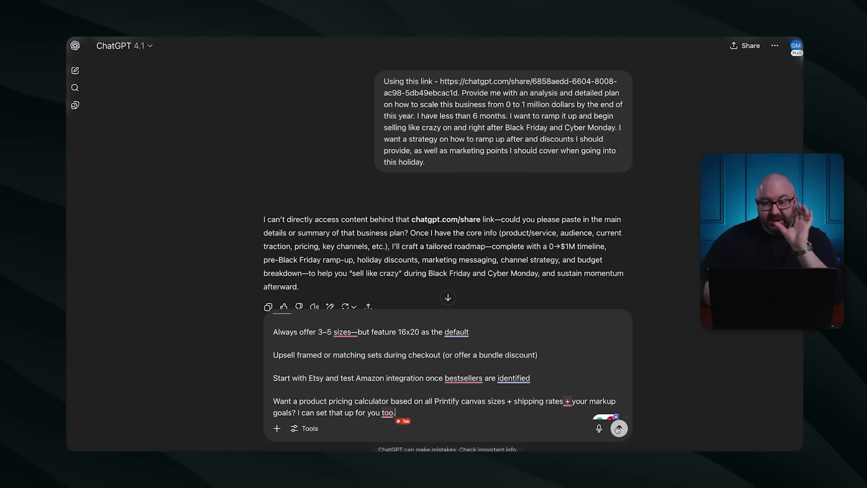
pyautogui.click(619, 428)
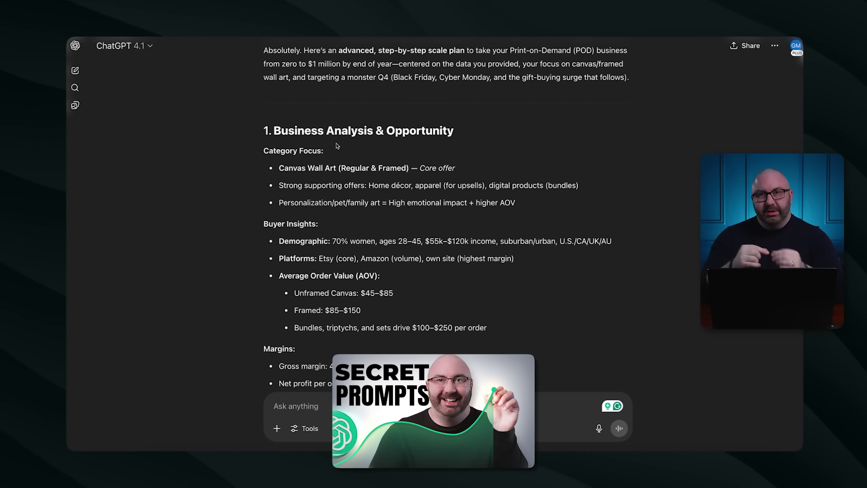
# Step: Scroll the finished scale plan down to its $1M Goal Reverse Engineering section
pyautogui.scroll(-3, 337, 145)
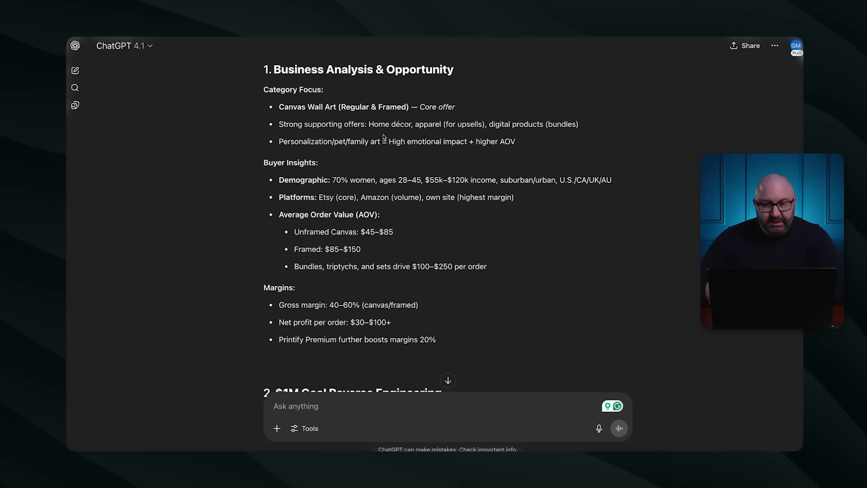
pyautogui.scroll(-2, 382, 144)
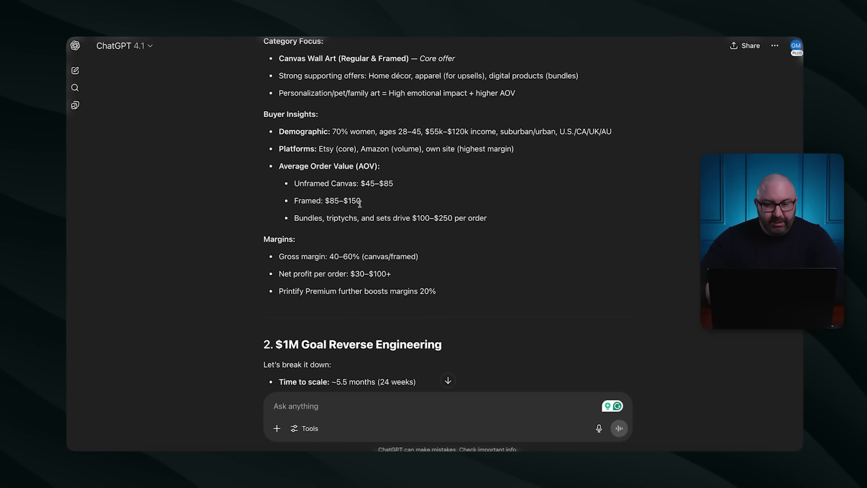
pyautogui.scroll(-3, 356, 231)
pyautogui.scroll(-1, 357, 231)
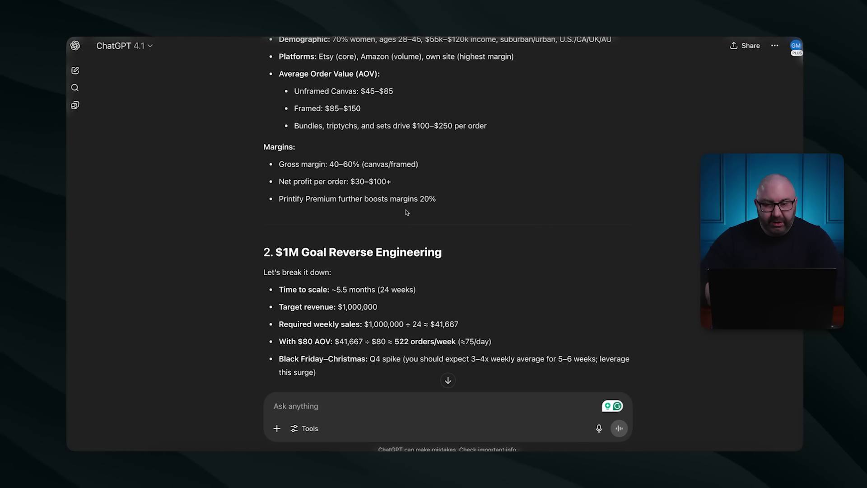
pyautogui.scroll(-1, 406, 212)
pyautogui.scroll(-3, 406, 212)
pyautogui.scroll(-3, 406, 209)
pyautogui.scroll(-1, 405, 209)
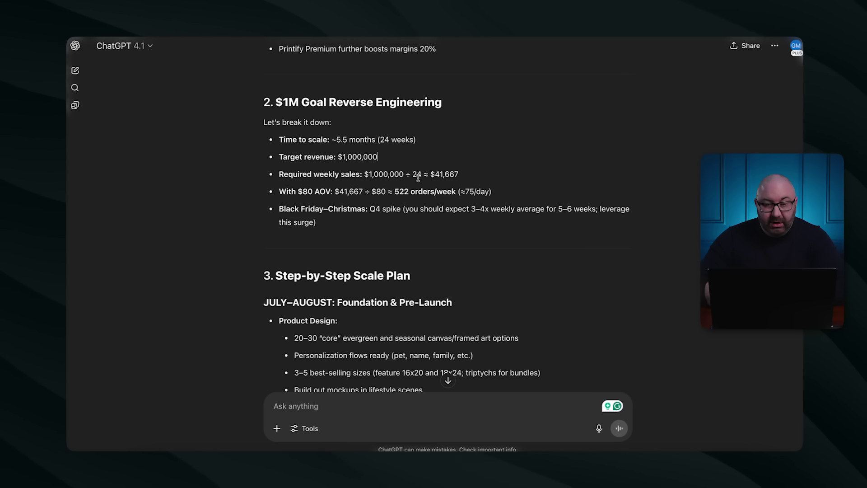
pyautogui.doubleClick(457, 174)
pyautogui.click(403, 200)
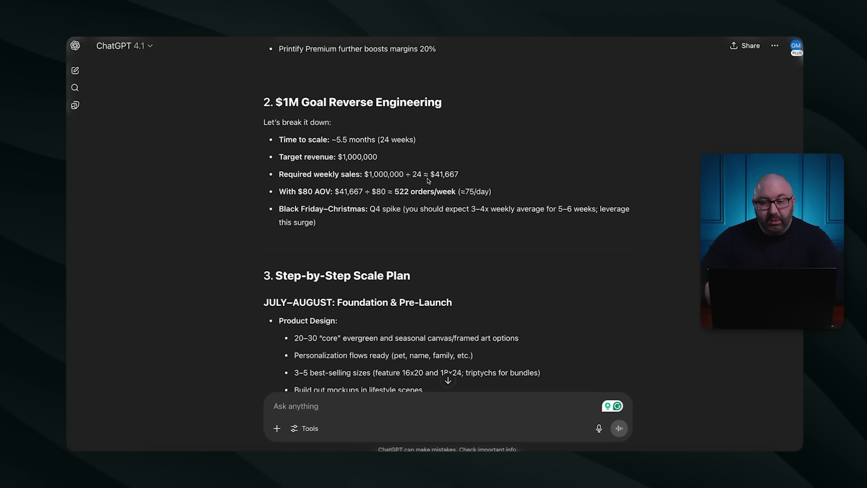
pyautogui.scroll(-1, 403, 199)
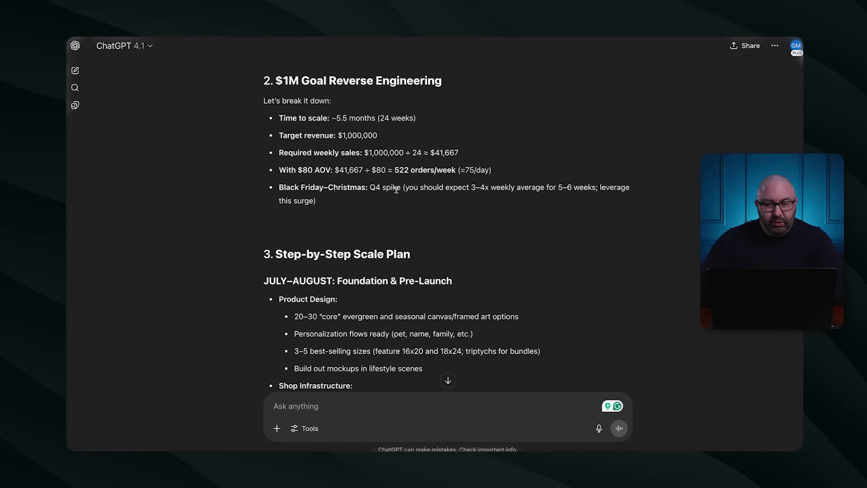
pyautogui.scroll(-1, 397, 188)
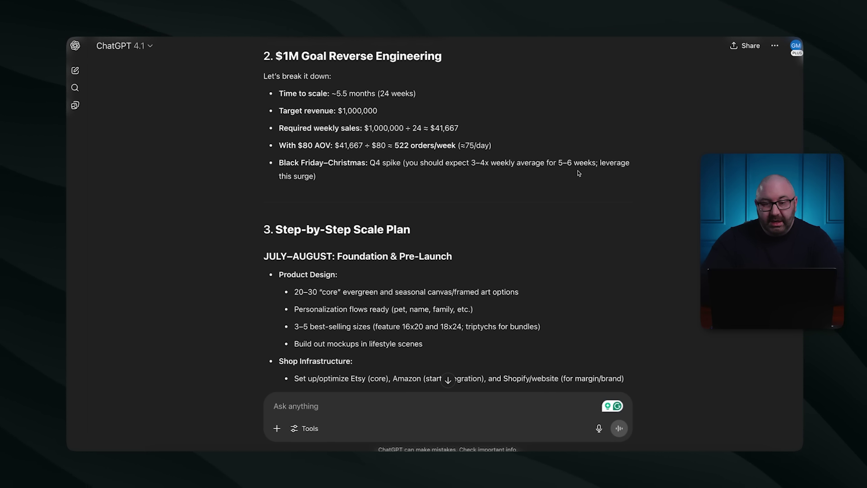
pyautogui.scroll(-1, 395, 200)
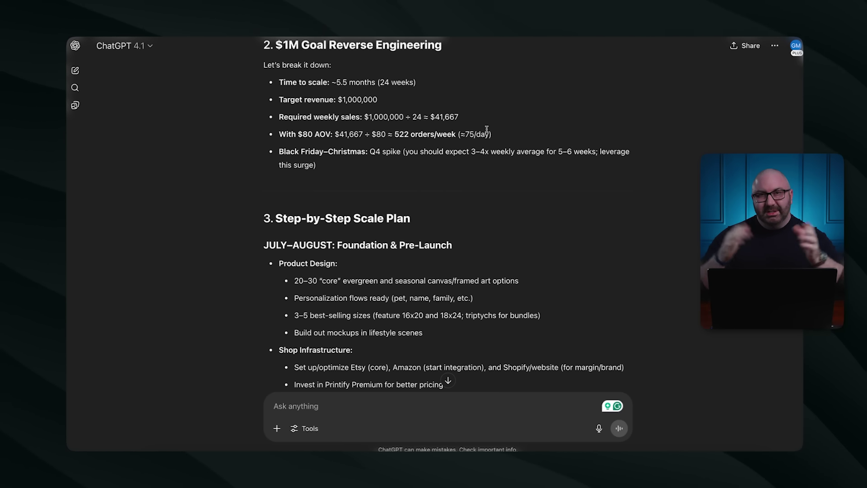
pyautogui.scroll(-4, 486, 129)
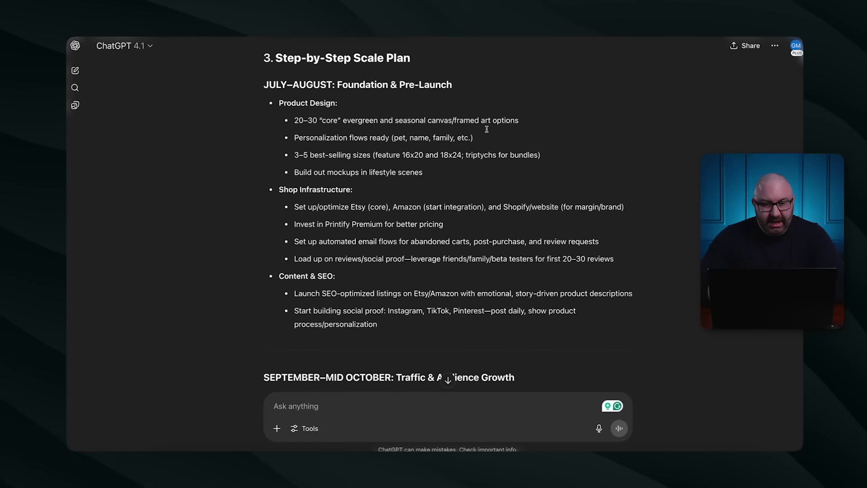
pyautogui.scroll(-1, 353, 194)
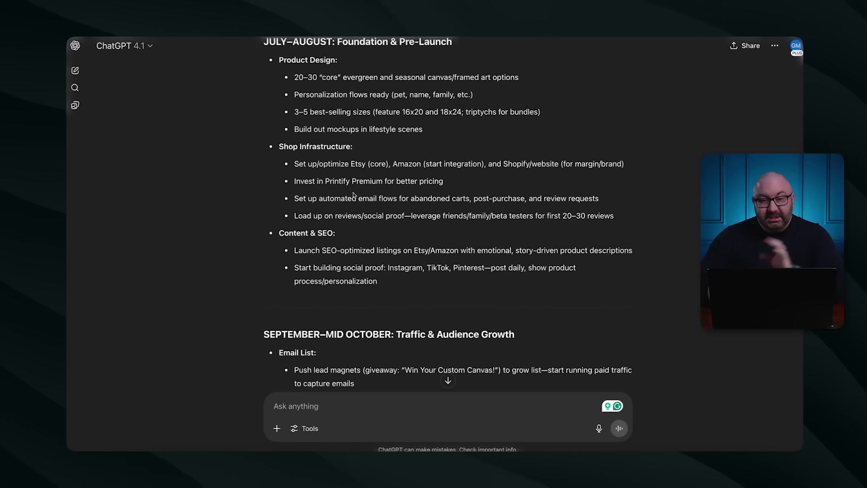
pyautogui.scroll(-2, 354, 195)
pyautogui.scroll(6, 354, 195)
pyautogui.scroll(-2, 354, 195)
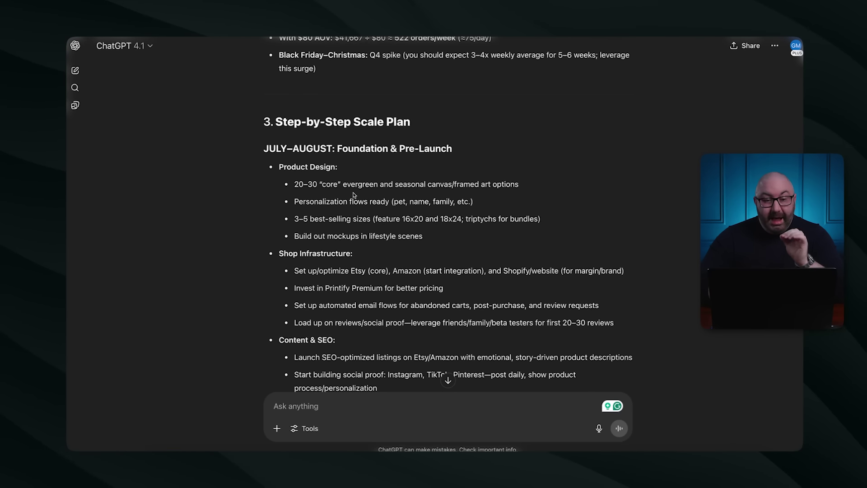
pyautogui.scroll(-2, 354, 195)
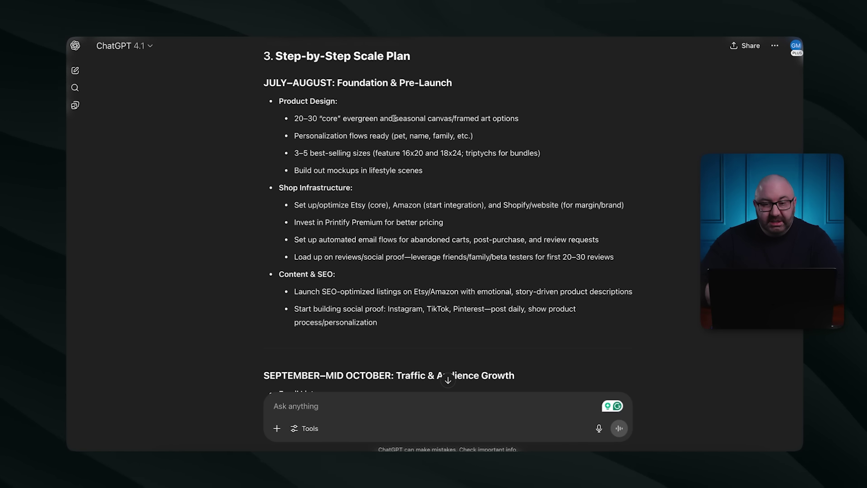
pyautogui.scroll(-1, 524, 124)
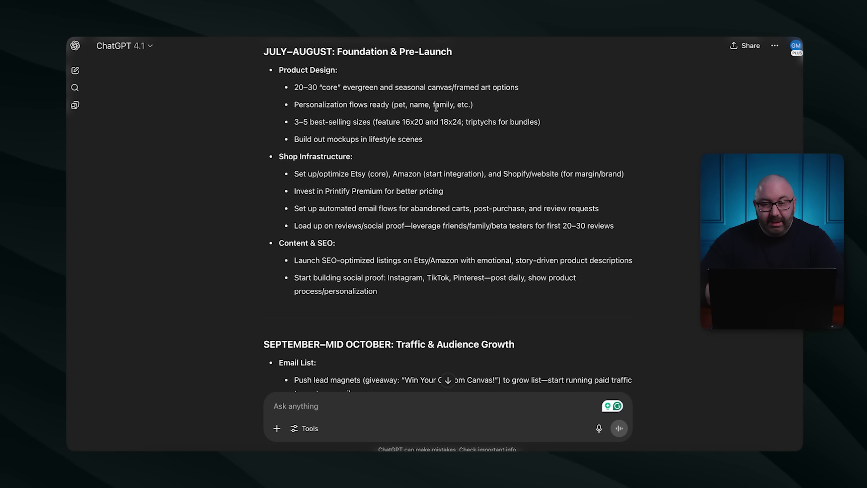
pyautogui.moveTo(474, 107); pyautogui.dragTo(315, 107)
pyautogui.click(314, 106)
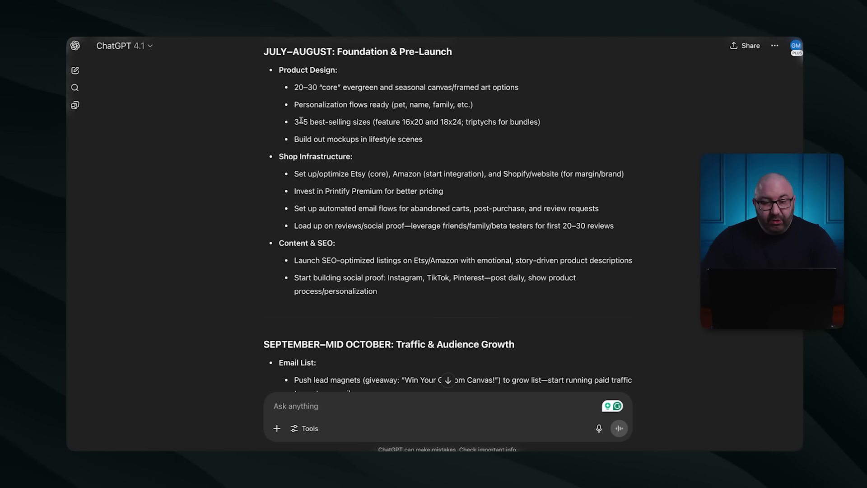
pyautogui.scroll(-2, 340, 134)
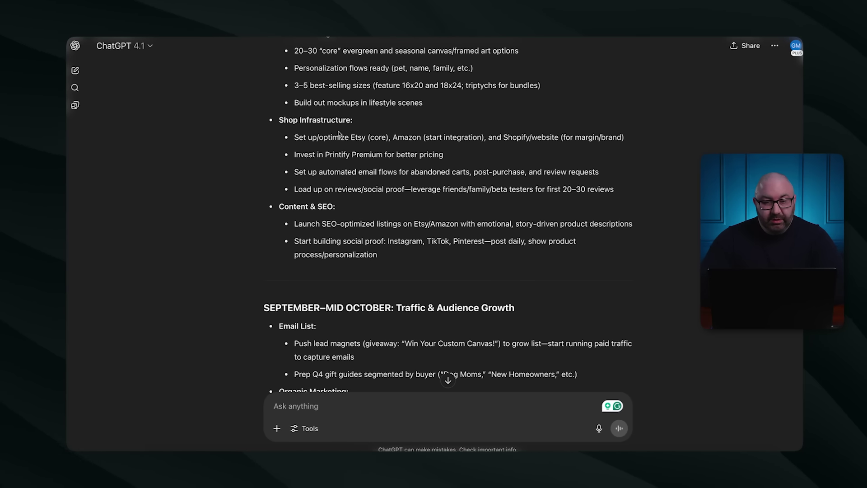
pyautogui.scroll(-1, 339, 133)
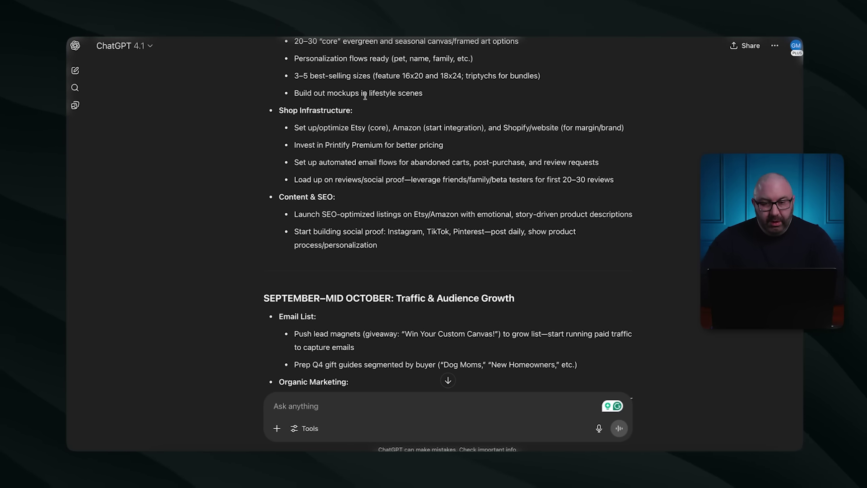
pyautogui.scroll(-2, 336, 94)
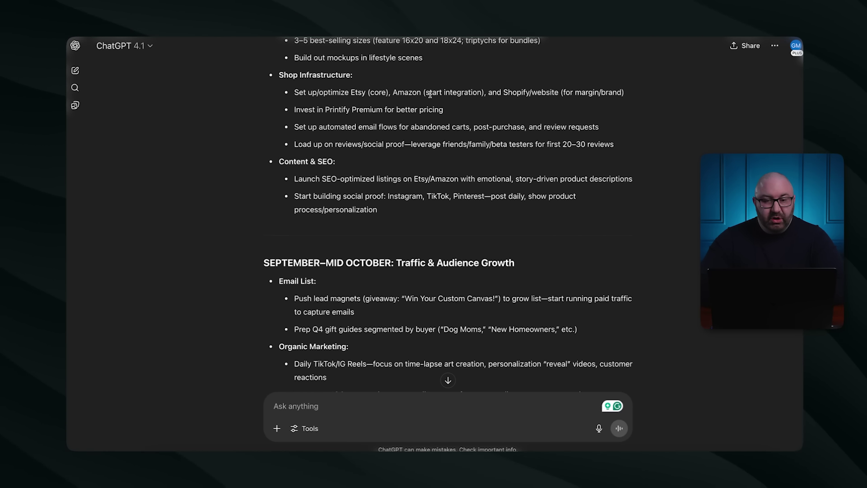
pyautogui.scroll(5, 430, 94)
pyautogui.scroll(-1, 395, 164)
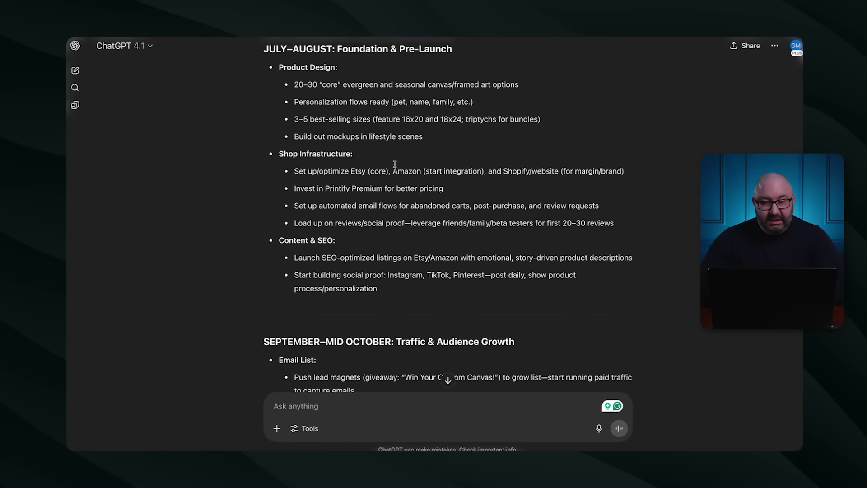
pyautogui.scroll(-3, 395, 164)
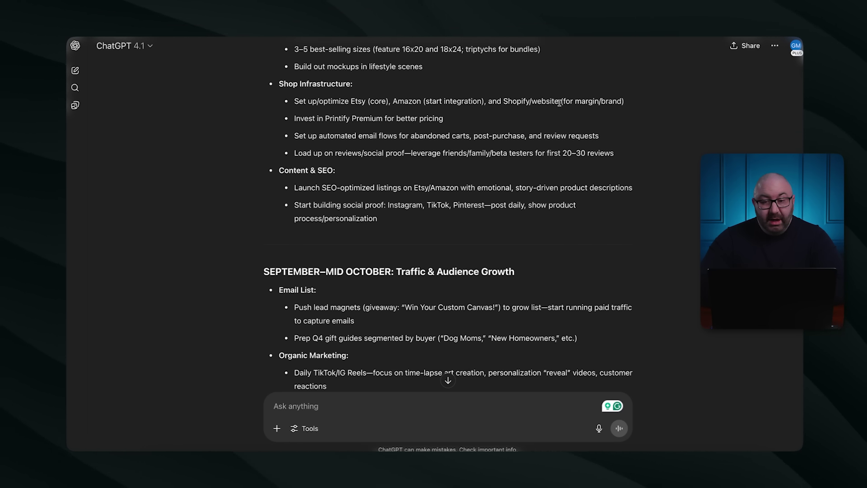
pyautogui.moveTo(560, 103); pyautogui.dragTo(531, 102)
pyautogui.click(528, 101)
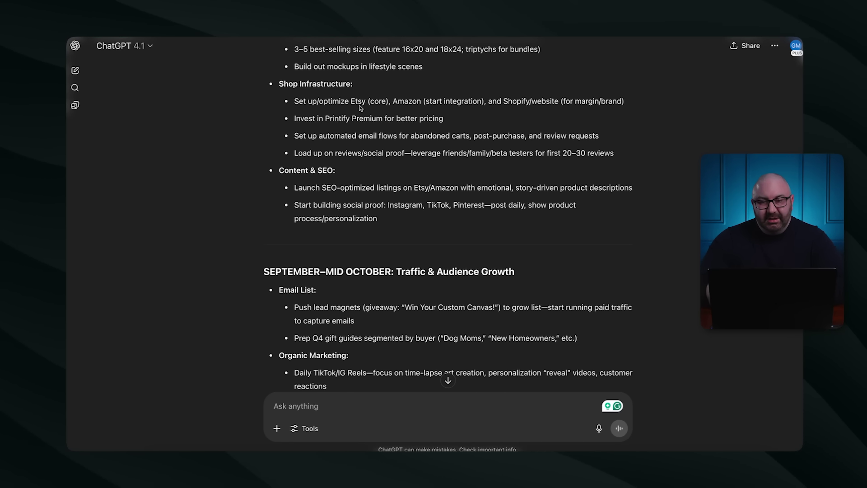
pyautogui.scroll(-3, 392, 122)
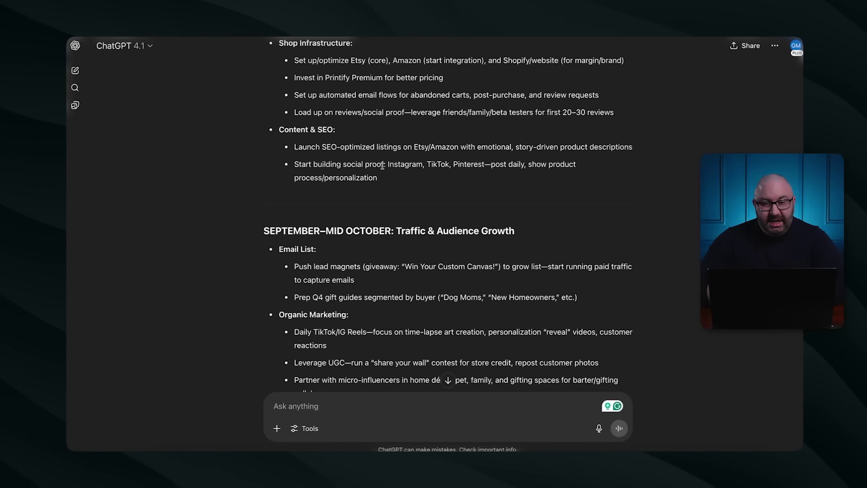
pyautogui.scroll(-4, 390, 141)
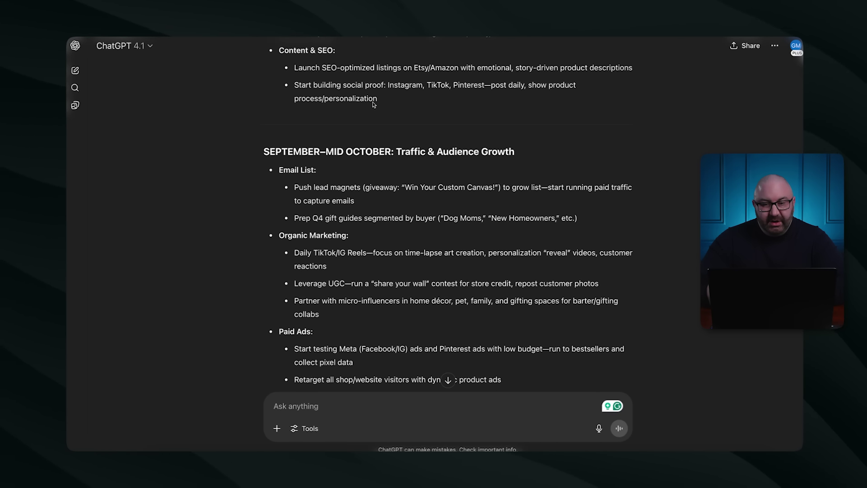
pyautogui.scroll(-2, 409, 164)
pyautogui.scroll(-1, 364, 129)
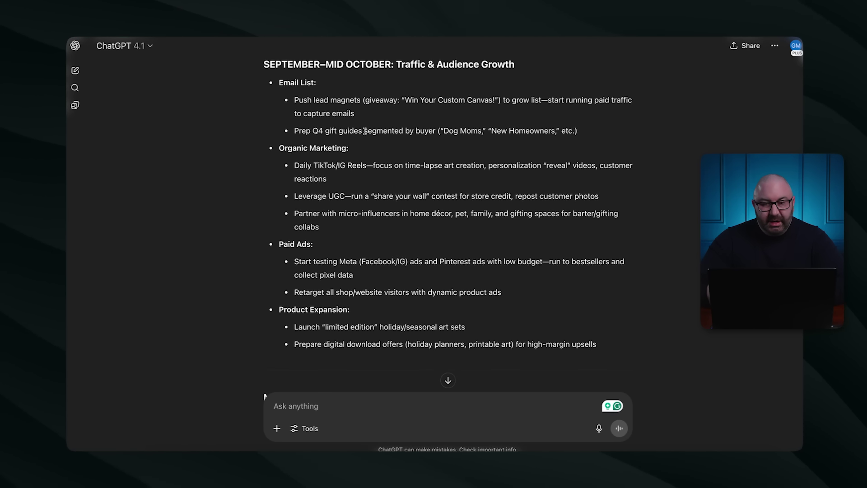
pyautogui.scroll(-3, 360, 161)
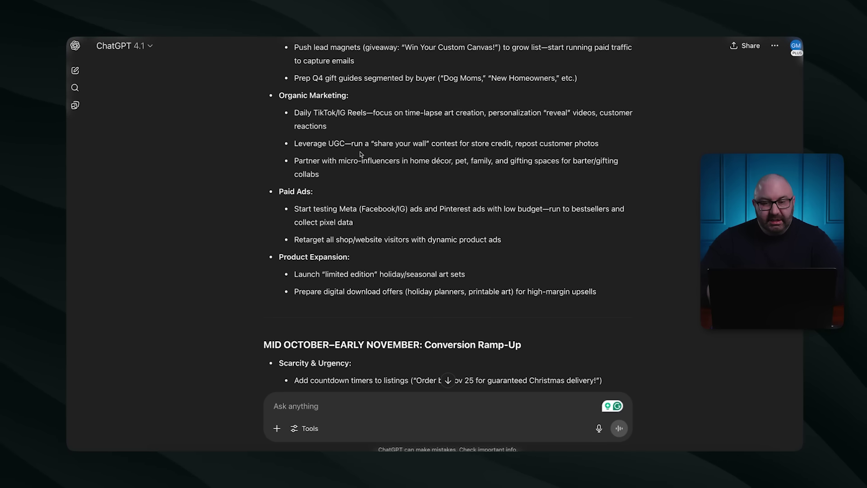
pyautogui.scroll(-4, 375, 187)
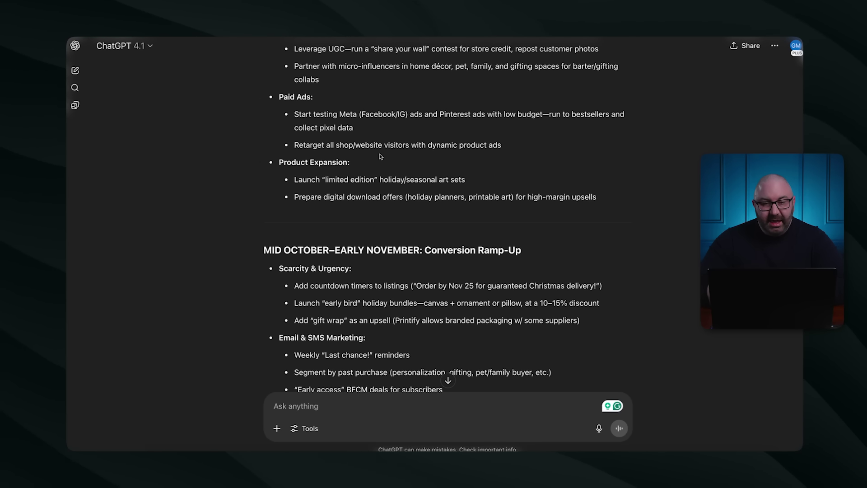
pyautogui.scroll(-1, 366, 133)
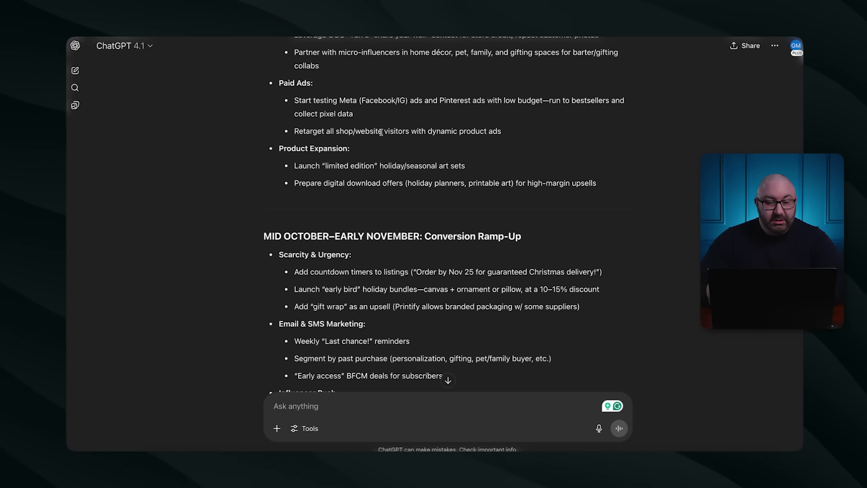
pyautogui.scroll(-2, 361, 129)
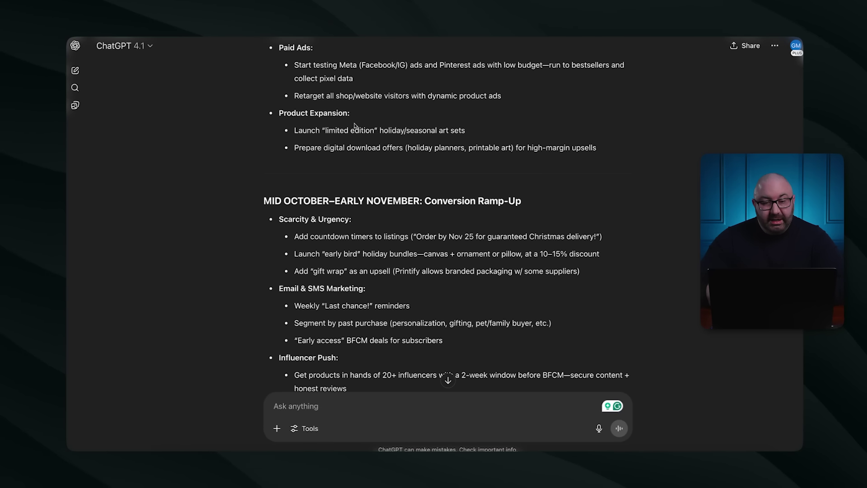
pyautogui.scroll(-6, 352, 113)
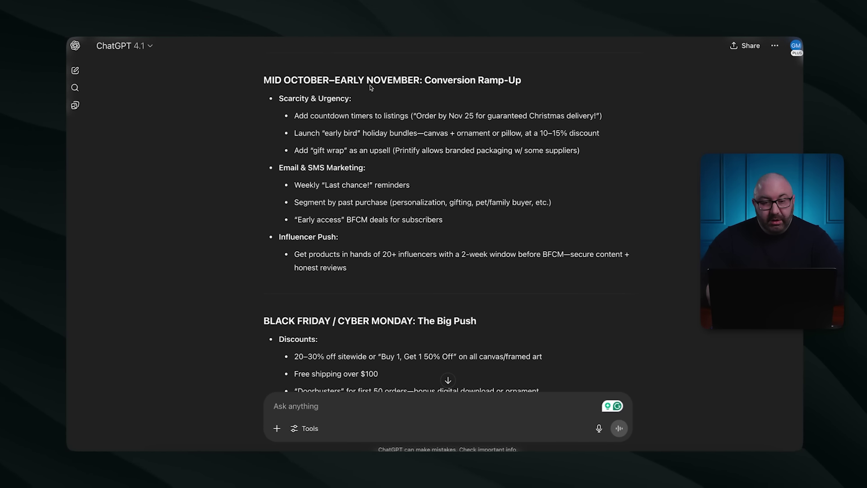
pyautogui.scroll(-1, 353, 190)
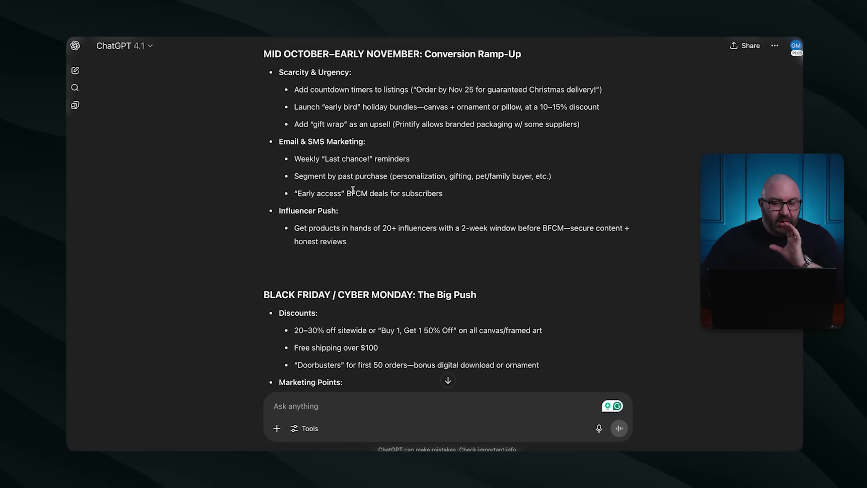
pyautogui.scroll(-1, 353, 189)
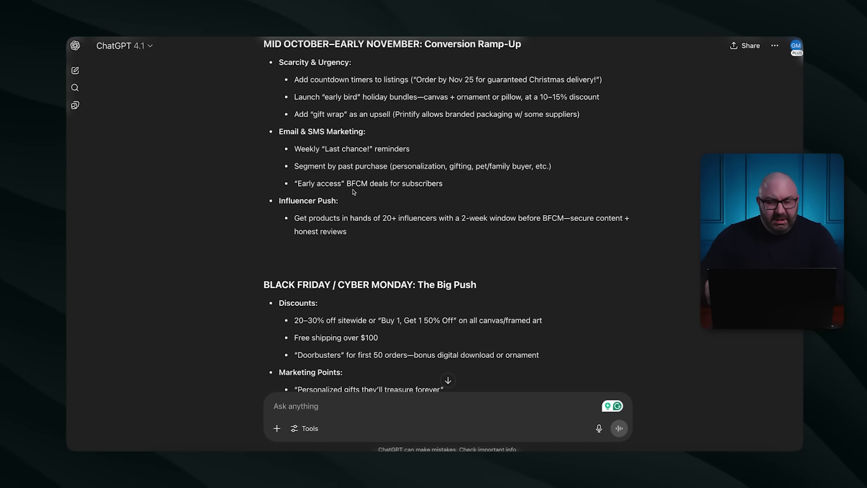
pyautogui.scroll(-1, 354, 192)
pyautogui.scroll(-5, 354, 191)
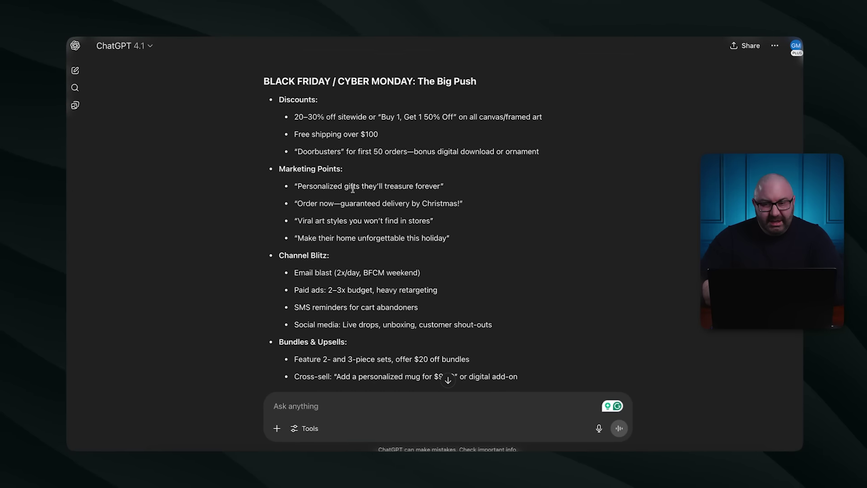
pyautogui.moveTo(476, 58); pyautogui.dragTo(423, 52)
pyautogui.click(306, 108)
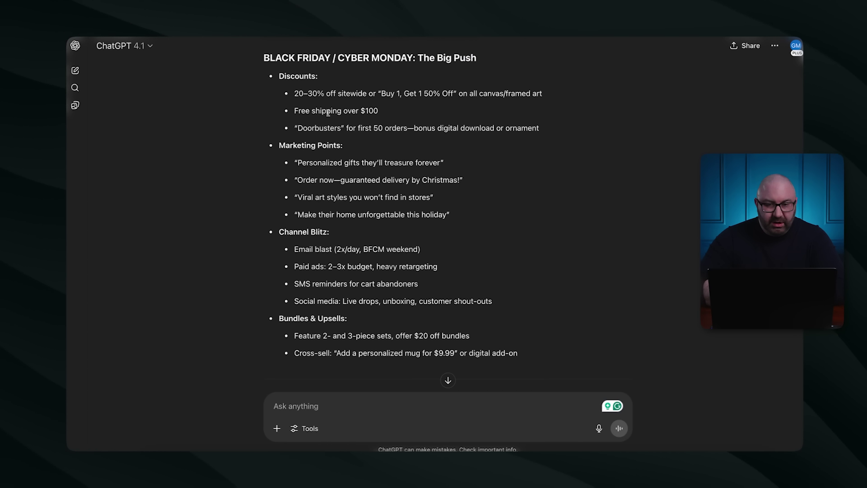
pyautogui.moveTo(504, 93); pyautogui.dragTo(440, 93)
pyautogui.click(433, 93)
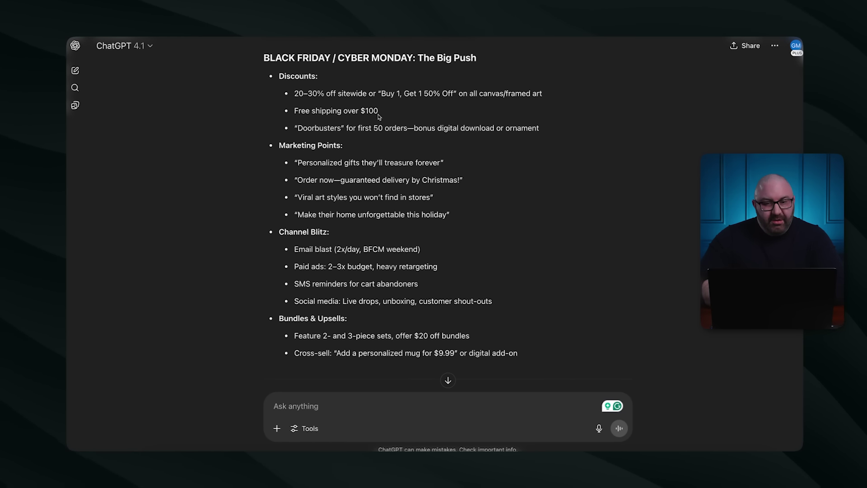
pyautogui.scroll(-1, 341, 161)
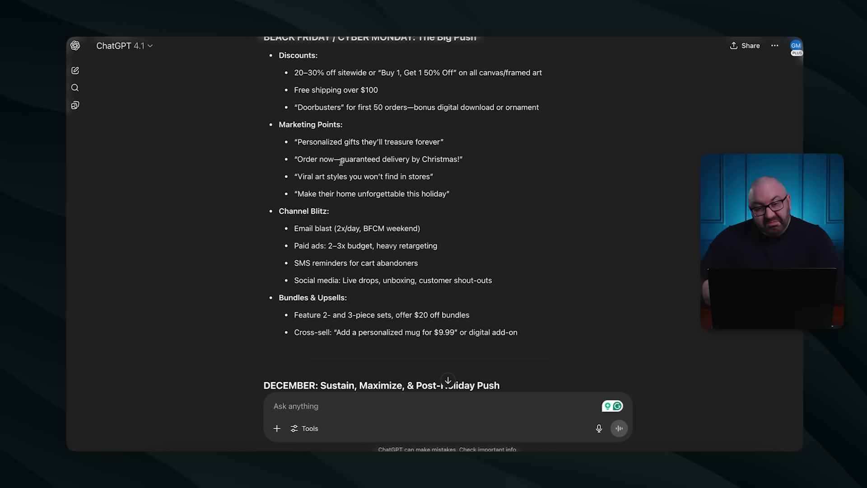
pyautogui.scroll(-1, 341, 161)
pyautogui.scroll(-1, 341, 161)
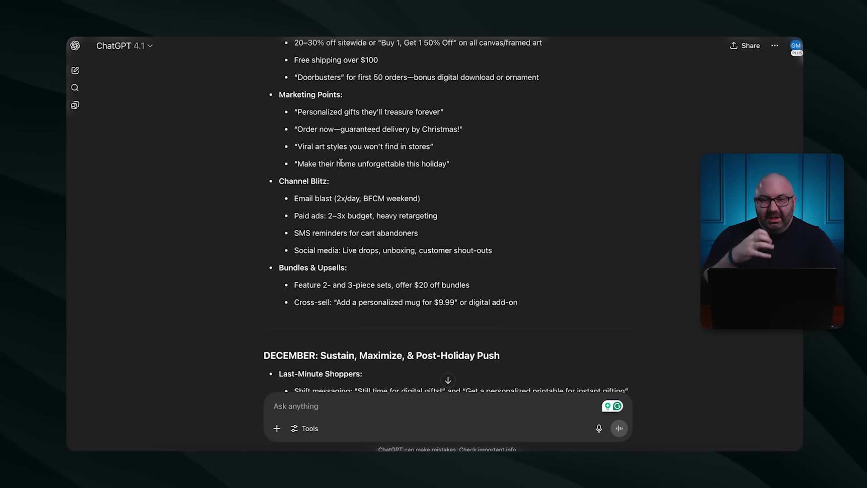
pyautogui.scroll(-1, 325, 126)
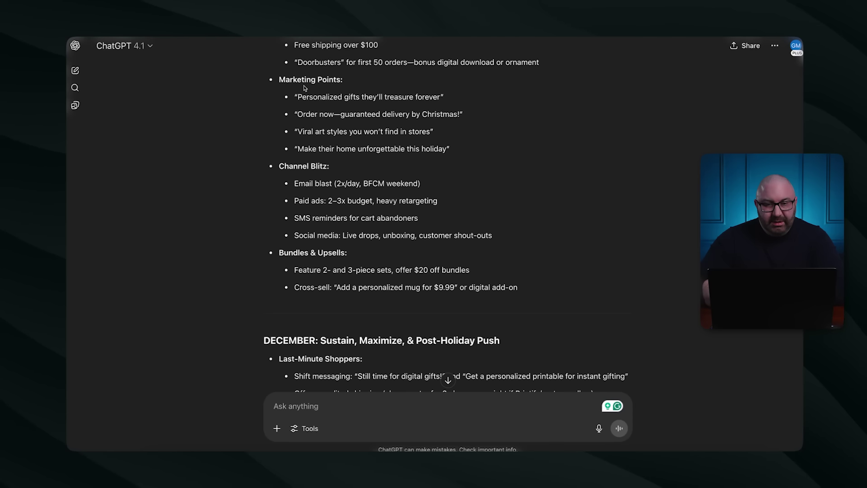
pyautogui.scroll(-1, 334, 131)
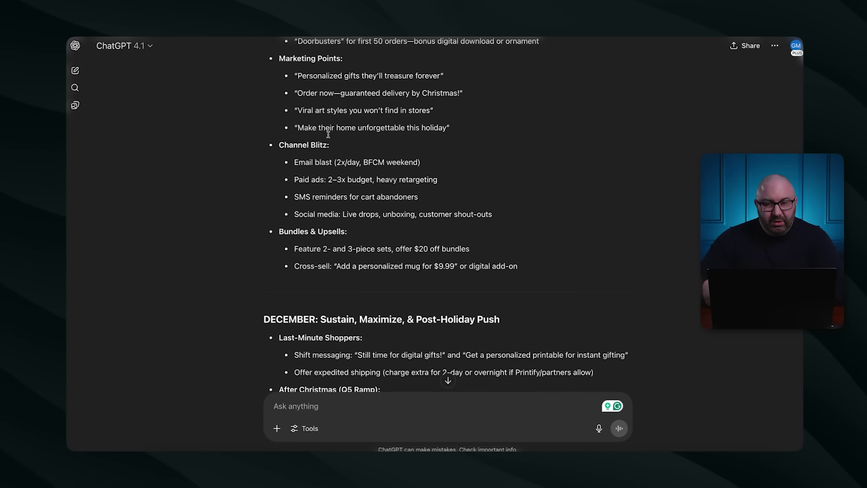
pyautogui.scroll(-5, 352, 131)
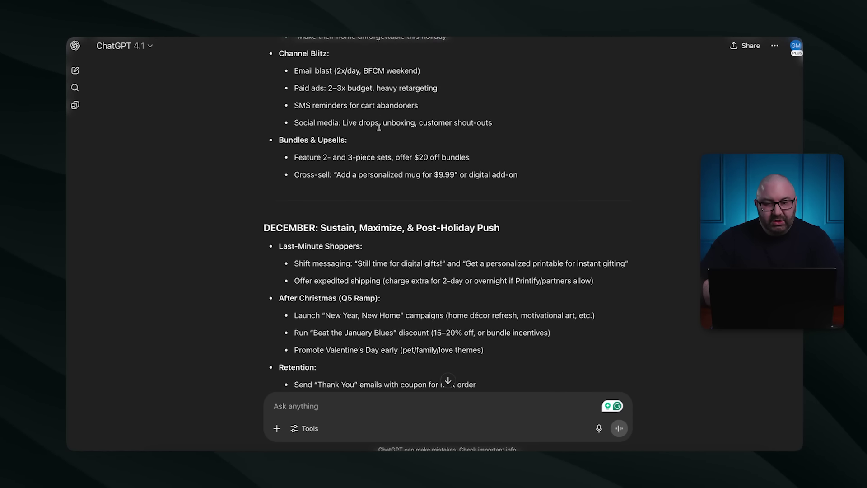
pyautogui.scroll(-14, 379, 128)
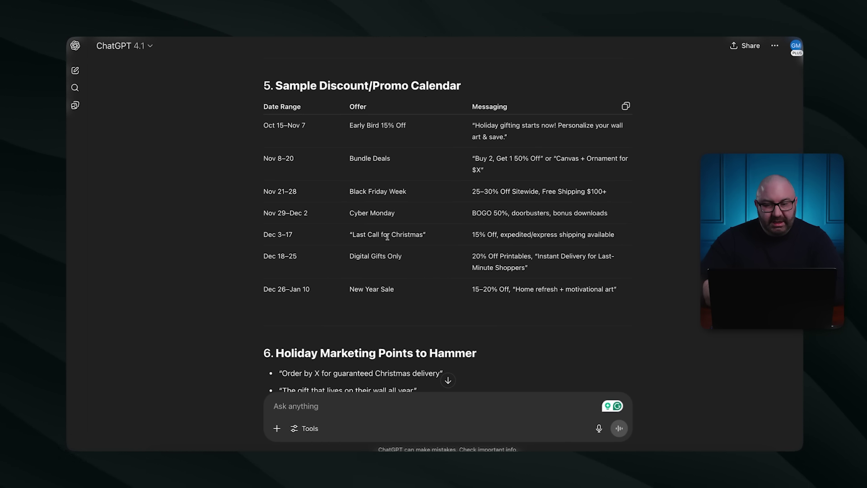
pyautogui.scroll(-4, 397, 219)
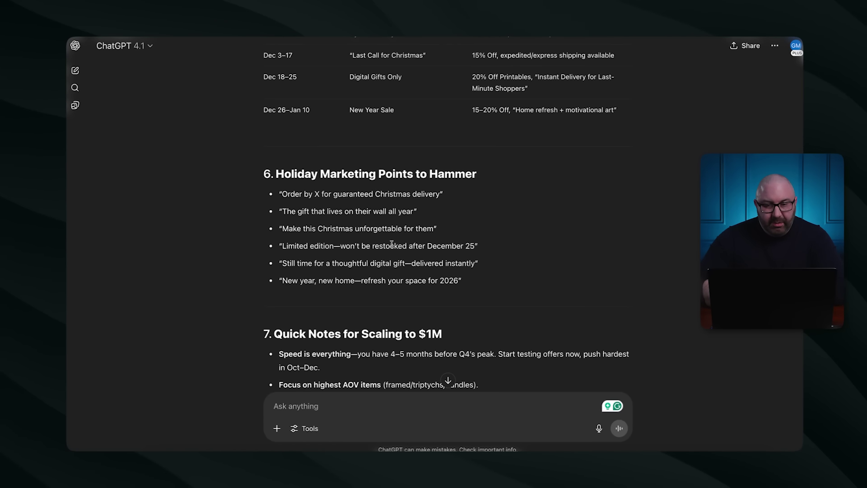
pyautogui.moveTo(456, 275); pyautogui.dragTo(276, 198)
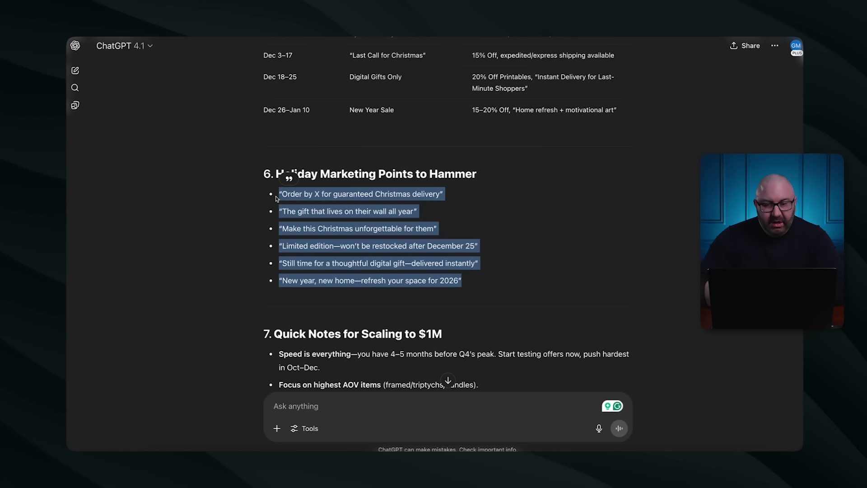
pyautogui.scroll(-4, 263, 271)
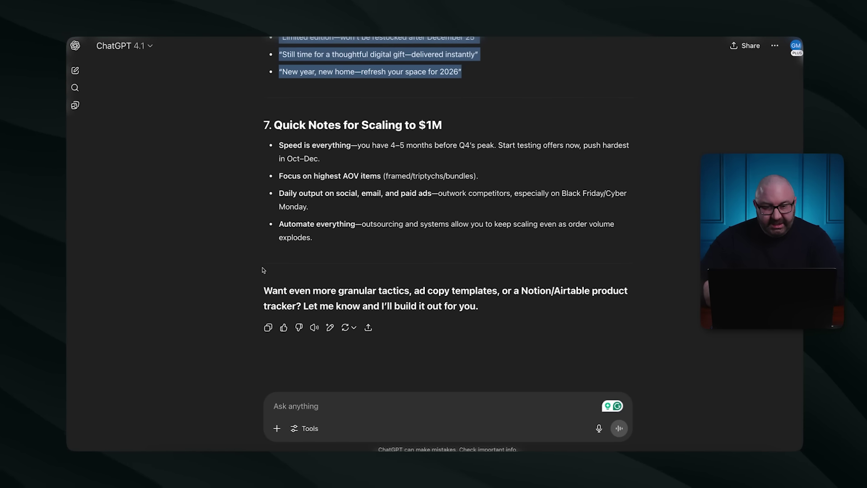
pyautogui.scroll(5, 263, 270)
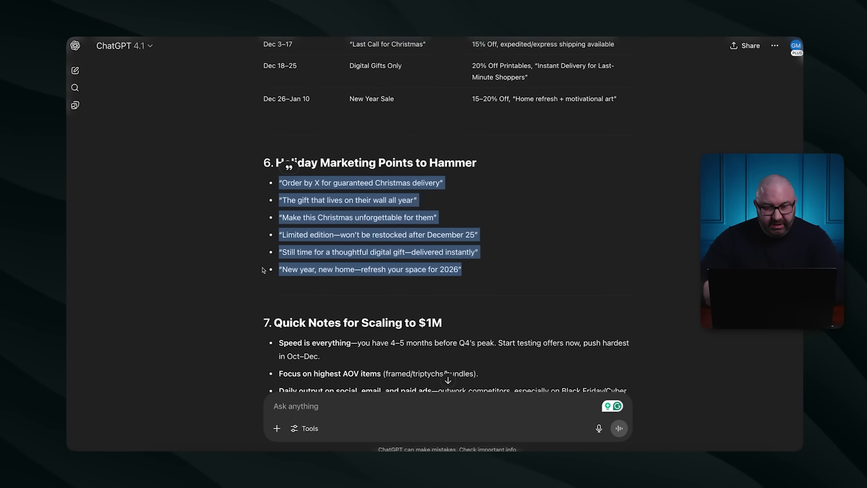
pyautogui.click(263, 270)
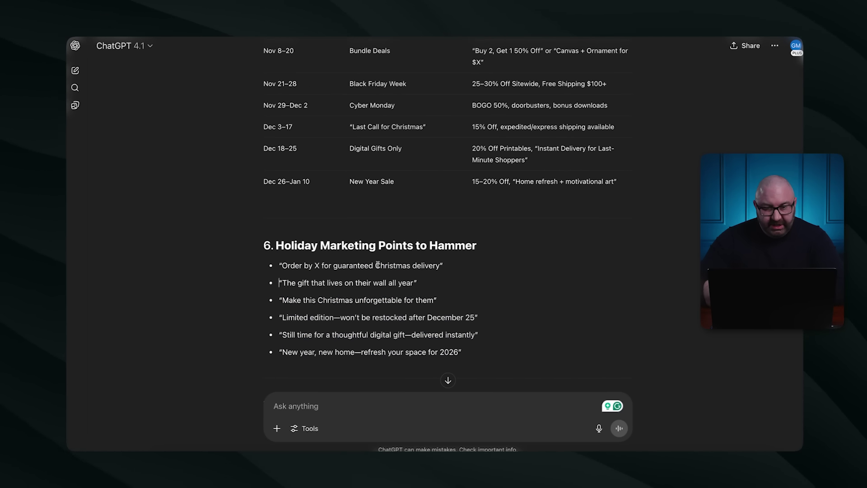
pyautogui.scroll(3, 377, 265)
pyautogui.scroll(20, 378, 265)
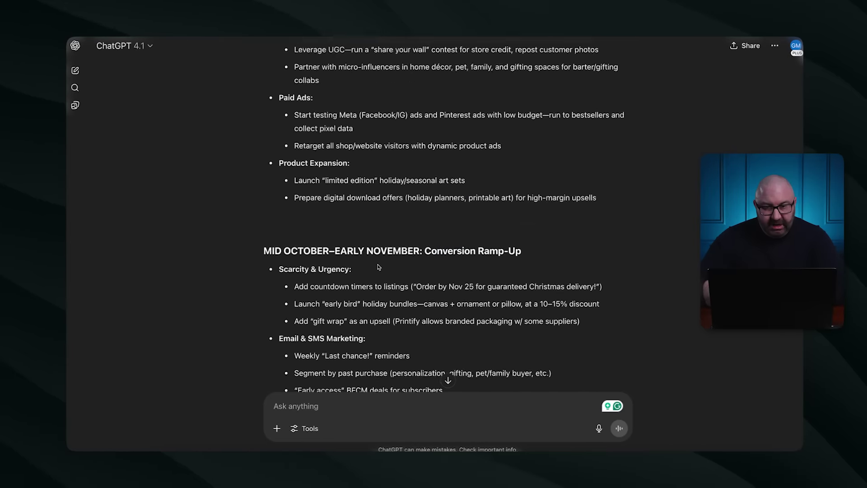
pyautogui.scroll(20, 377, 267)
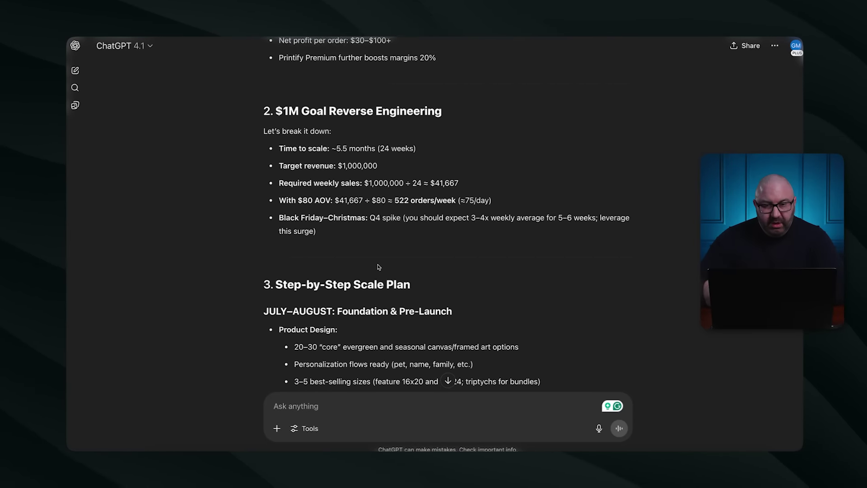
pyautogui.scroll(1, 379, 266)
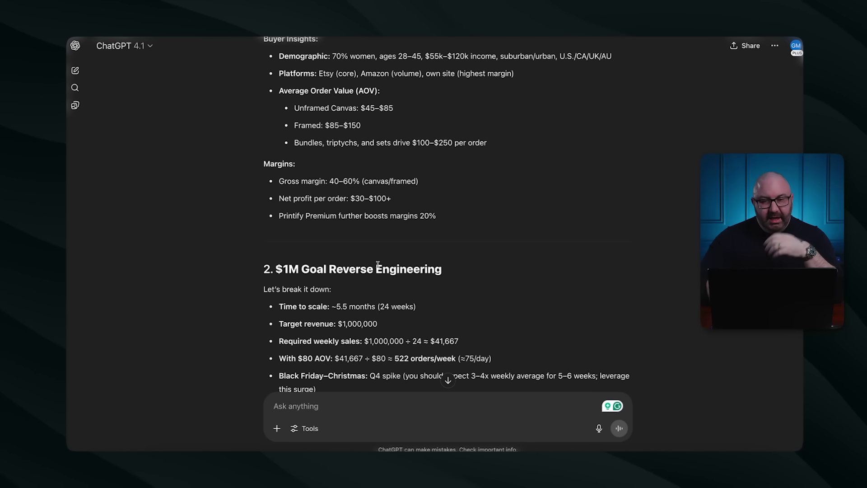
pyautogui.scroll(7, 378, 265)
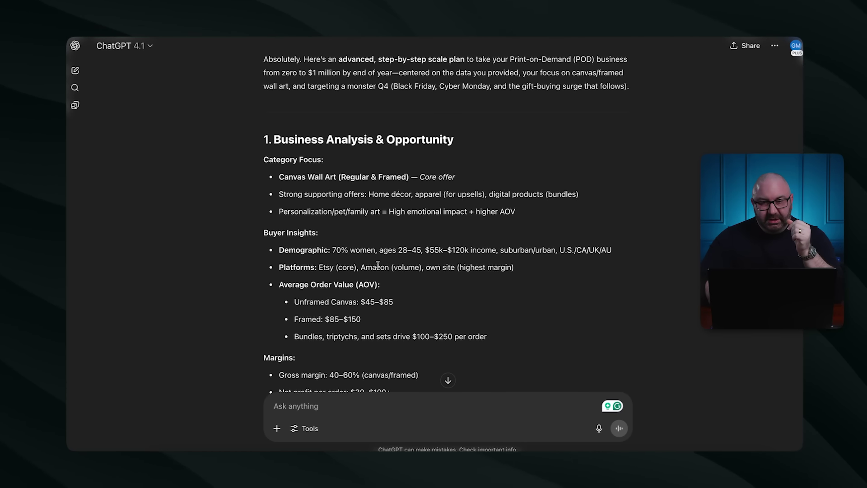
pyautogui.scroll(-9, 378, 267)
pyautogui.scroll(-20, 379, 267)
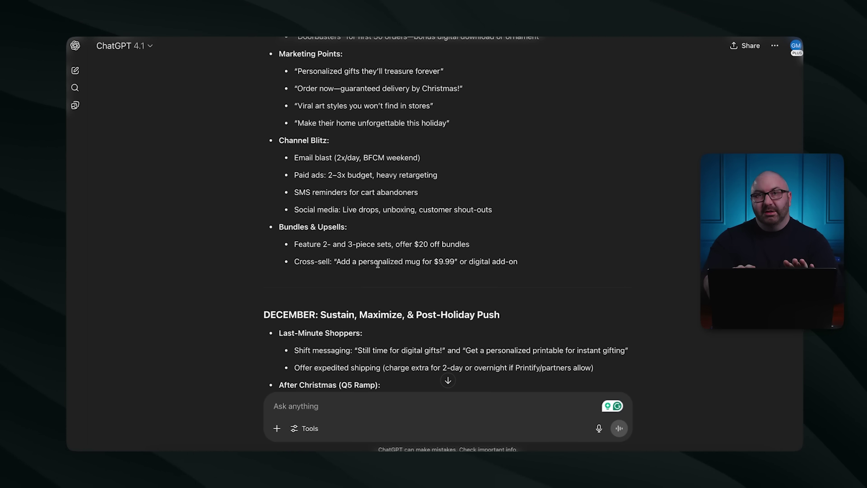
pyautogui.scroll(-15, 277, 245)
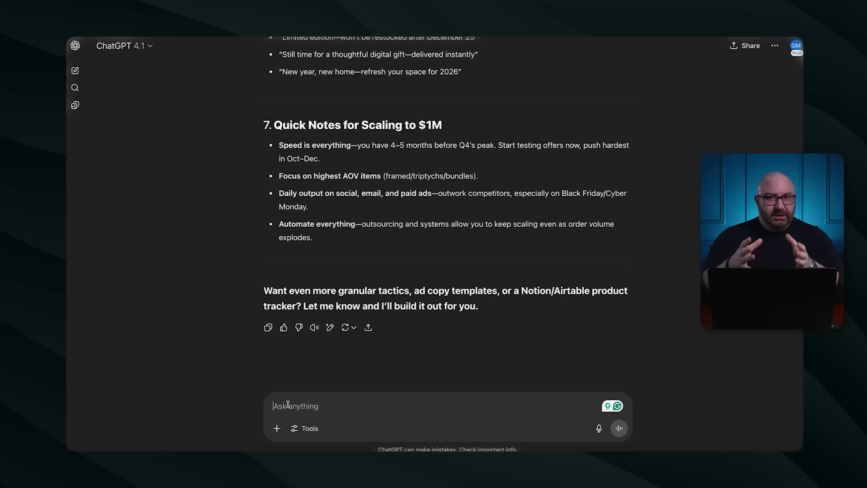
# Step: Send the prompt for three ad scripts with emotional, logical and scarcity angles
pyautogui.write('Write a Facebook or Instagram ad script that opens with a painful problem, introduces my product as the solution, includes a testimonial, and ends with urgency + a strong CTA. Hook should focus on wasting time or money. Keep it clear and direct. Write three unique ad angles for the same product—emotional, logical, and scarcity-based.')
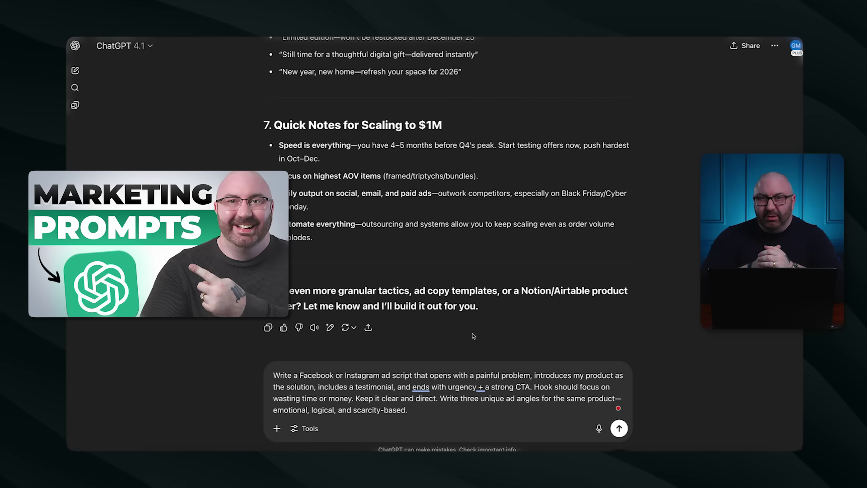
pyautogui.press('Return')
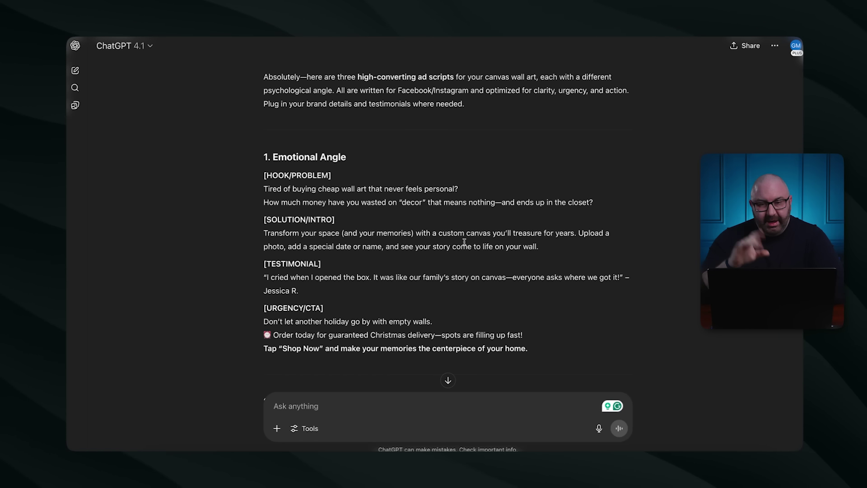
pyautogui.scroll(-1, 465, 242)
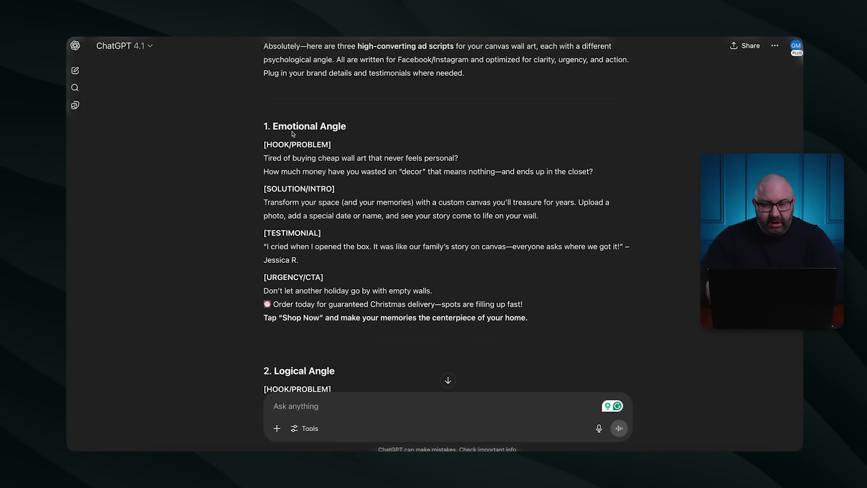
pyautogui.scroll(-5, 336, 223)
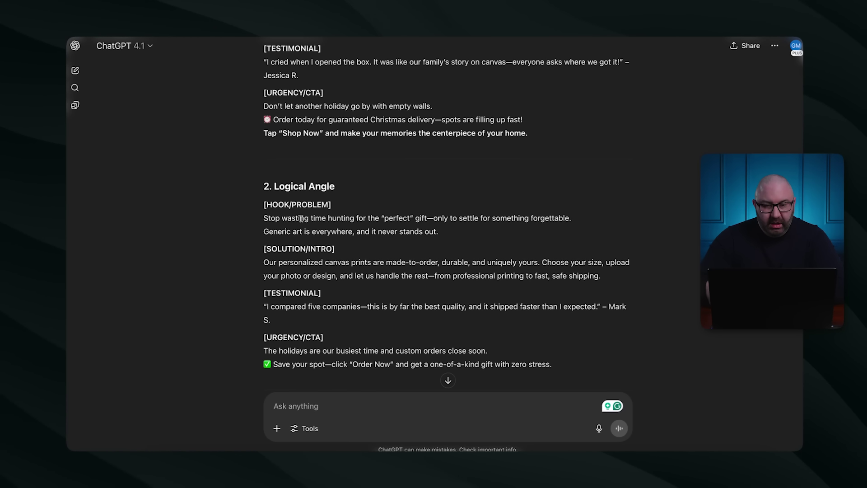
pyautogui.scroll(-4, 333, 324)
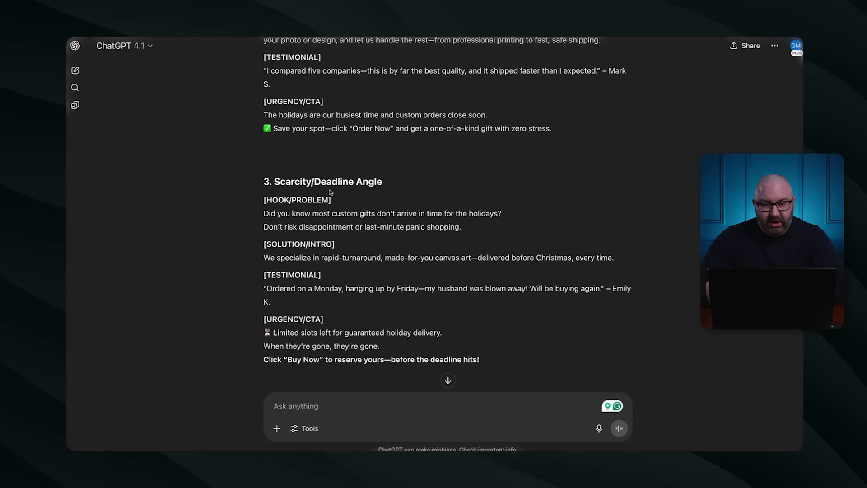
pyautogui.scroll(-3, 319, 200)
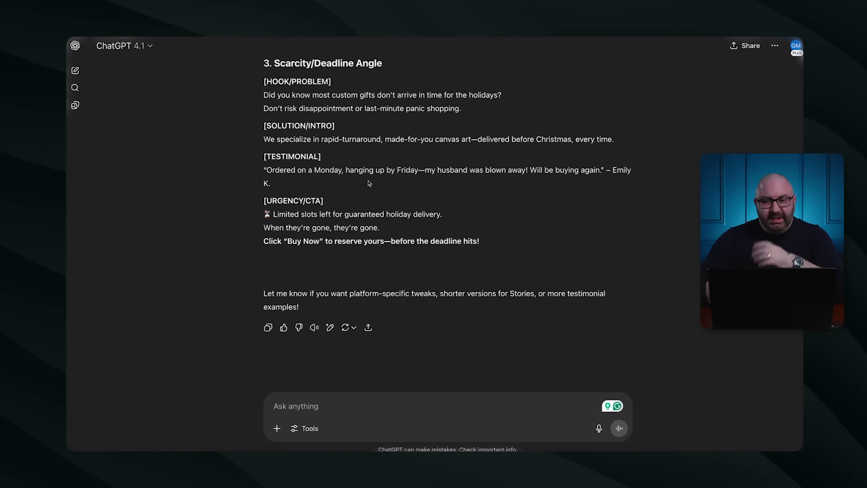
pyautogui.scroll(8, 367, 276)
pyautogui.scroll(3, 356, 186)
pyautogui.scroll(-15, 357, 190)
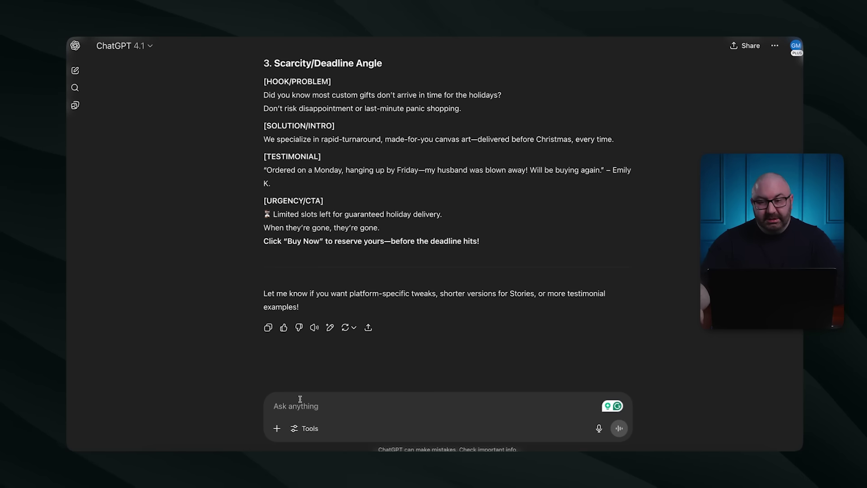
# Step: Paste in the wall art launch-email prompt asking for three subject lines and body copy
pyautogui.press('super+v')
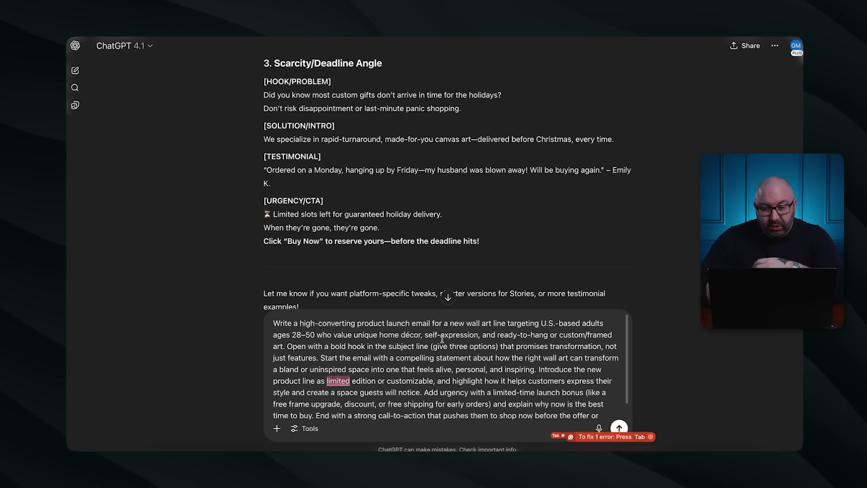
pyautogui.scroll(-1, 551, 342)
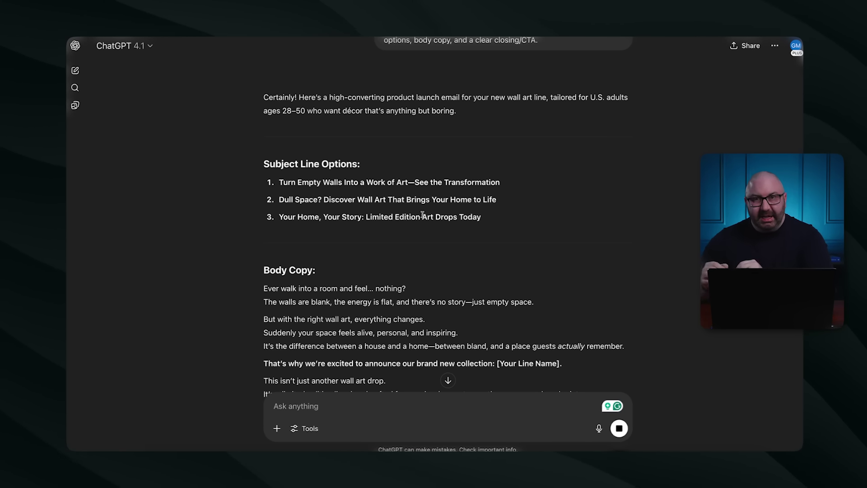
pyautogui.scroll(-3, 328, 171)
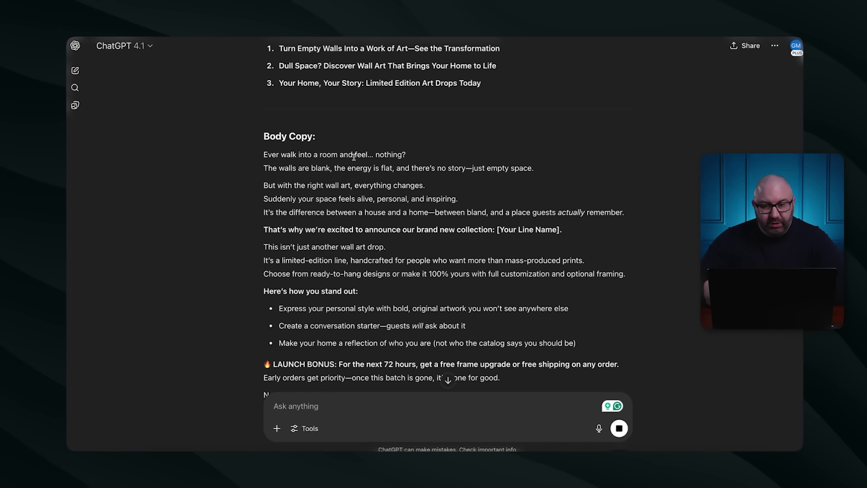
pyautogui.scroll(-5, 336, 171)
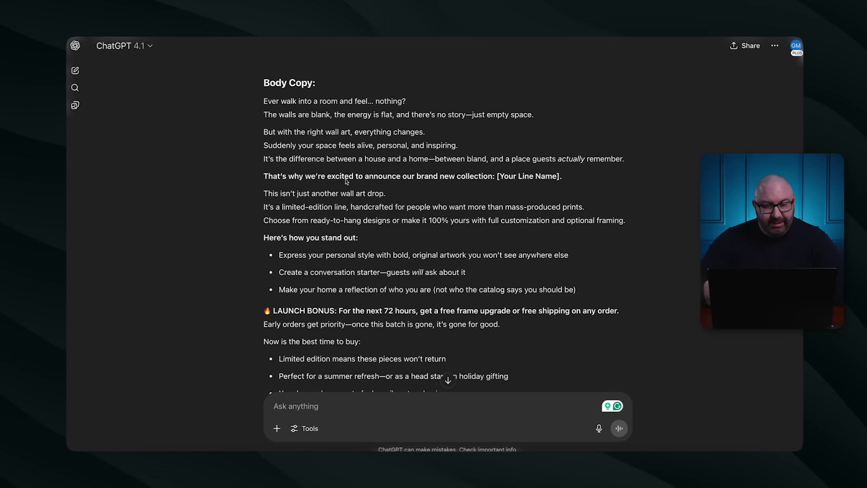
pyautogui.scroll(-4, 346, 181)
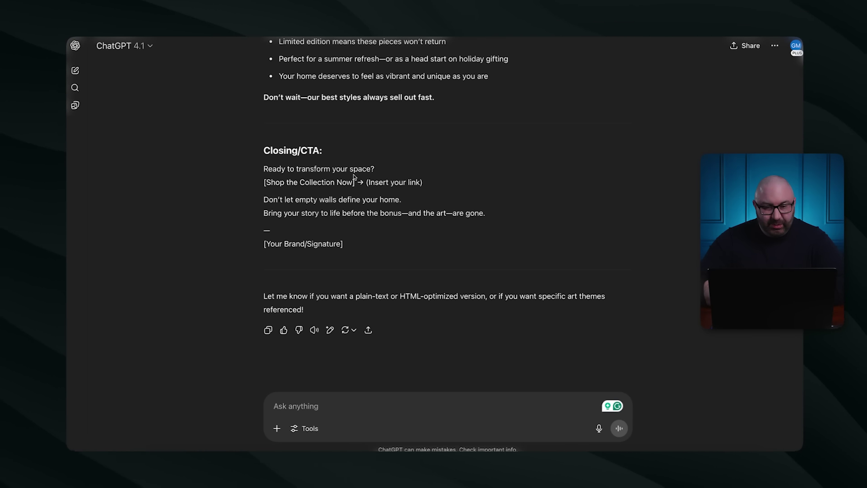
pyautogui.scroll(7, 375, 196)
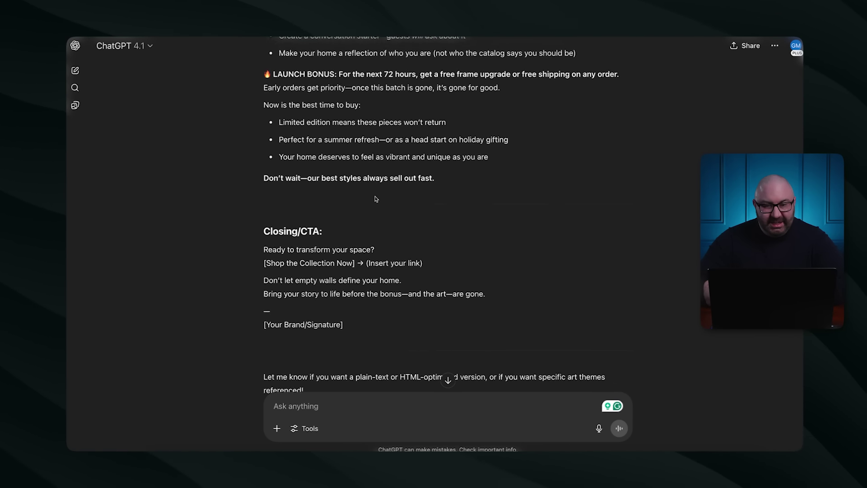
pyautogui.scroll(-7, 356, 174)
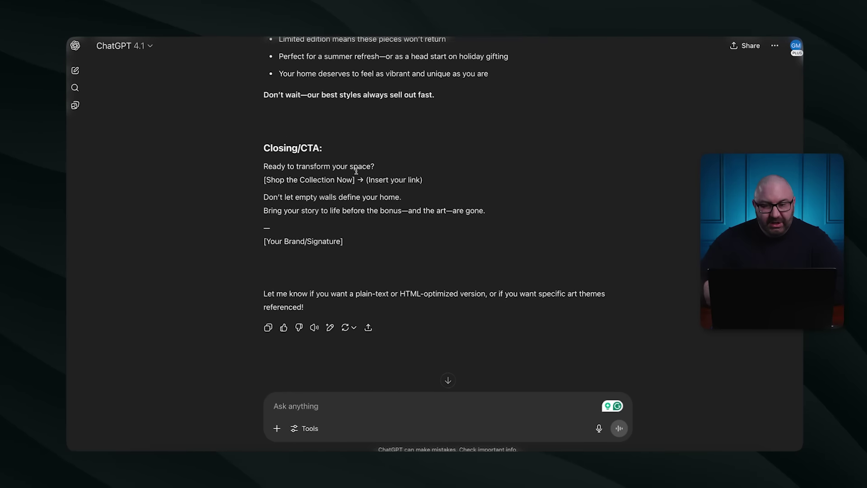
pyautogui.scroll(9, 357, 174)
pyautogui.scroll(-6, 357, 173)
pyautogui.scroll(-2, 357, 174)
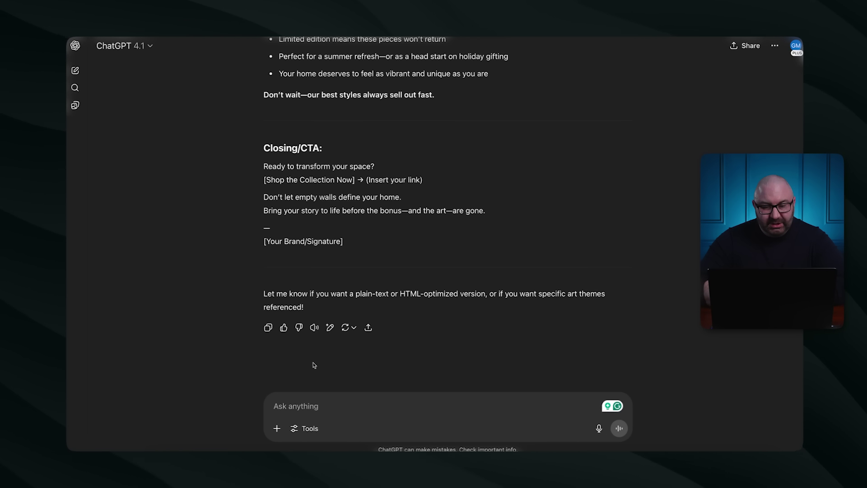
# Step: Ask for subtle, non-pushy CTAs at the beginning, middle and end of the email body
pyautogui.click(302, 408)
pyautogui.write('Add')
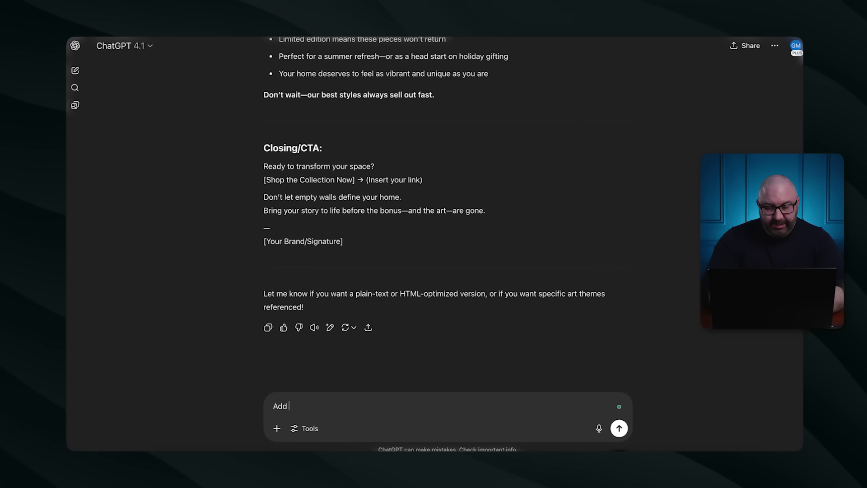
pyautogui.write(' a few CTA')
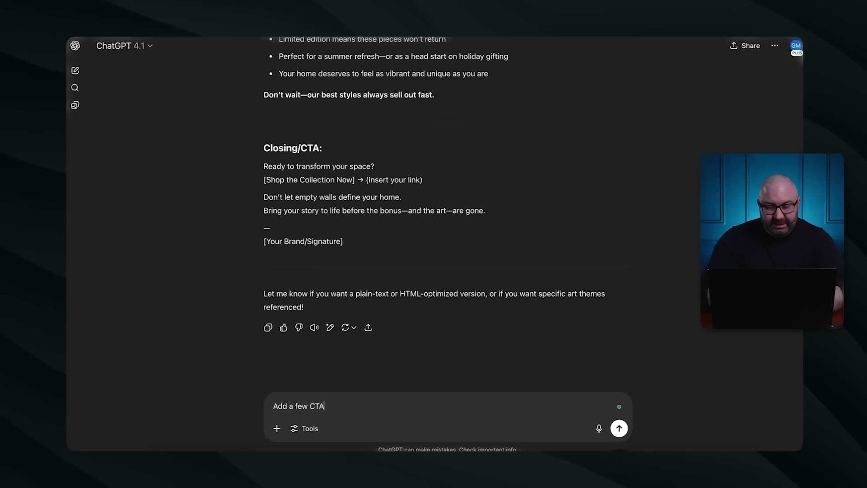
pyautogui.write("'s inside the bo")
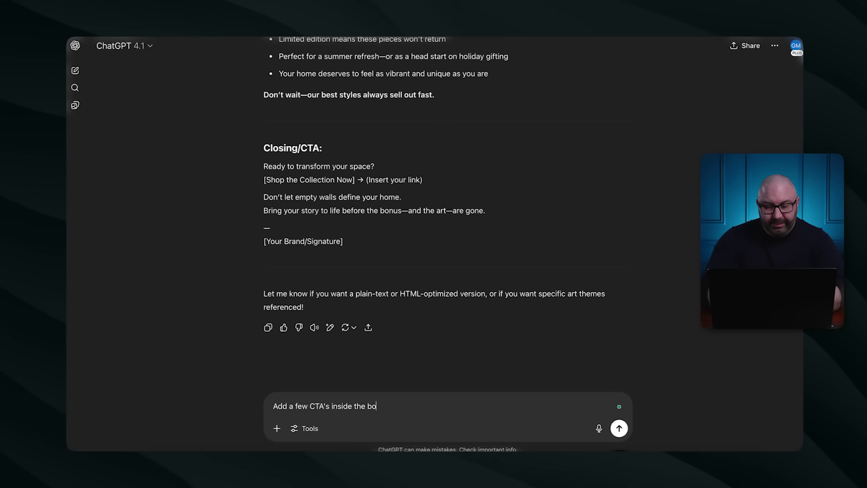
pyautogui.write('dy. I want one int ')
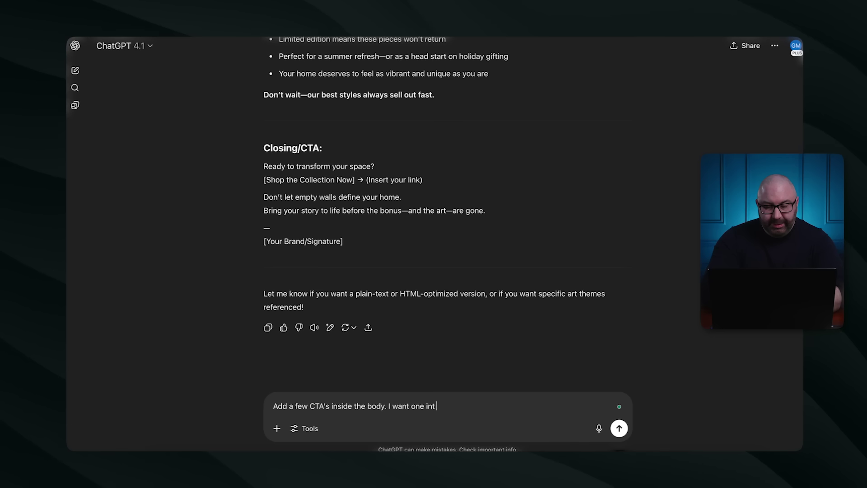
pyautogui.write('he beginning, as ')
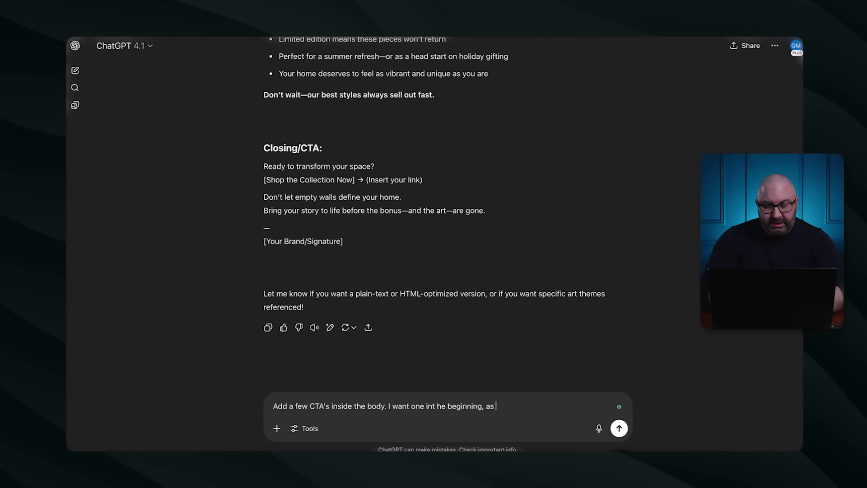
pyautogui.write('well as the middle ')
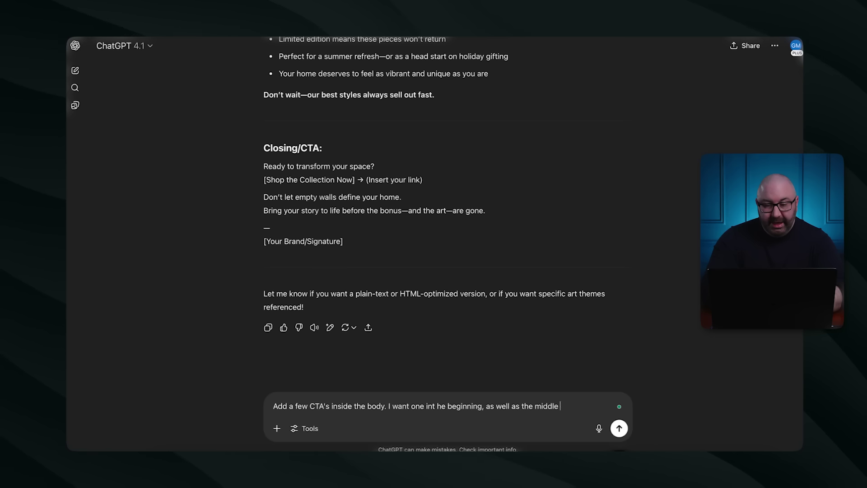
pyautogui.write('and the end. I wan')
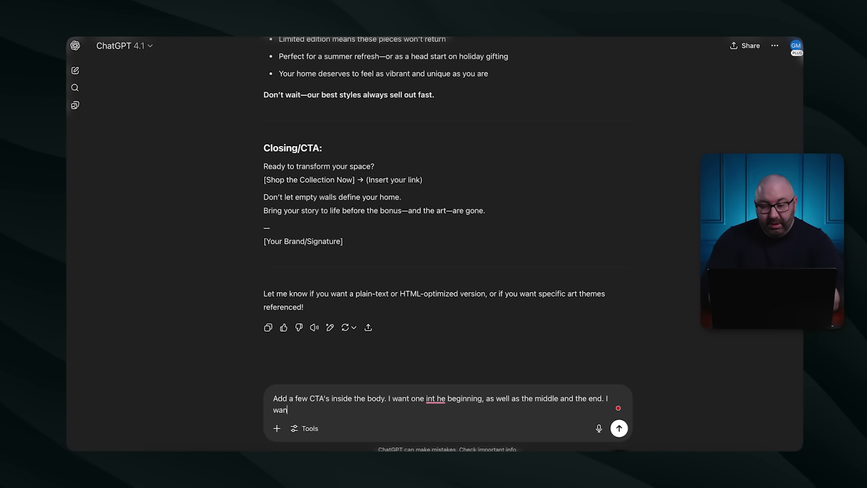
pyautogui.write('t the CTA ')
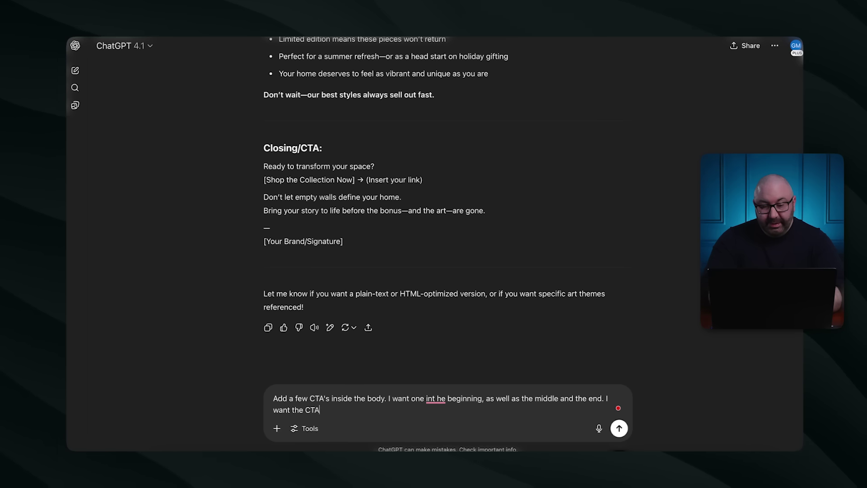
pyautogui.write('to go ')
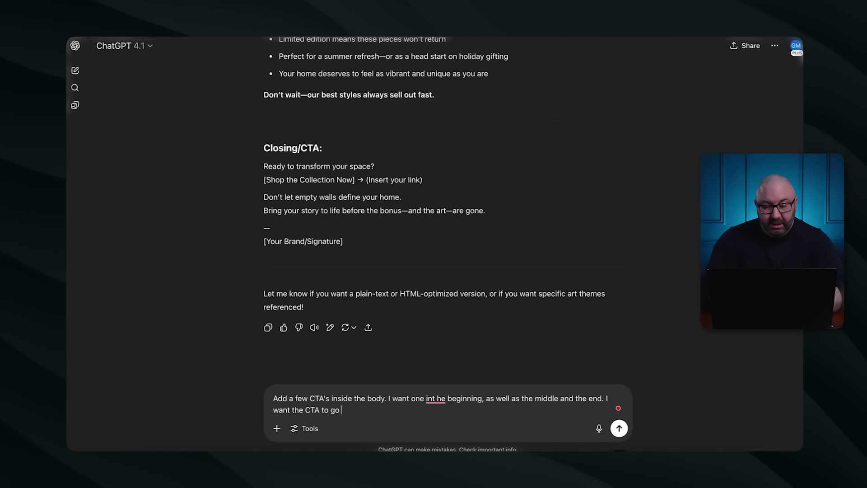
pyautogui.write('unnottice')
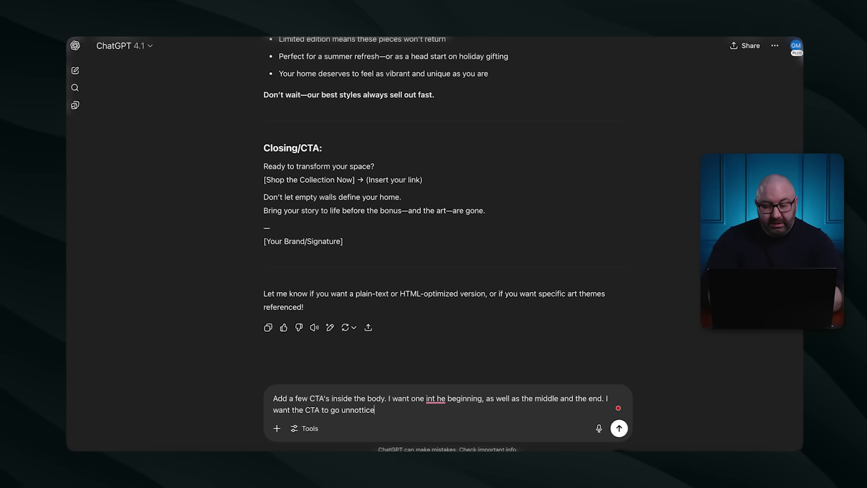
pyautogui.write('d, and not fee')
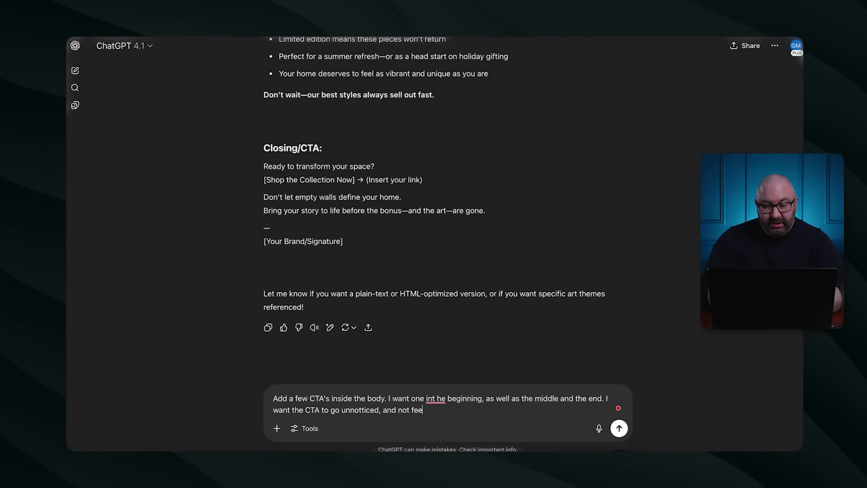
pyautogui.write('l gim')
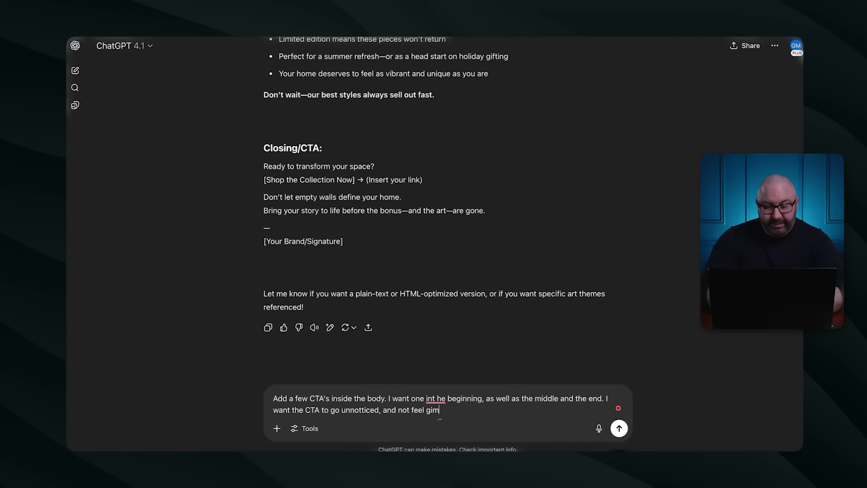
pyautogui.write('micky or push')
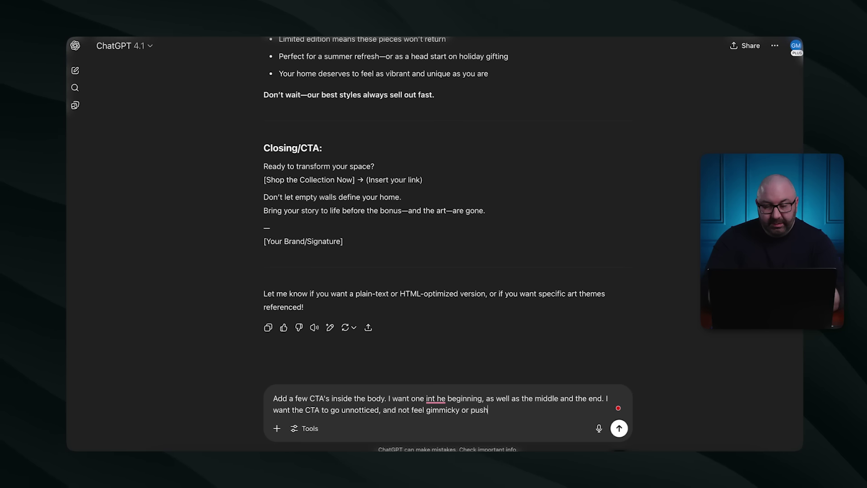
pyautogui.write('y. They')
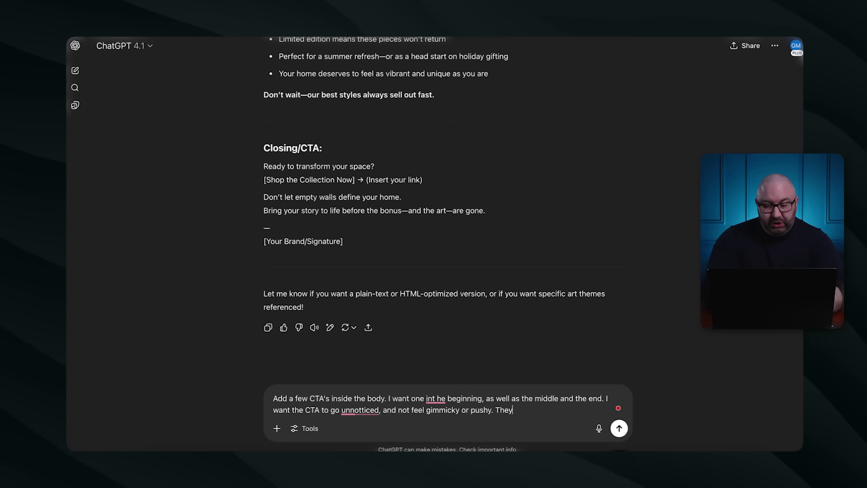
pyautogui.write(' should gravit')
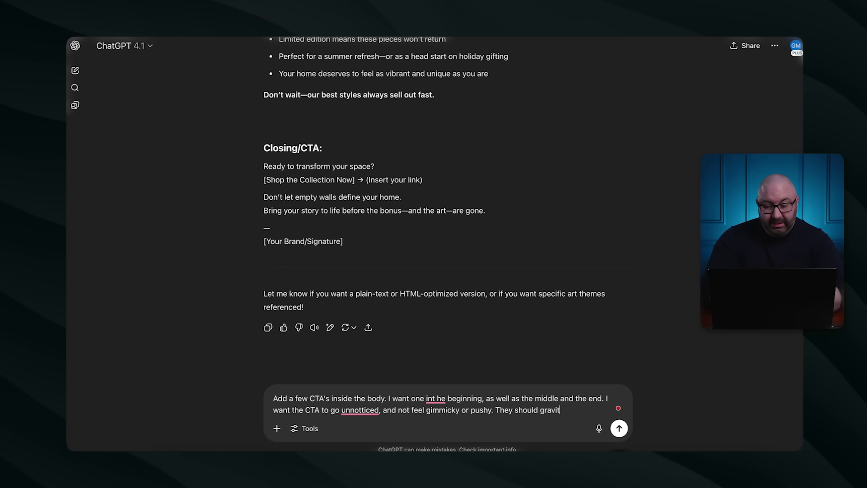
pyautogui.write('ate to ti')
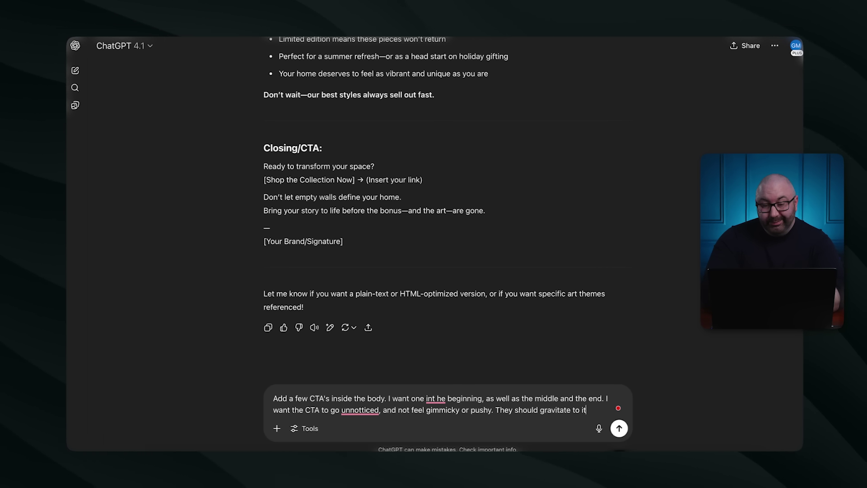
pyautogui.write('.')
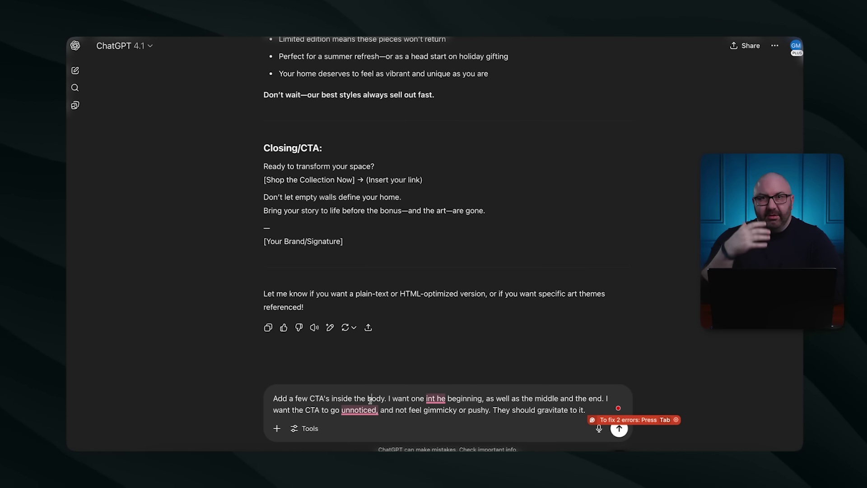
pyautogui.press('Return')
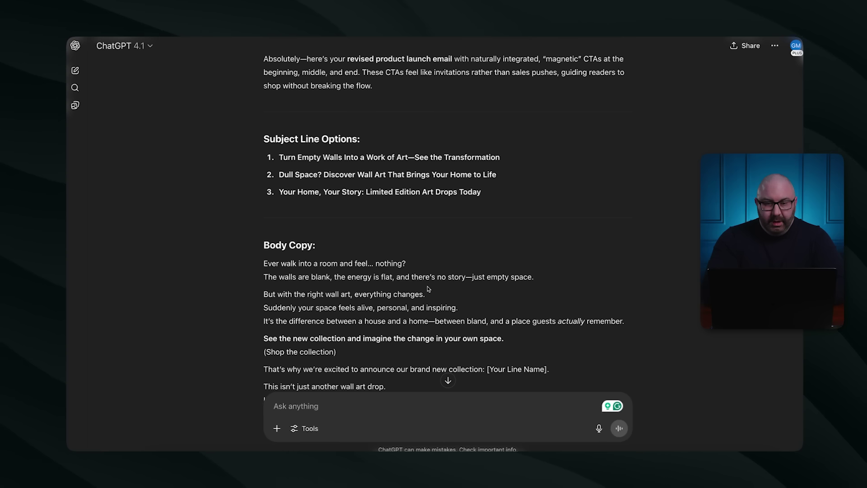
# Step: Read the revised email down to its 'Find your favorite before someone else does' closing and signature
pyautogui.scroll(-5, 433, 253)
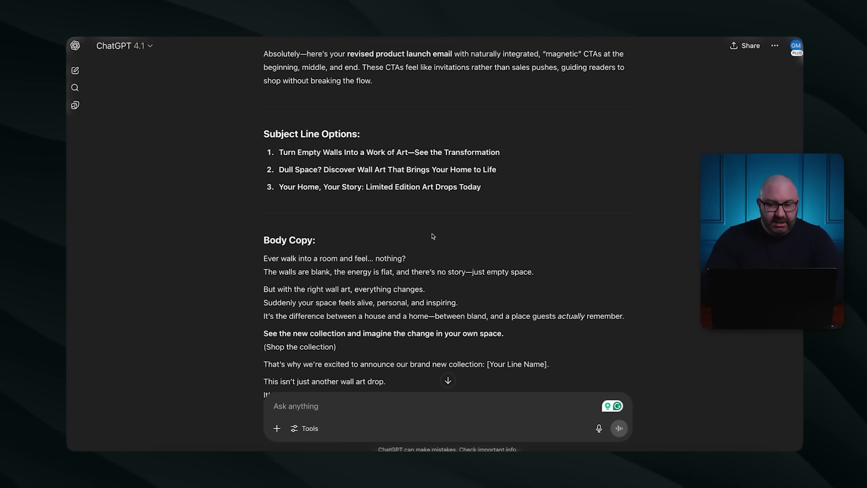
pyautogui.scroll(-1, 404, 220)
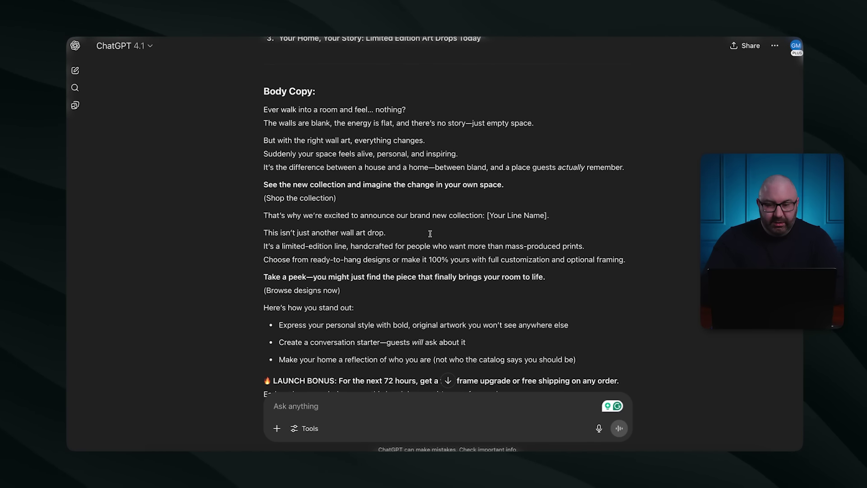
pyautogui.moveTo(549, 209); pyautogui.dragTo(491, 206)
pyautogui.click(491, 205)
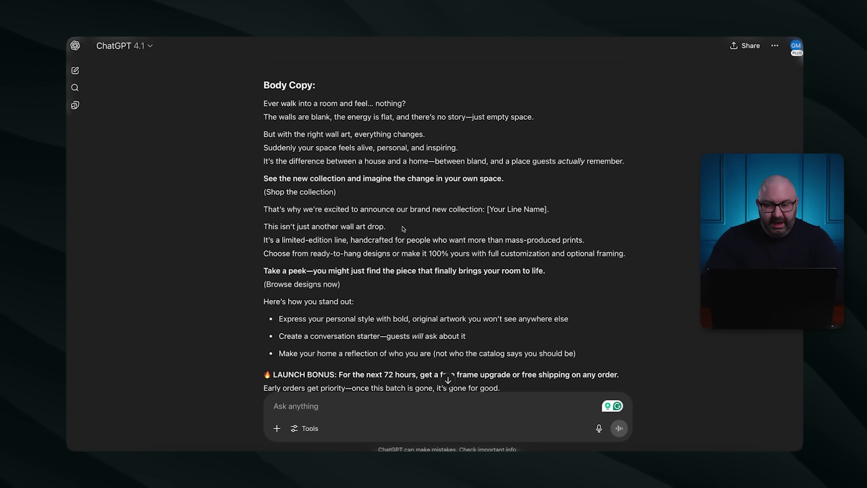
pyautogui.scroll(-3, 416, 258)
pyautogui.scroll(-5, 416, 258)
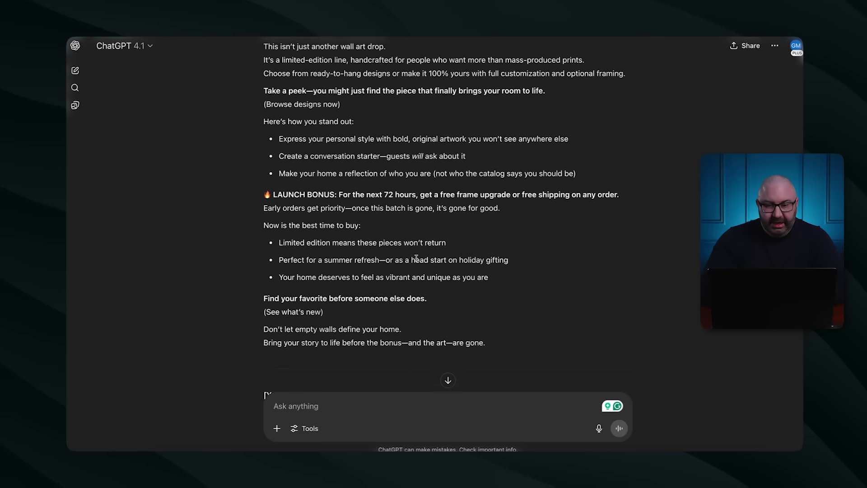
pyautogui.moveTo(350, 332); pyautogui.dragTo(252, 331)
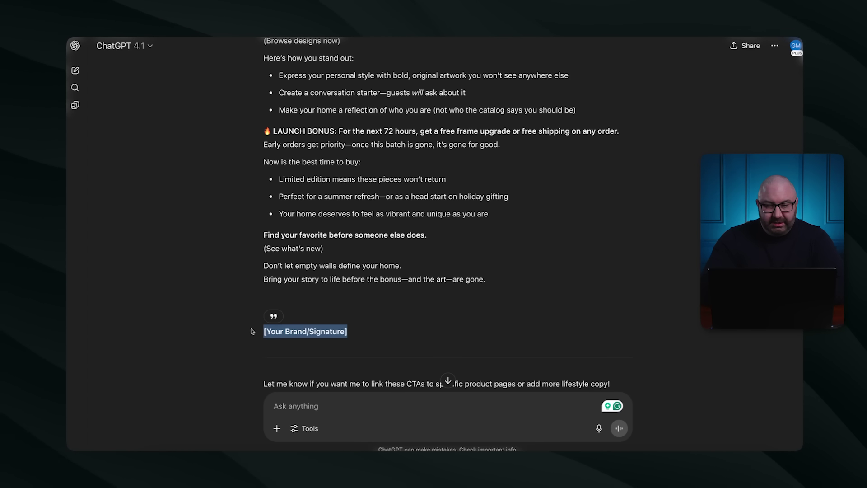
pyautogui.click(252, 331)
pyautogui.scroll(1, 317, 289)
pyautogui.scroll(-4, 353, 245)
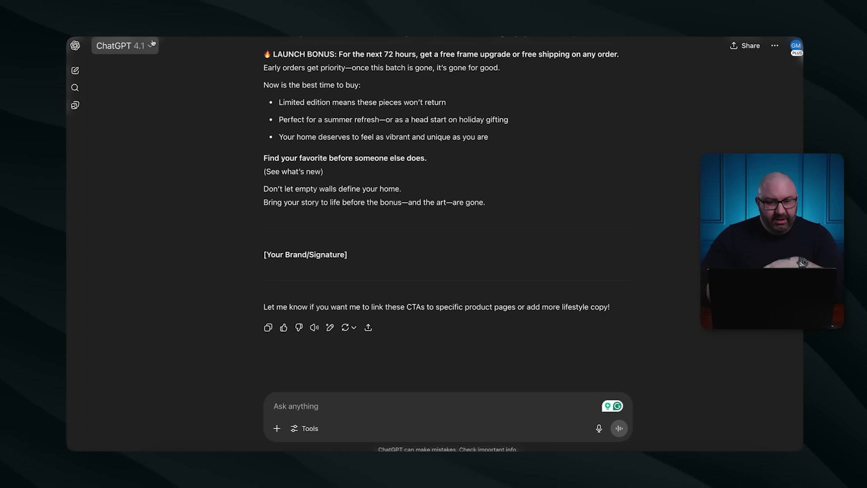
# Step: Start a new chat on GPT-4o with the family photo attached
pyautogui.click(75, 71)
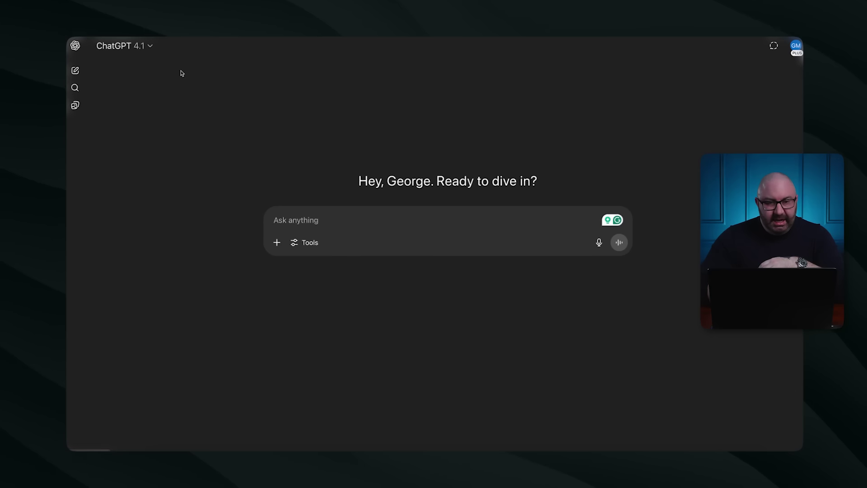
pyautogui.click(147, 46)
pyautogui.click(158, 83)
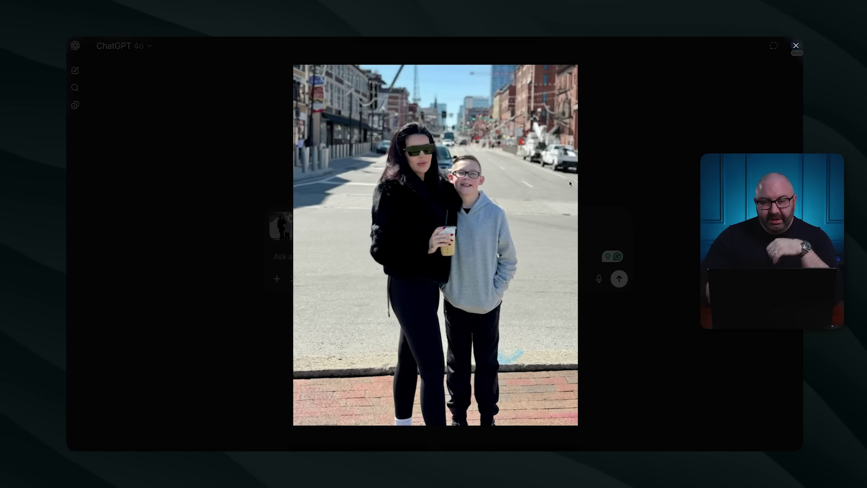
pyautogui.click(796, 45)
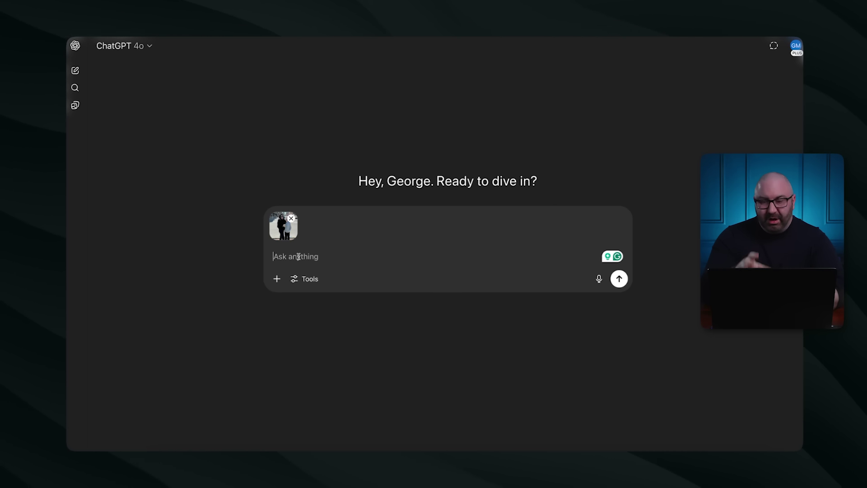
# Step: Ask for the family picture to be made into a GTA 5 style cartoon image
pyautogui.write('Make ')
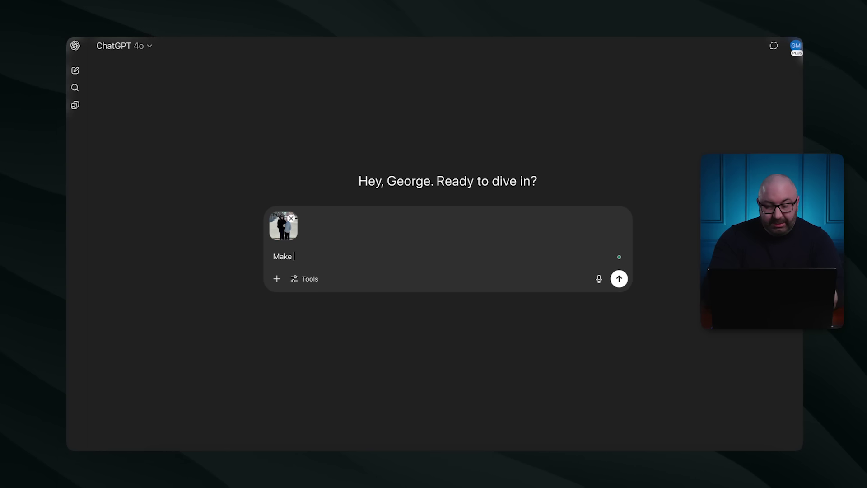
pyautogui.write('this picture of my fami')
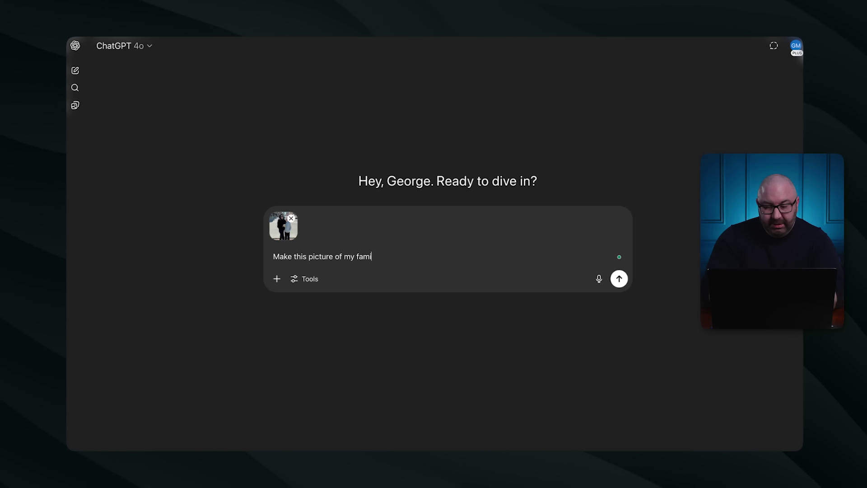
pyautogui.write('ly into a car')
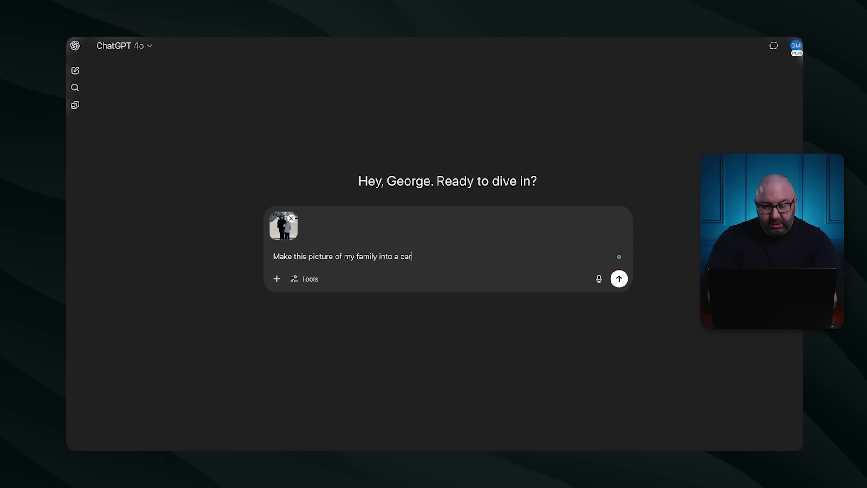
pyautogui.write('toon style image.')
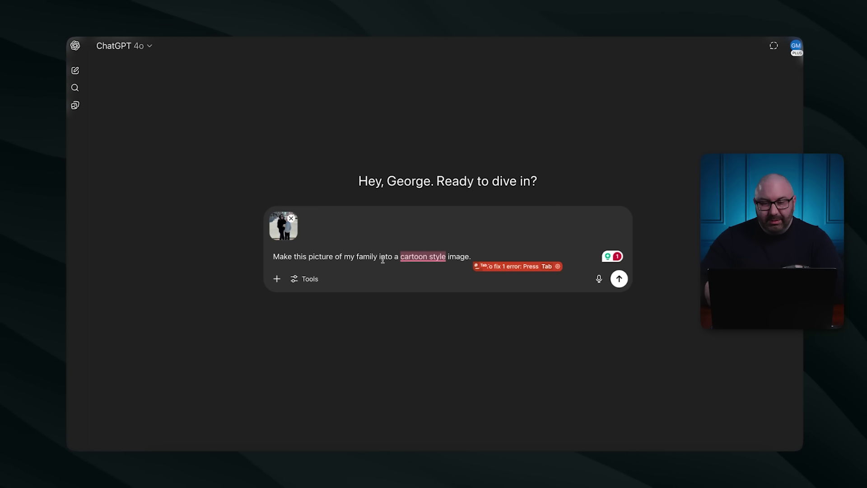
pyautogui.click(400, 256)
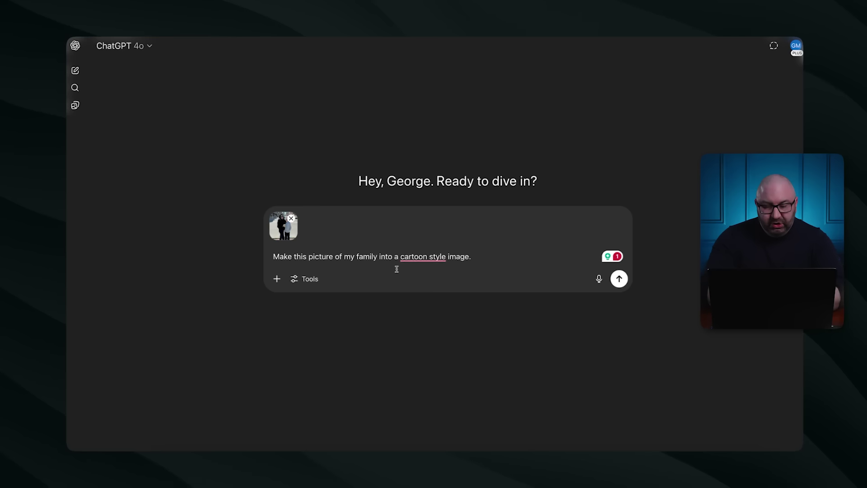
pyautogui.write('g')
pyautogui.press('BackSpace')
pyautogui.write('GTA 5')
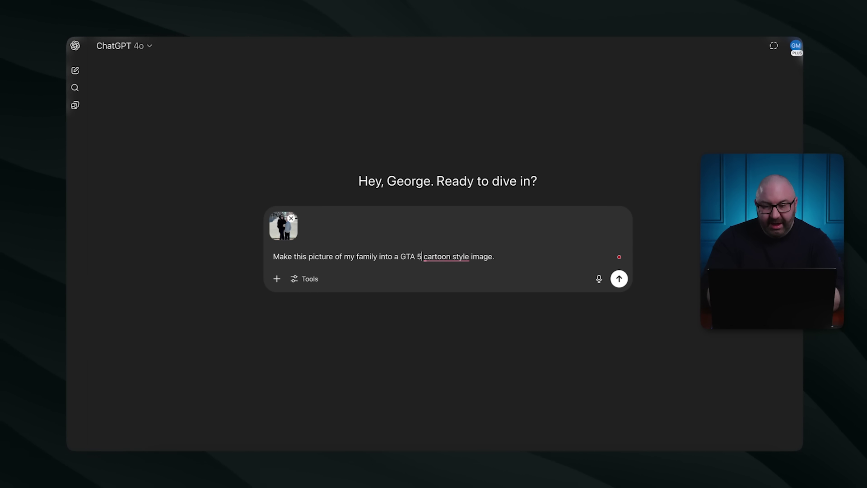
pyautogui.write(' style')
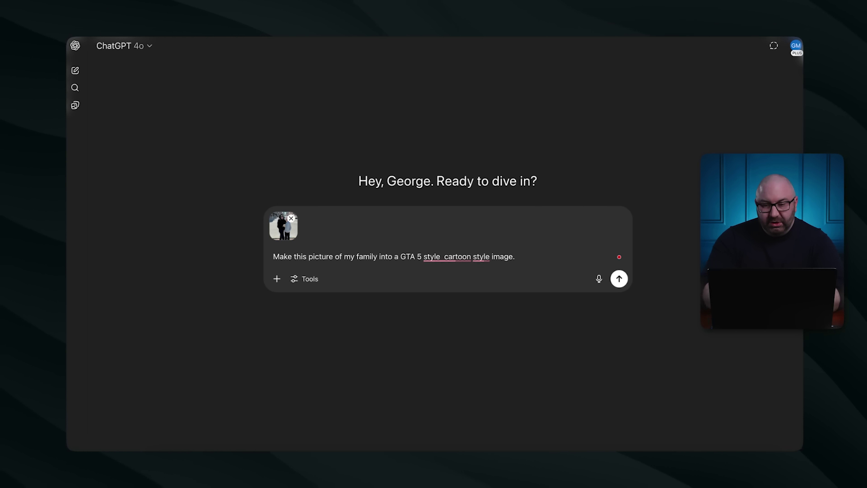
pyautogui.press('Return')
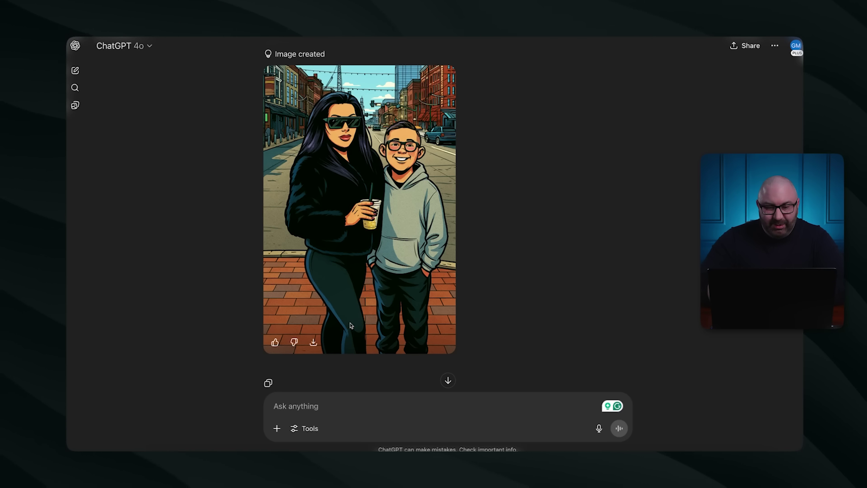
# Step: Download the generated cartoon family illustration as a PNG
pyautogui.click(313, 342)
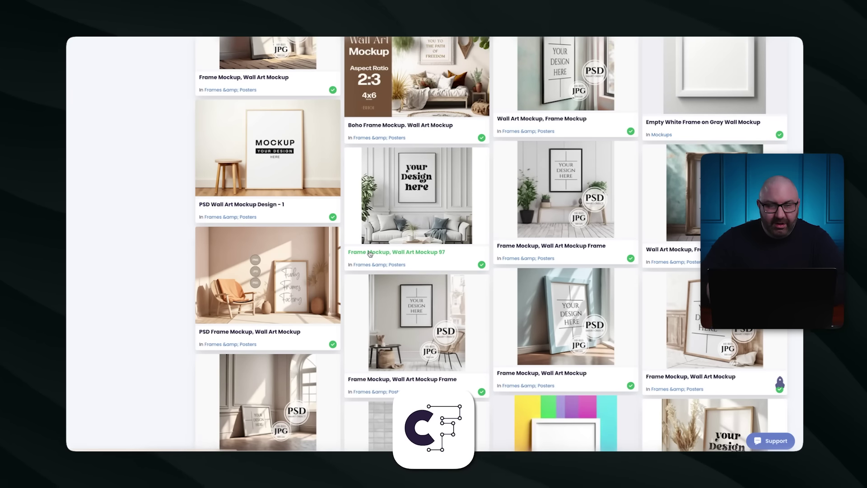
# Step: Open the 'Frame Mockup, Wall Art Mockup Frame' listing from the Creative Fabrica results
pyautogui.scroll(-3, 369, 254)
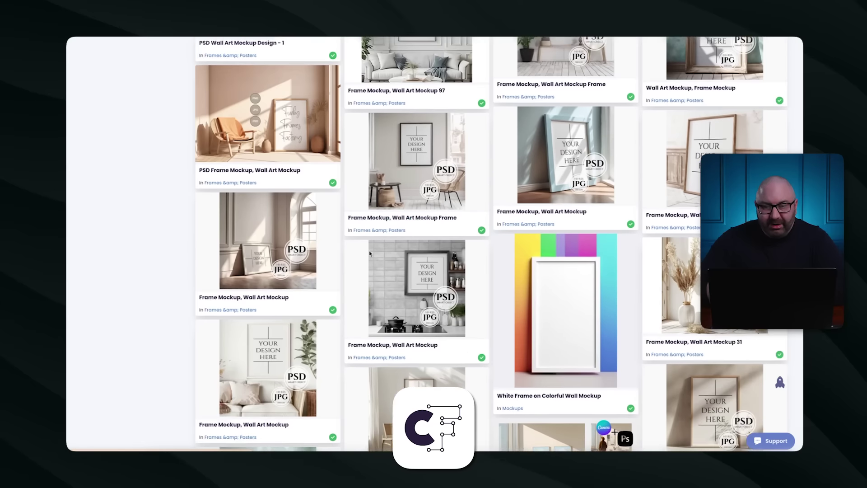
pyautogui.scroll(-1, 369, 254)
pyautogui.scroll(-4, 370, 254)
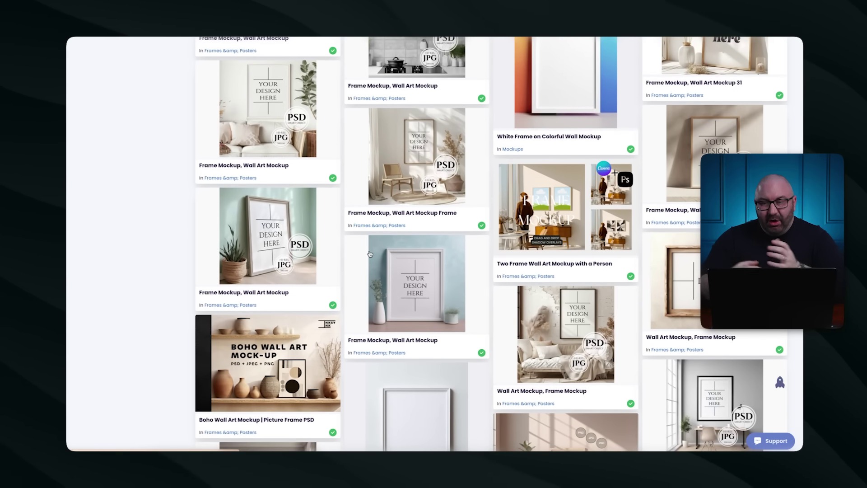
pyautogui.scroll(-4, 370, 253)
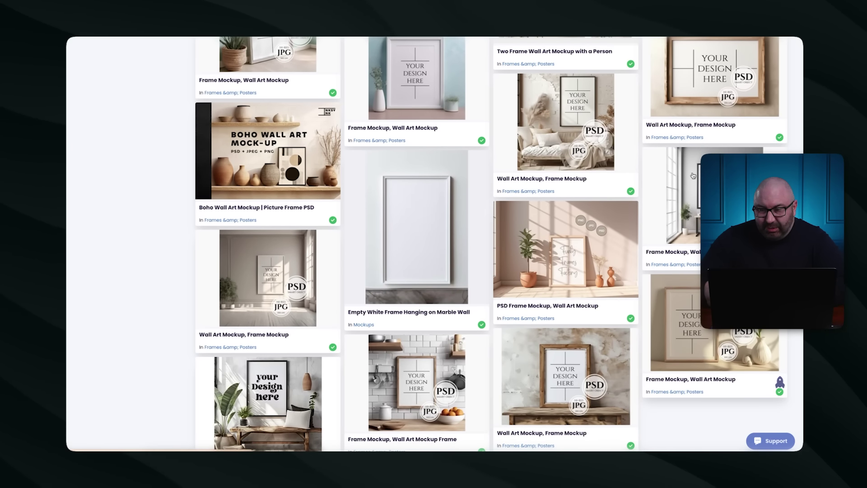
pyautogui.click(693, 176)
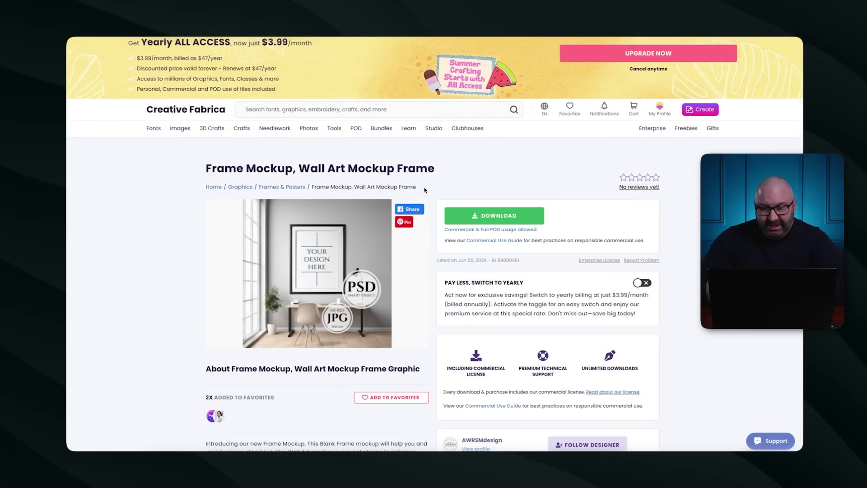
pyautogui.scroll(-1, 316, 292)
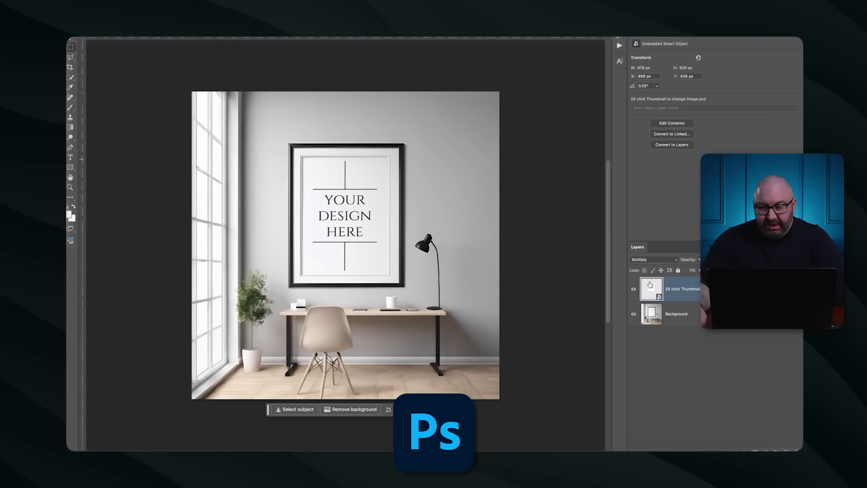
# Step: Paste the cartoon into the frame's smart object, save it, and marquee-select the framed print
pyautogui.doubleClick(651, 287)
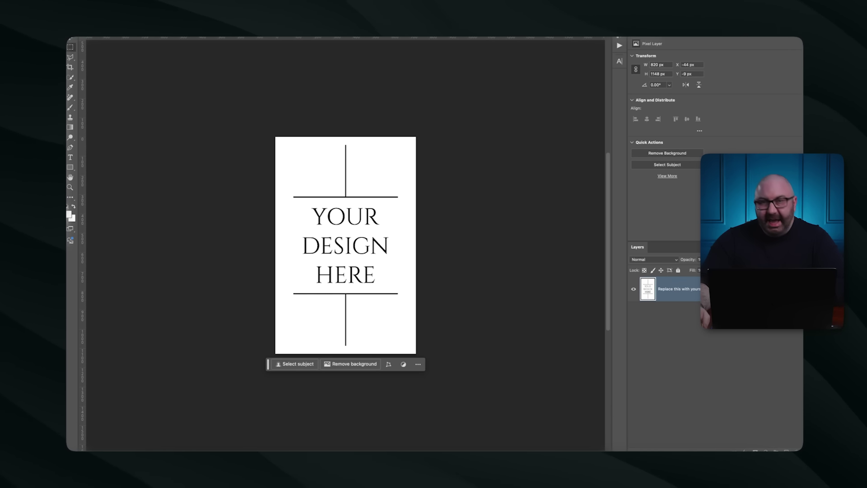
pyautogui.press('super+v')
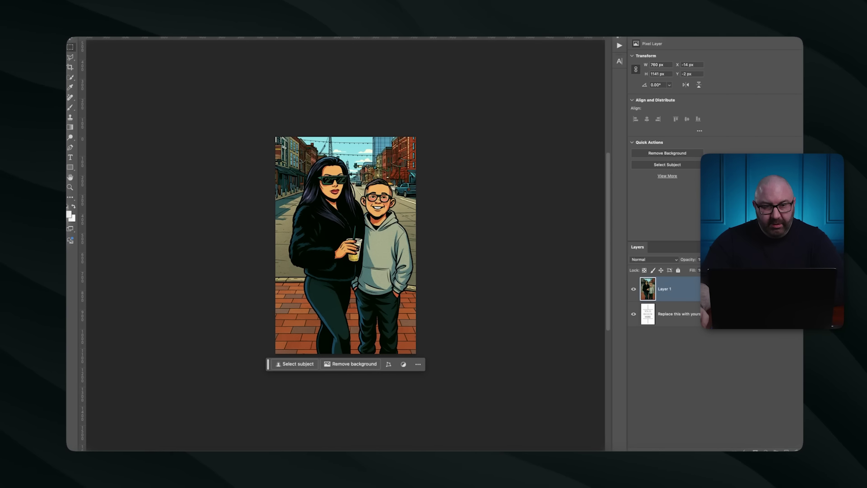
pyautogui.click(169, 72)
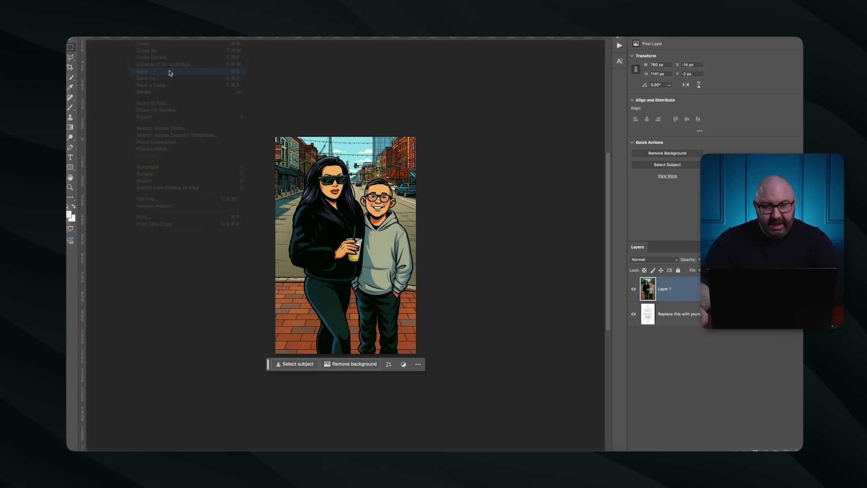
pyautogui.press('super+w')
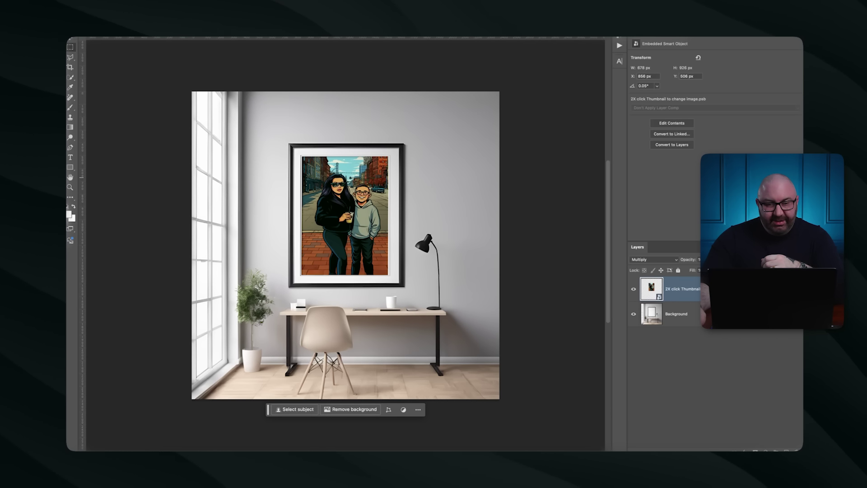
pyautogui.moveTo(231, 128); pyautogui.dragTo(478, 349)
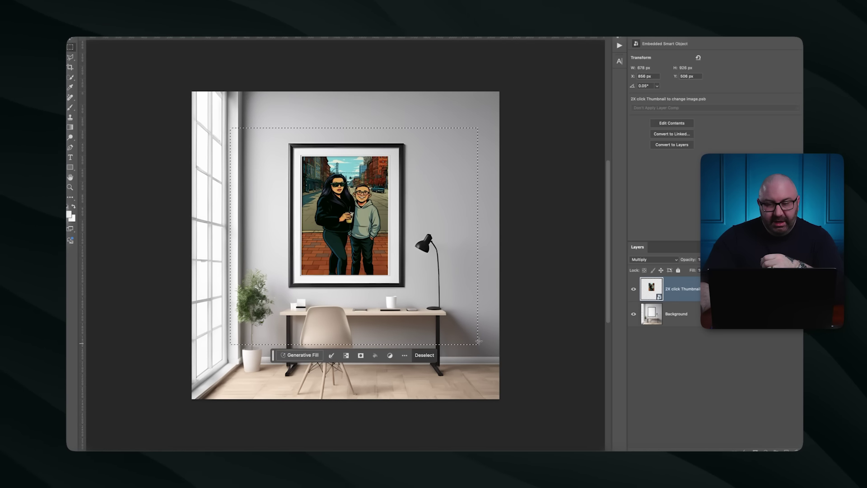
pyautogui.click(243, 122)
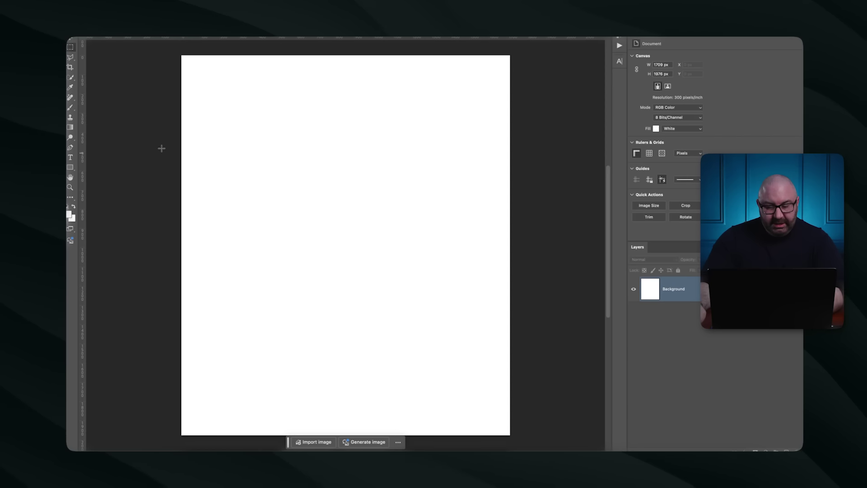
# Step: Paste the room mockup into Photoshop, then start designing Printify's Matte Canvas, Framed (Multi-color)
pyautogui.press('super+v')
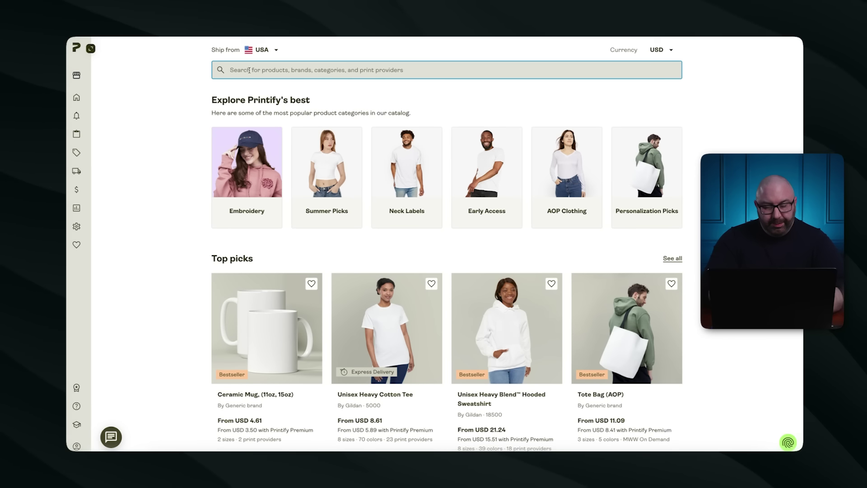
pyautogui.write('canvas')
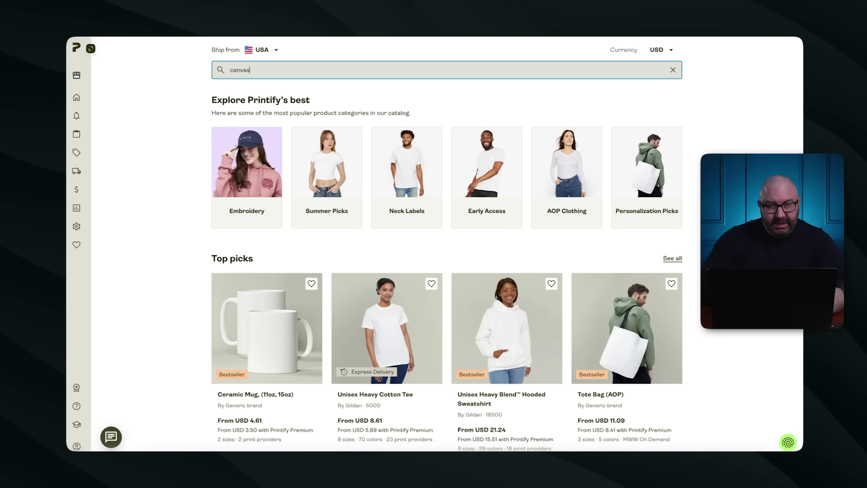
pyautogui.press('Return')
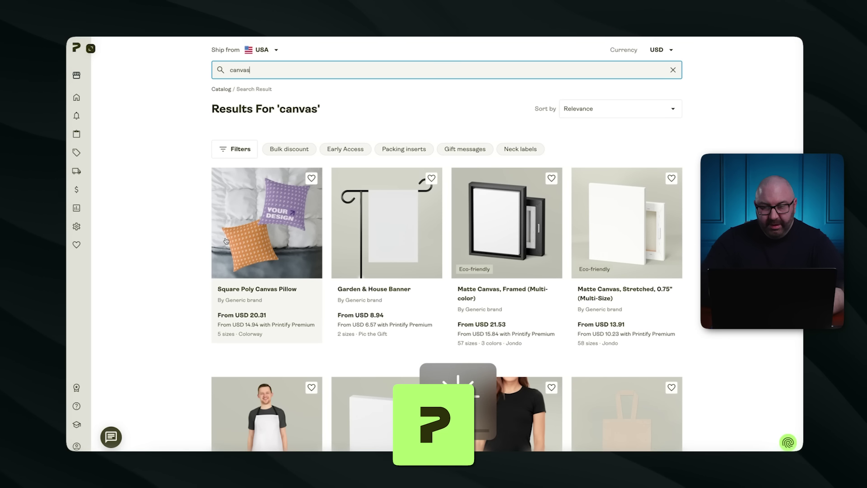
pyautogui.click(506, 221)
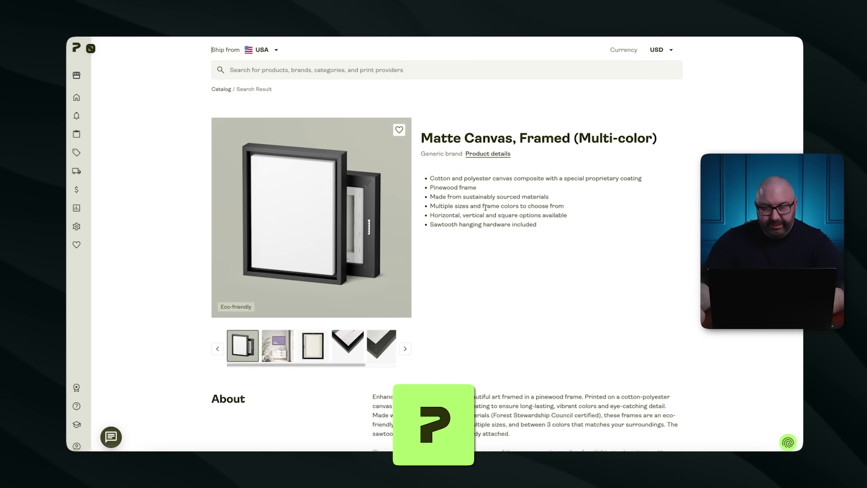
pyautogui.scroll(-2, 649, 321)
pyautogui.click(649, 360)
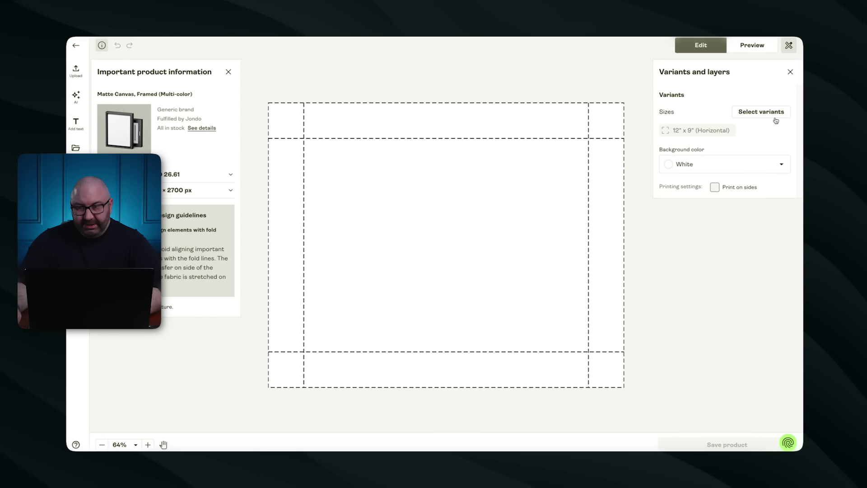
# Step: Select the 16" x 24" (Vertical) canvas size and upload the family portrait artwork
pyautogui.click(761, 112)
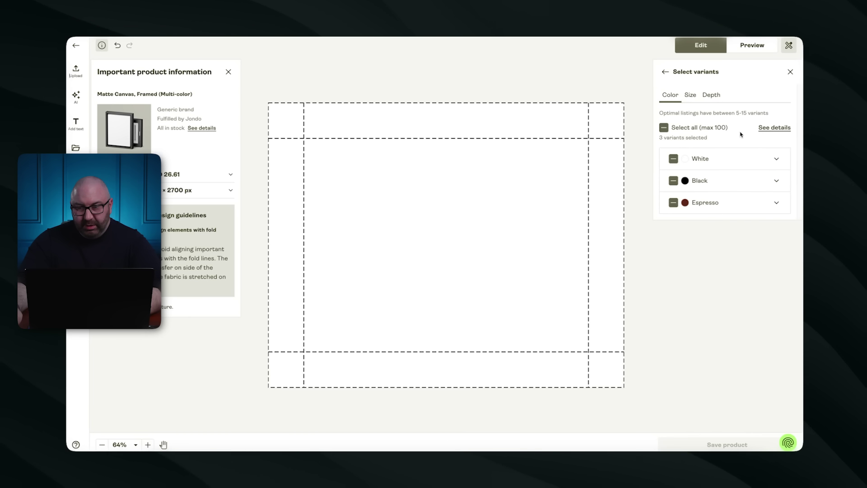
pyautogui.click(696, 96)
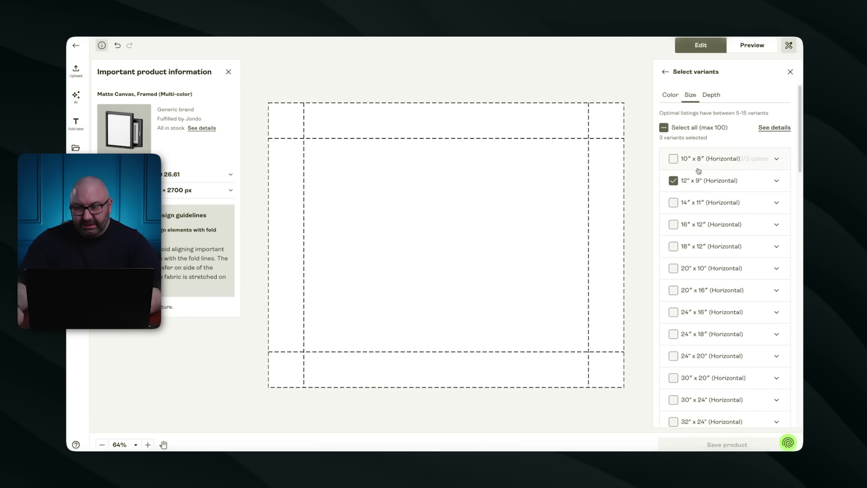
pyautogui.scroll(-2, 659, 290)
pyautogui.scroll(-3, 700, 341)
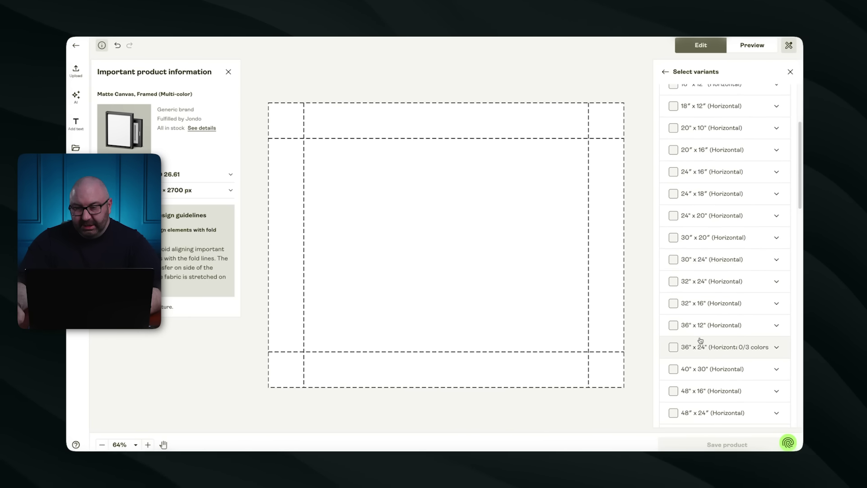
pyautogui.scroll(-10, 704, 320)
pyautogui.click(673, 354)
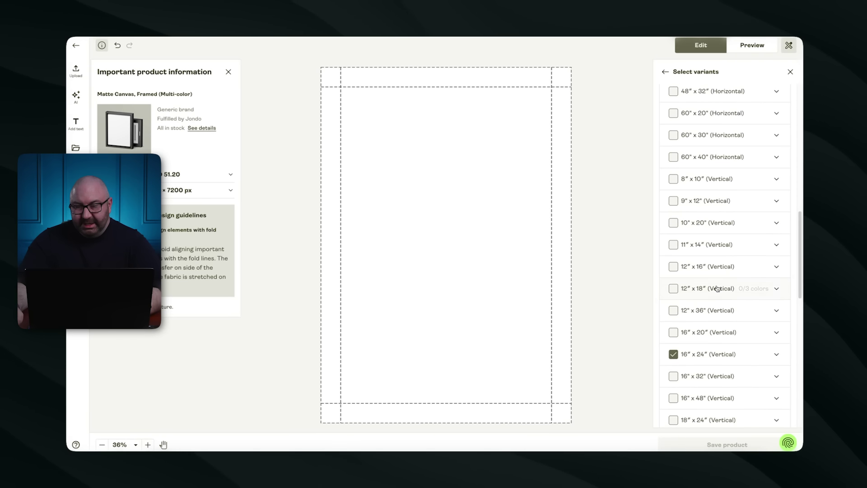
pyautogui.scroll(-6, 667, 248)
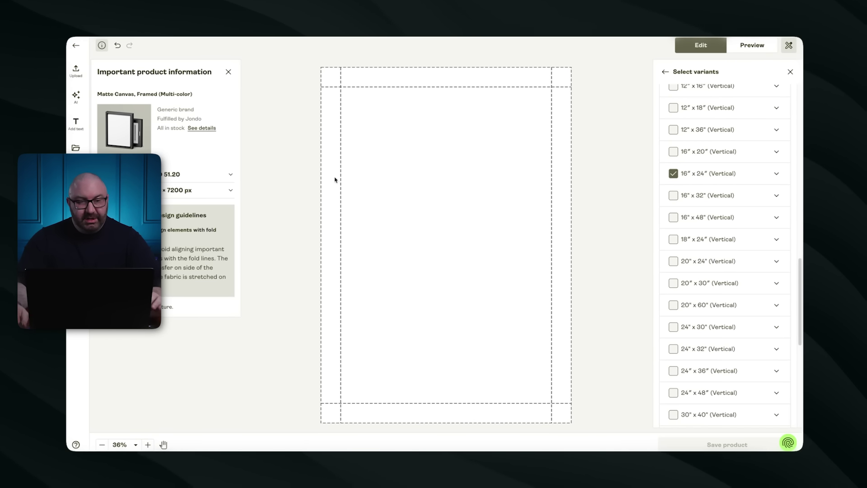
pyautogui.click(76, 70)
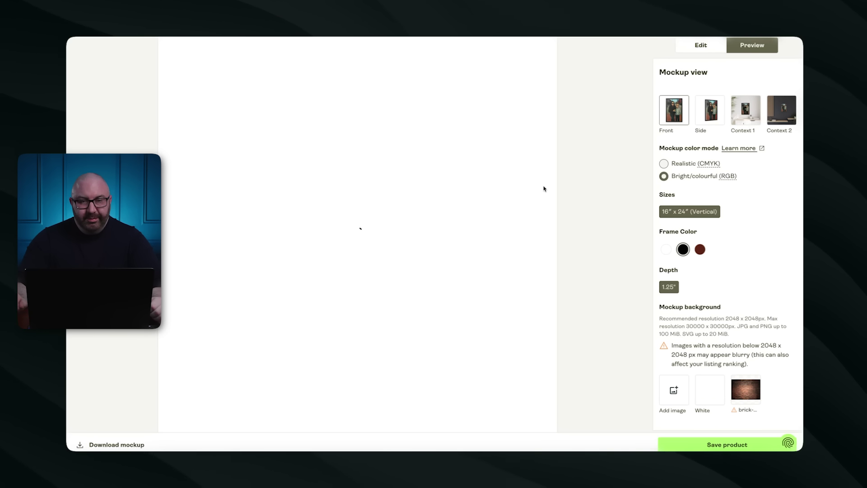
# Step: Check the Context 1 and Front mockups, then save the 12 chosen mockups
pyautogui.click(746, 112)
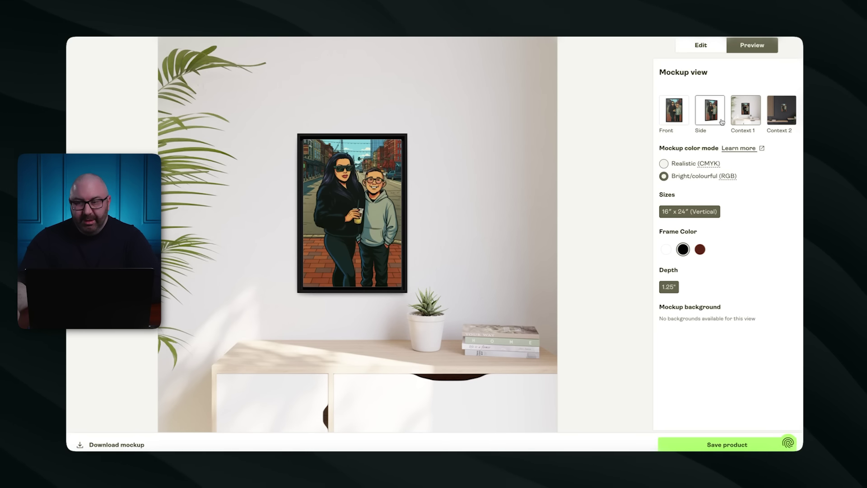
pyautogui.click(673, 110)
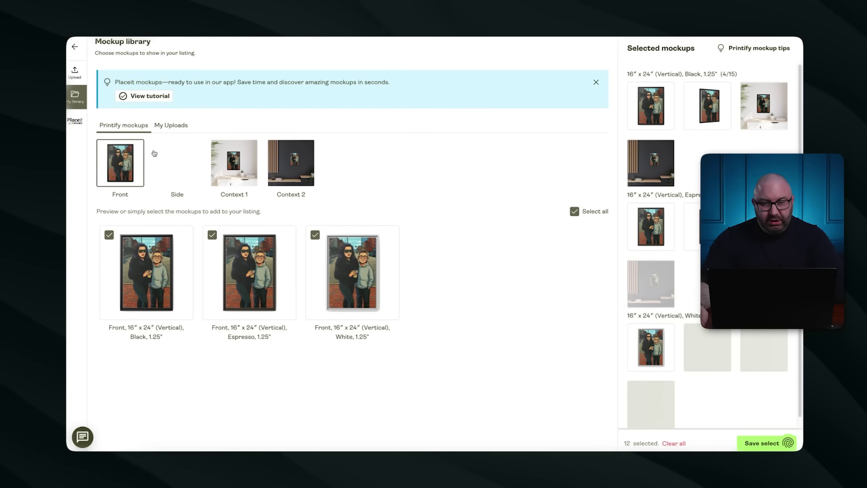
pyautogui.click(763, 443)
pyautogui.scroll(-3, 233, 204)
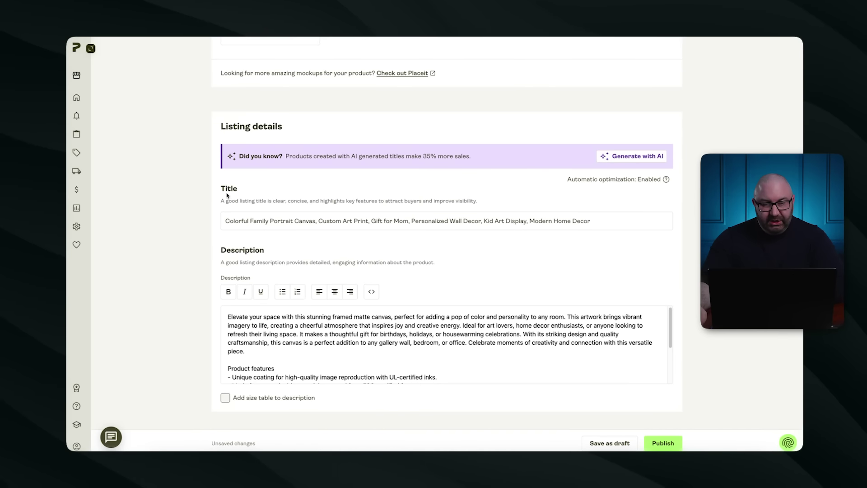
pyautogui.scroll(-2, 233, 204)
pyautogui.scroll(-2, 246, 316)
pyautogui.scroll(-5, 253, 300)
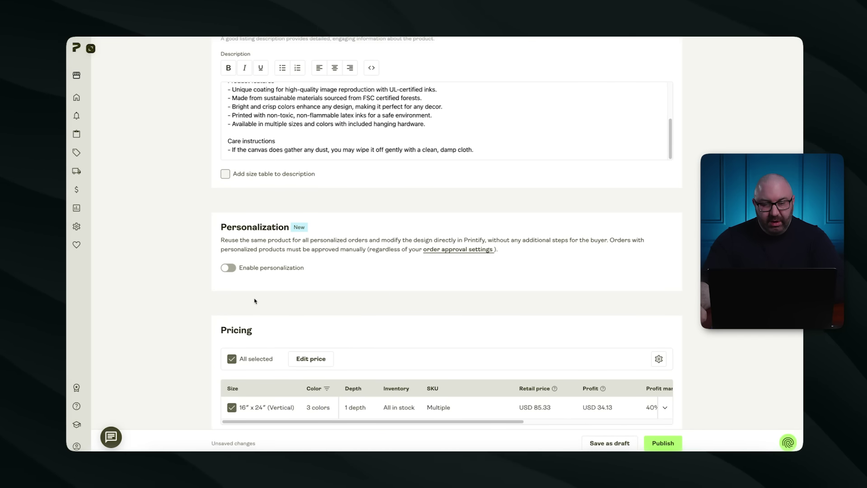
pyautogui.scroll(-3, 274, 333)
pyautogui.scroll(8, 216, 271)
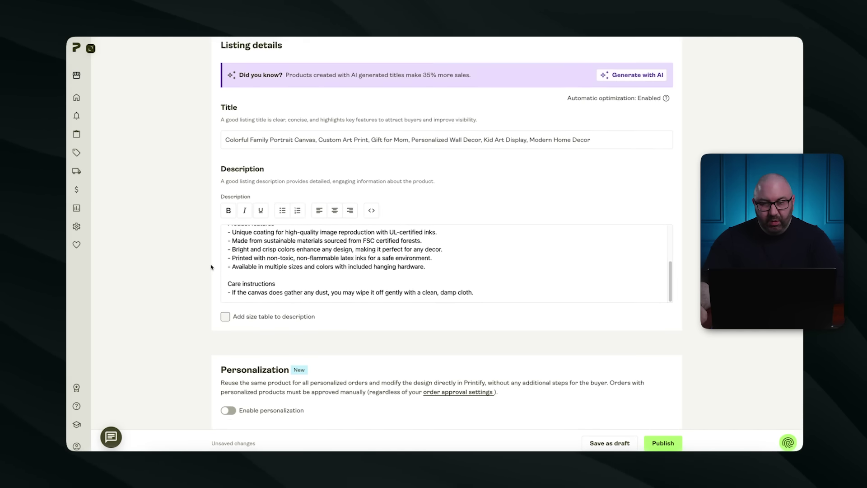
pyautogui.scroll(2, 231, 257)
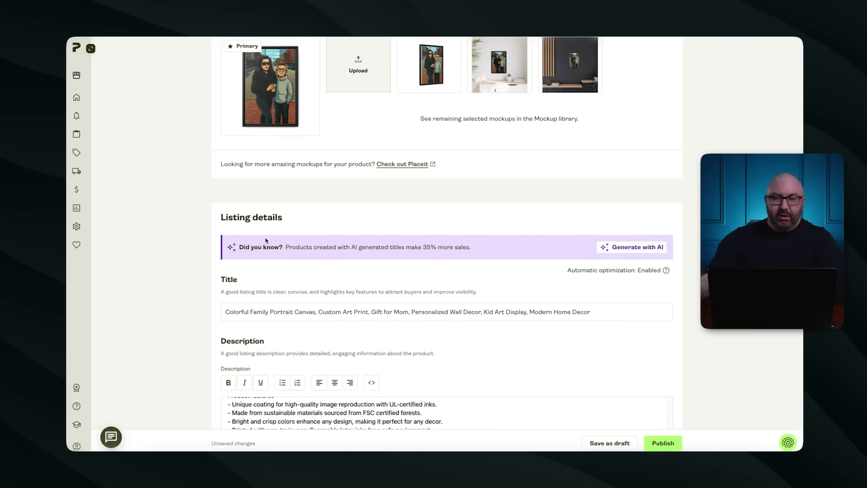
pyautogui.scroll(-2, 265, 329)
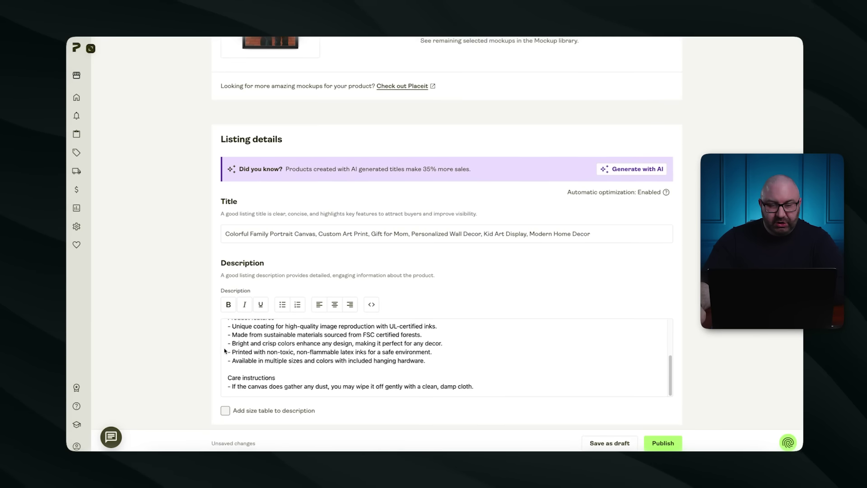
pyautogui.scroll(-4, 225, 350)
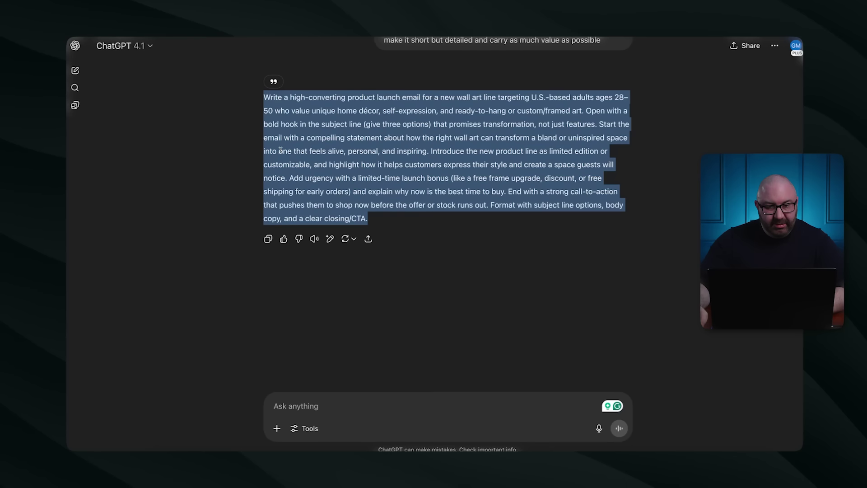
# Step: Start a new chat and attach the framed room mockup image
pyautogui.press('super+n')
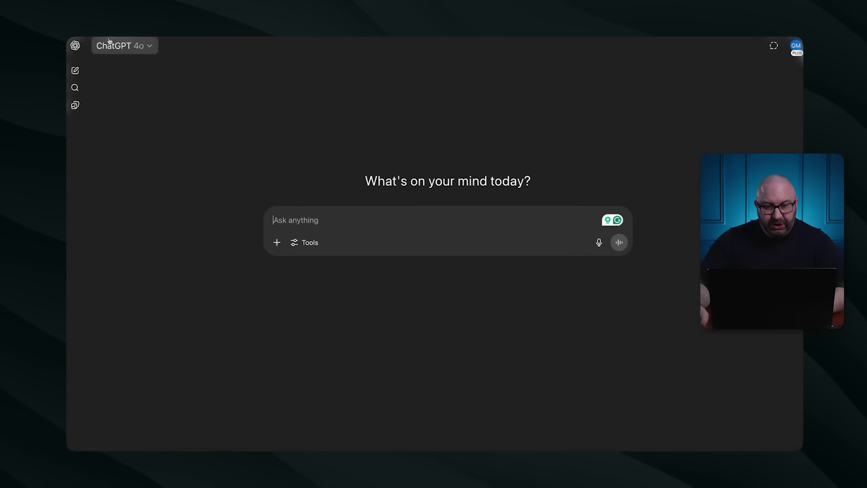
pyautogui.click(277, 242)
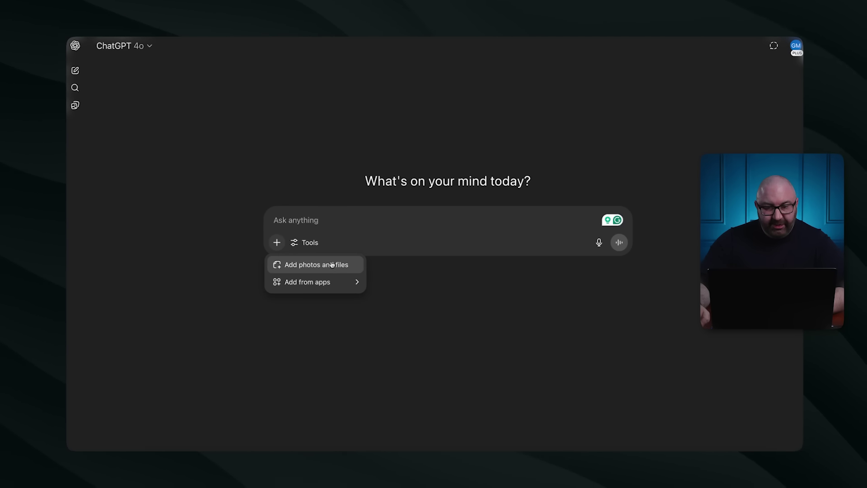
pyautogui.click(332, 265)
pyautogui.doubleClick(321, 263)
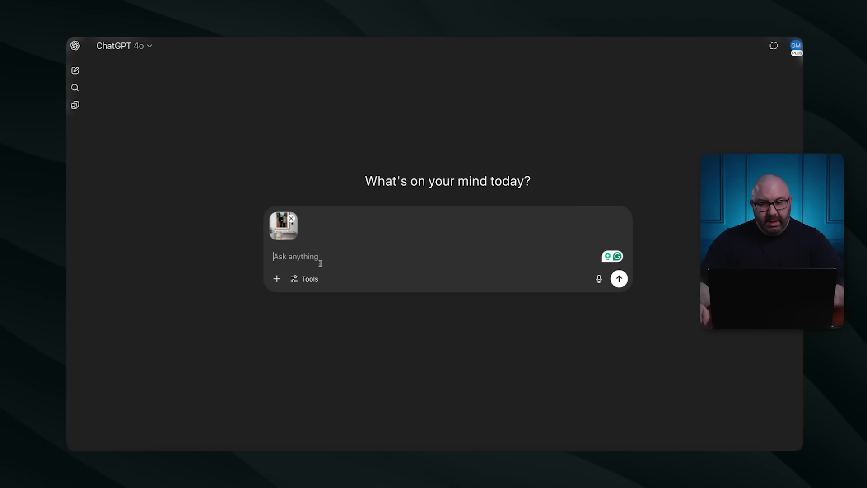
pyautogui.click(280, 230)
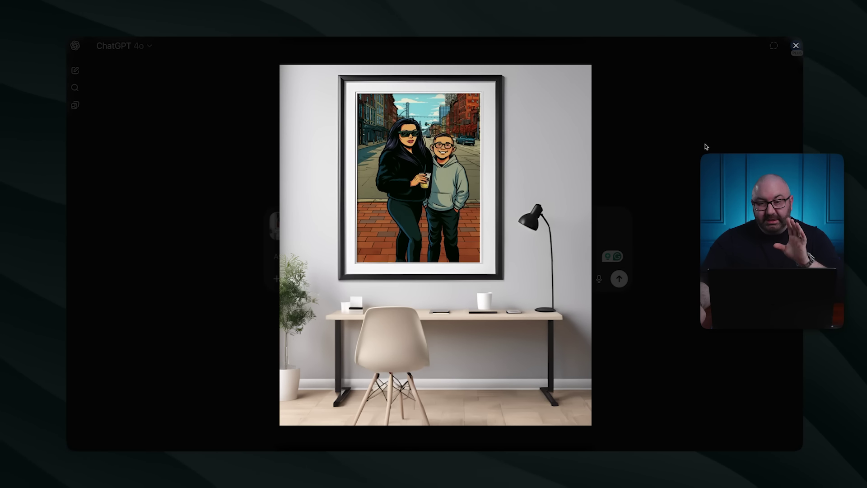
pyautogui.click(796, 46)
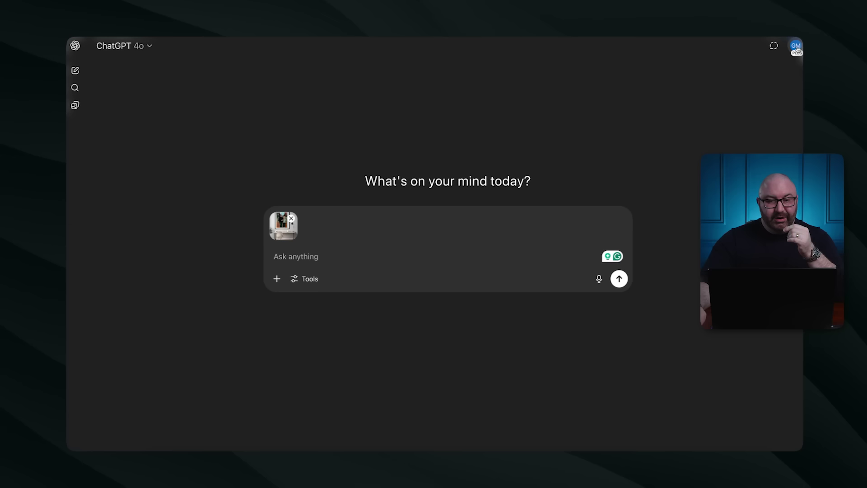
# Step: Paste and send the prompt asking for an Etsy title, description and 13 tags
pyautogui.click(333, 256)
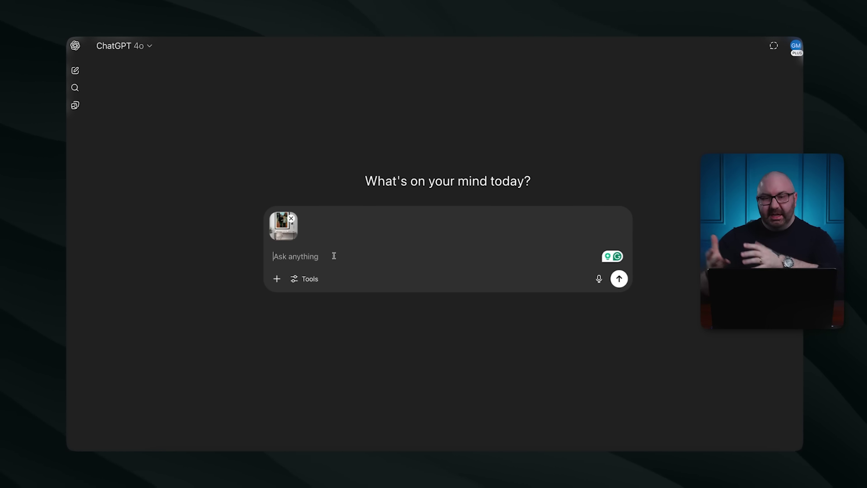
pyautogui.write('Provide me with a title, description and any key elements needed for this product to sell on Etsy. I also want 13 tags that customers will search for. Use Google and Pinterest trends to determine the keywords. I also need these keywords to be in the title. The title has a max of 140 characters and the keywords for etsy have a max of 20 characteres each.')
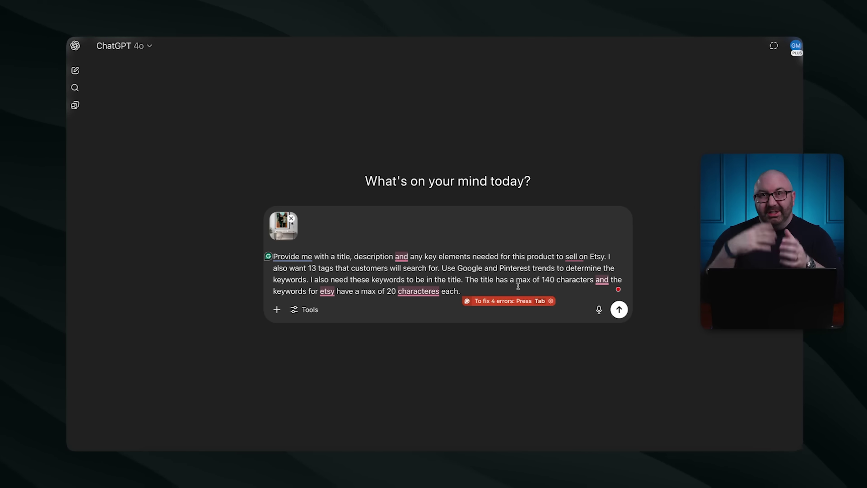
pyautogui.press('Return')
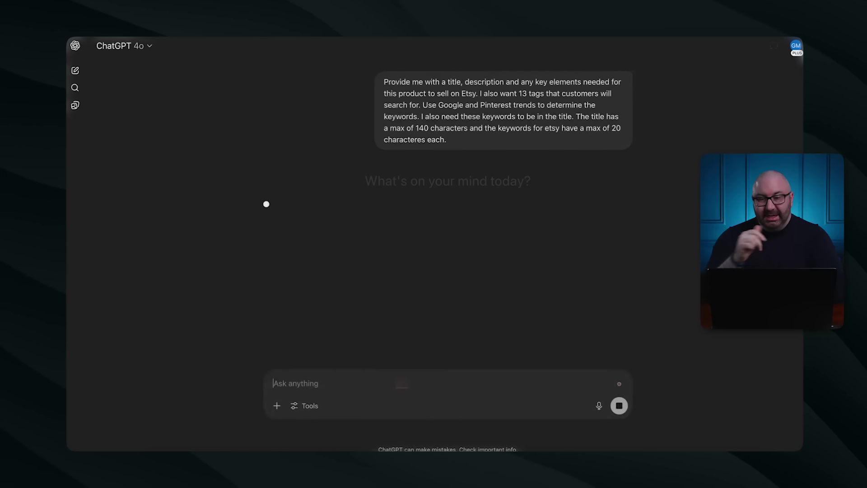
# Step: Read through the generated Etsy title, description and 13 keyword tags
pyautogui.scroll(-3, 348, 104)
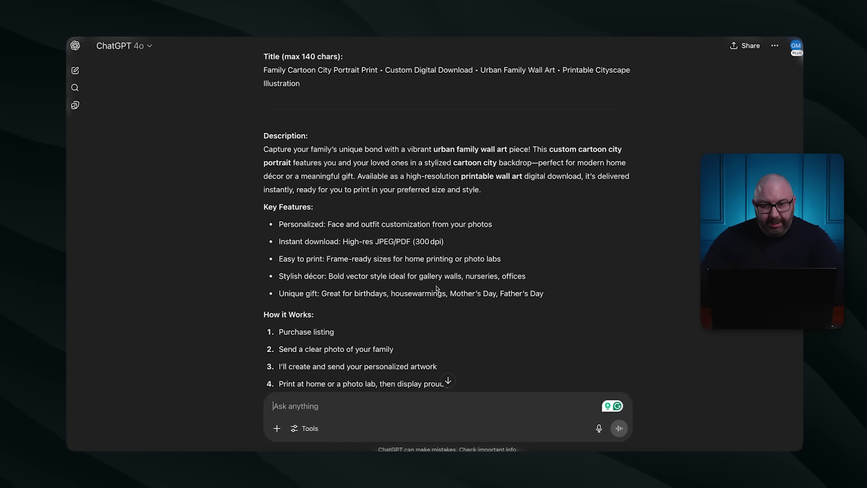
pyautogui.scroll(-4, 348, 104)
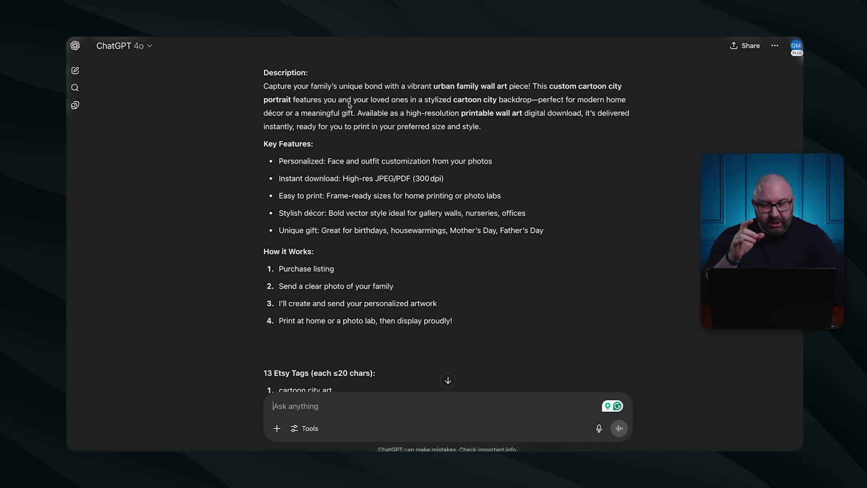
pyautogui.scroll(-2, 348, 103)
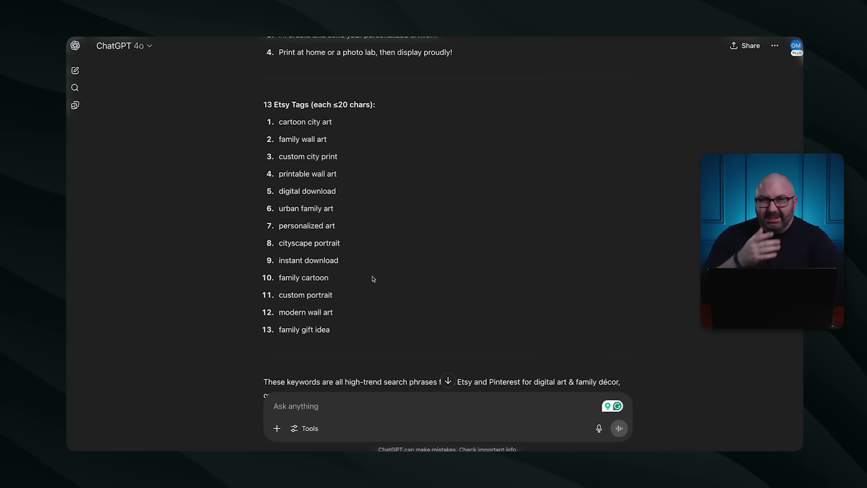
pyautogui.scroll(1, 373, 278)
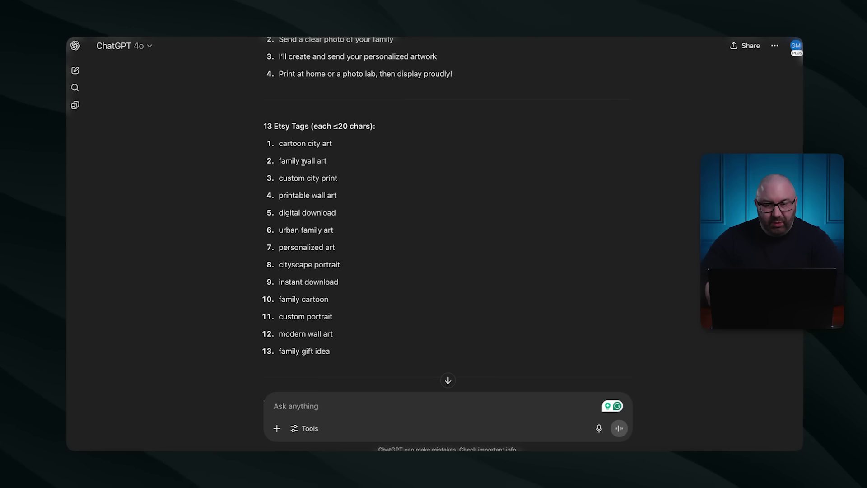
pyautogui.scroll(1, 351, 203)
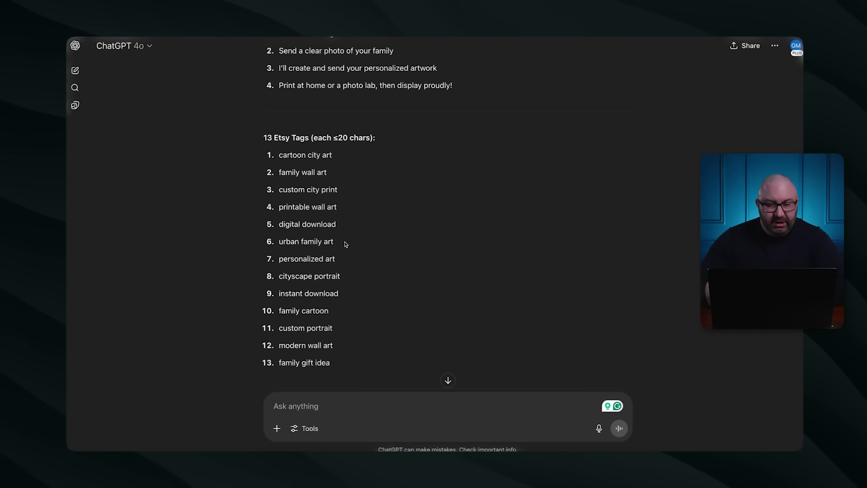
pyautogui.scroll(5, 330, 262)
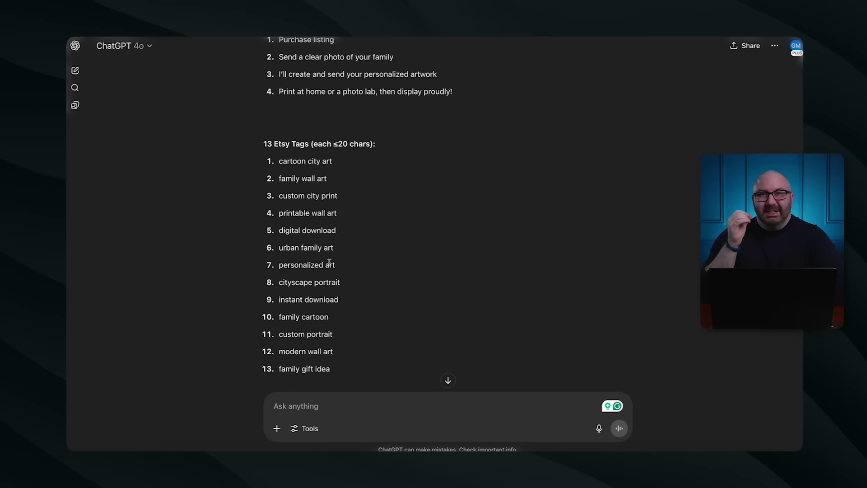
pyautogui.scroll(1, 329, 262)
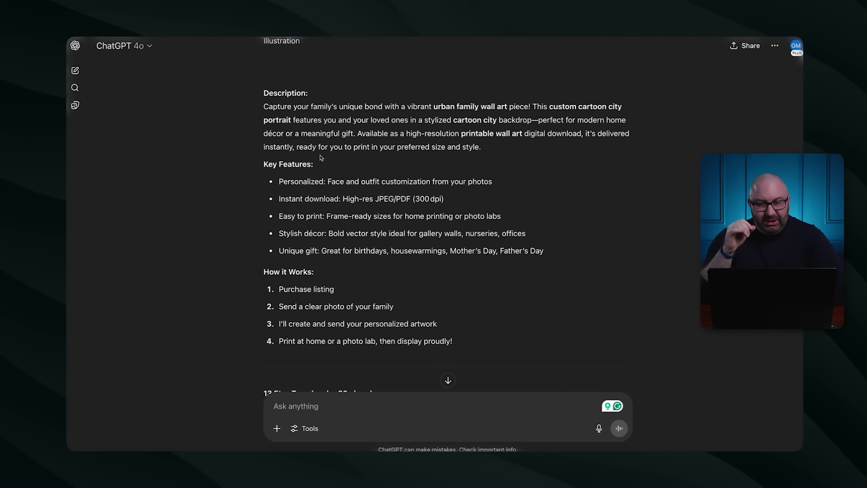
pyautogui.scroll(3, 339, 136)
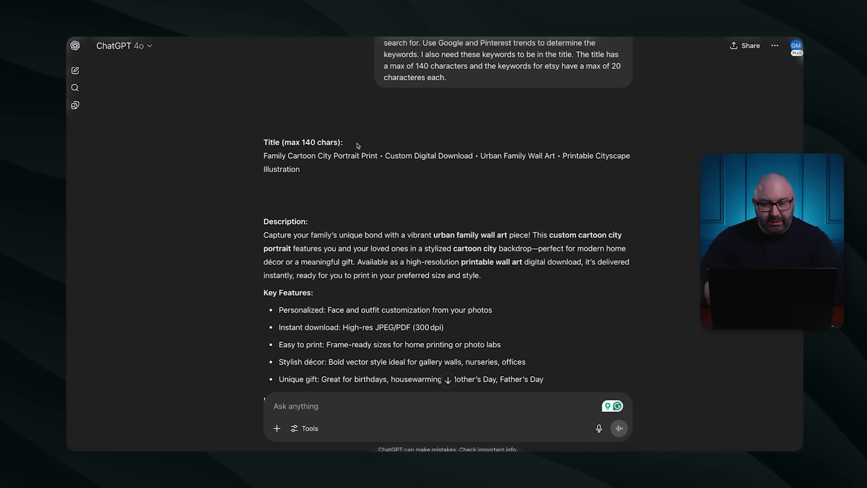
pyautogui.tripleClick(289, 169)
pyautogui.click(269, 184)
# Step: Go back to the end of the earlier canvas-size pricing reply, ending with Final Strategy Tips
pyautogui.scroll(4, 269, 188)
pyautogui.scroll(1, 269, 188)
pyautogui.scroll(-8, 270, 188)
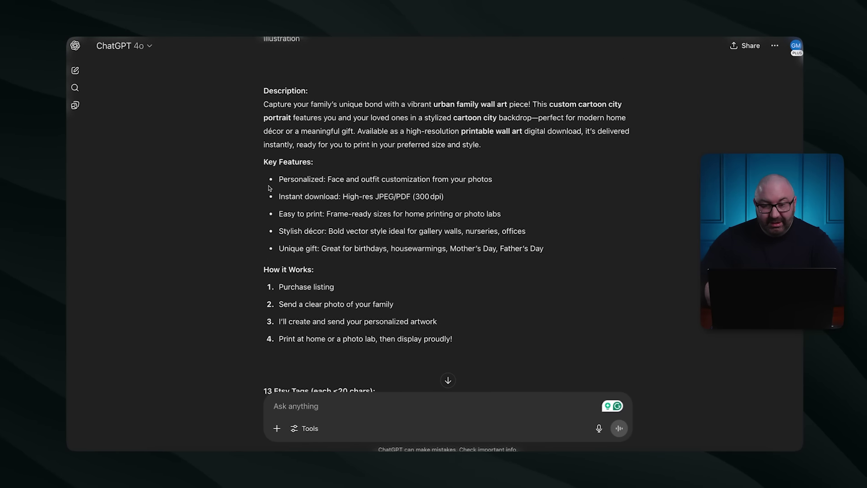
pyautogui.scroll(1, 256, 166)
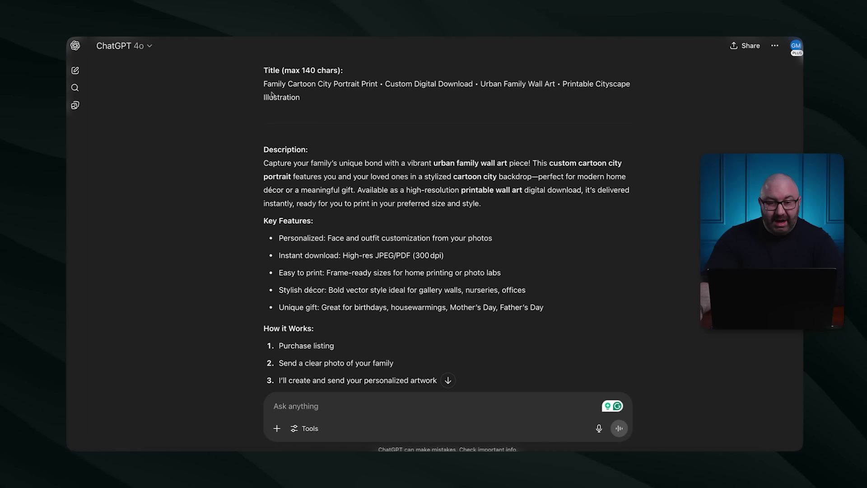
pyautogui.scroll(-10, 303, 210)
pyautogui.click(322, 407)
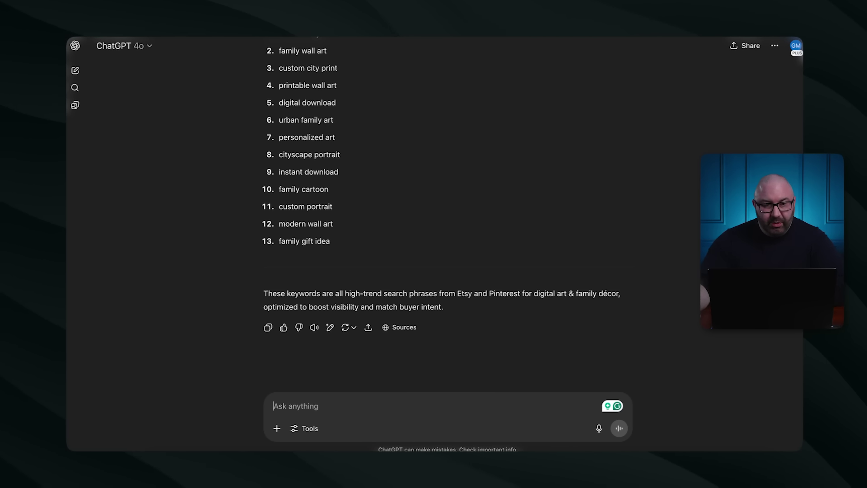
pyautogui.scroll(10, 382, 246)
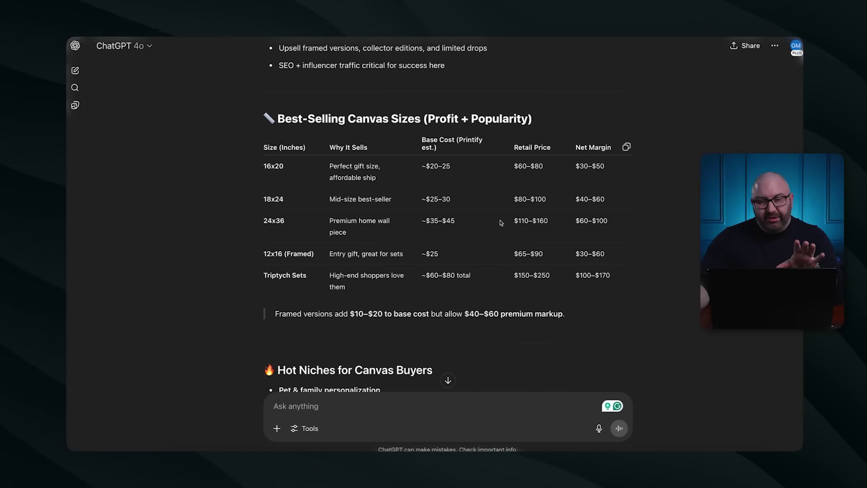
pyautogui.scroll(-2, 443, 223)
pyautogui.click(448, 380)
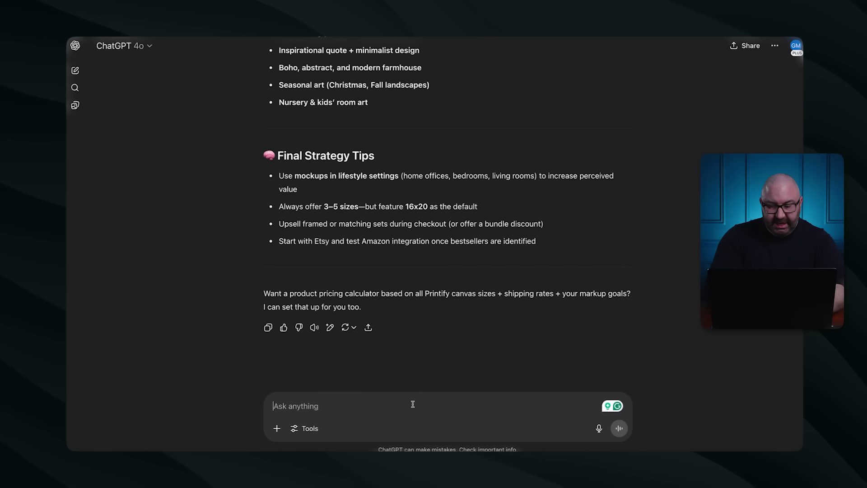
# Step: Ask for canvas prices with at least 50% net margin and discount-proof exact list prices
pyautogui.write('I')
pyautogui.press('BackSpace')
pyautogui.write('Make sure')
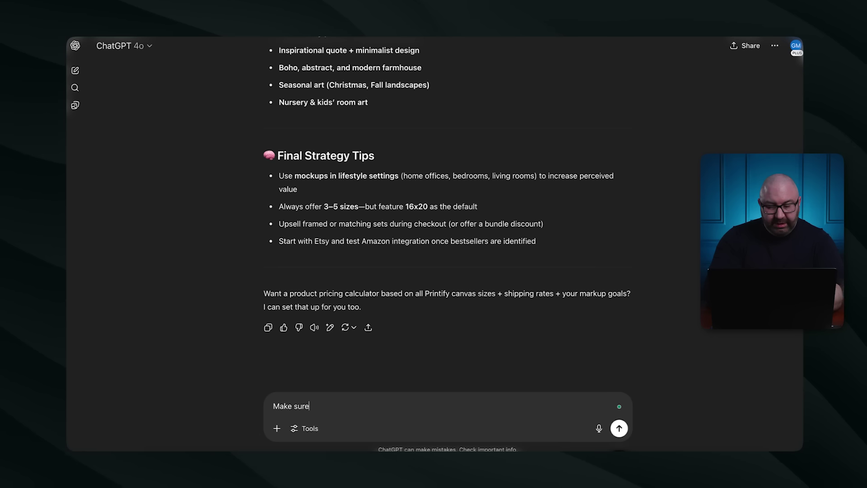
pyautogui.write(' that these price ')
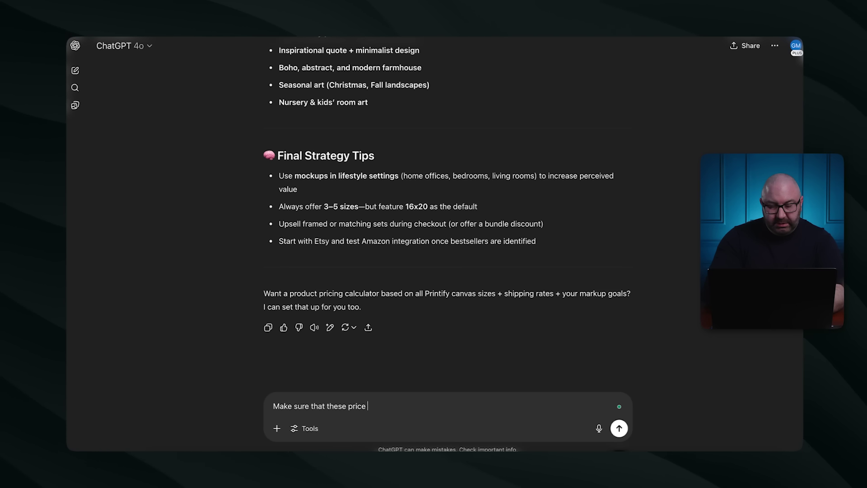
pyautogui.write('points make at least')
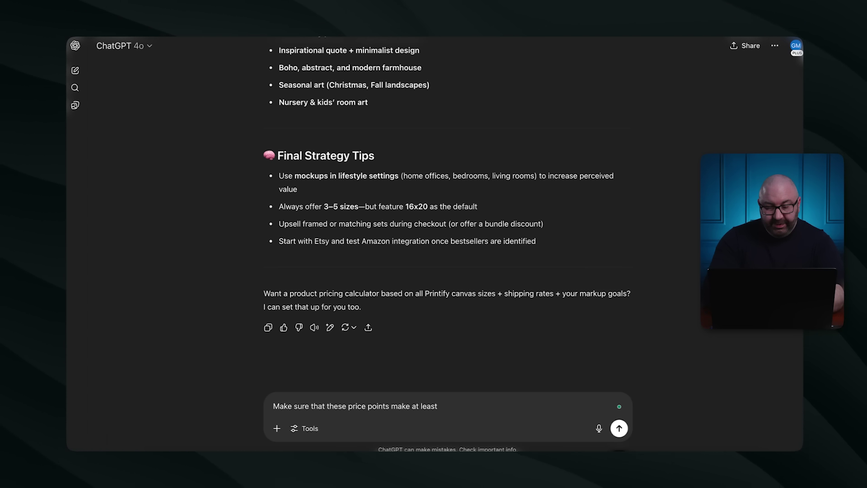
pyautogui.write(' 50% net')
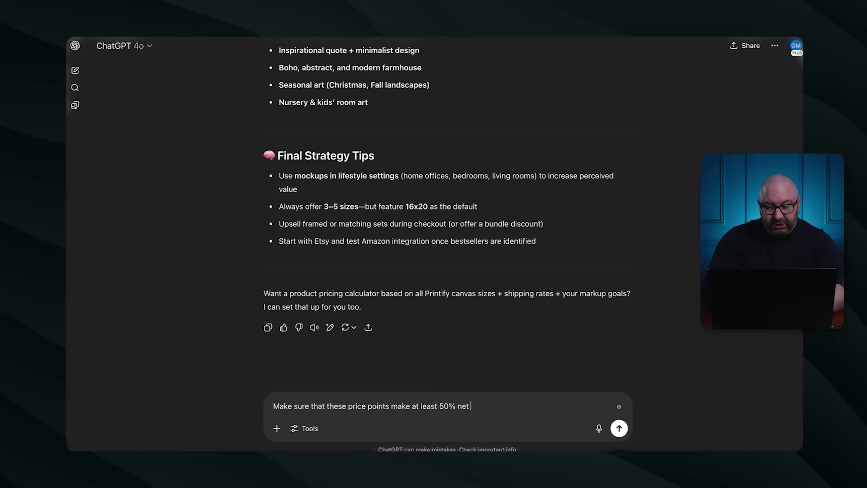
pyautogui.write(' margin. Then give me ')
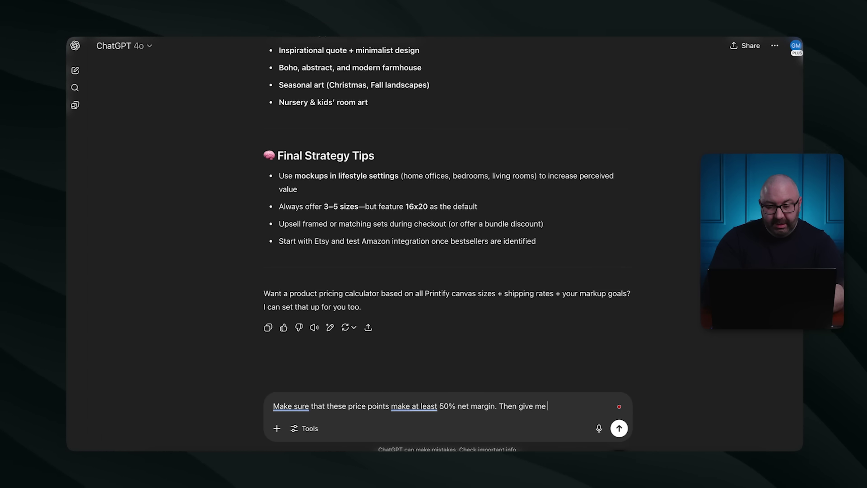
pyautogui.write('the exact amoun')
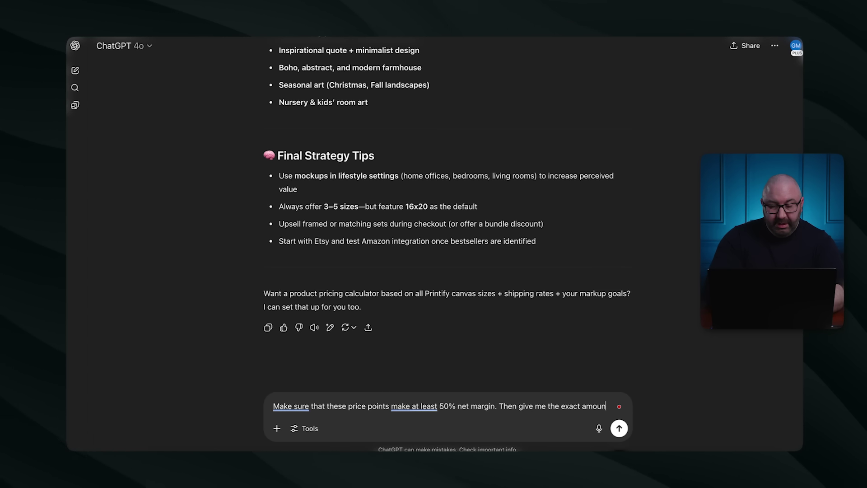
pyautogui.write('t I should lis')
pyautogui.write('t on')
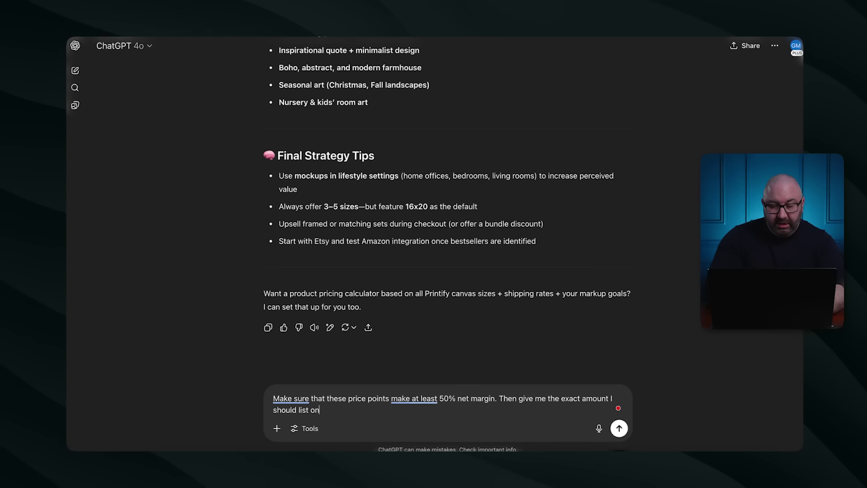
pyautogui.write('line. As well as ')
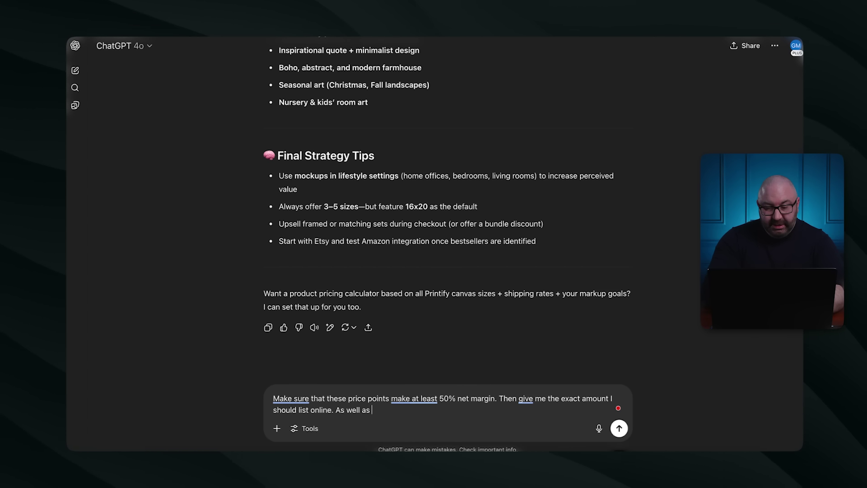
pyautogui.write('if I launch a disco')
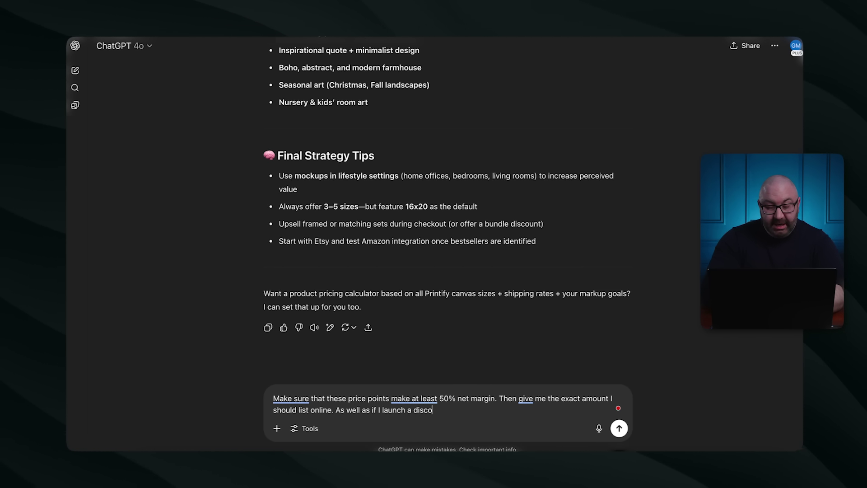
pyautogui.write('unt, so I end up')
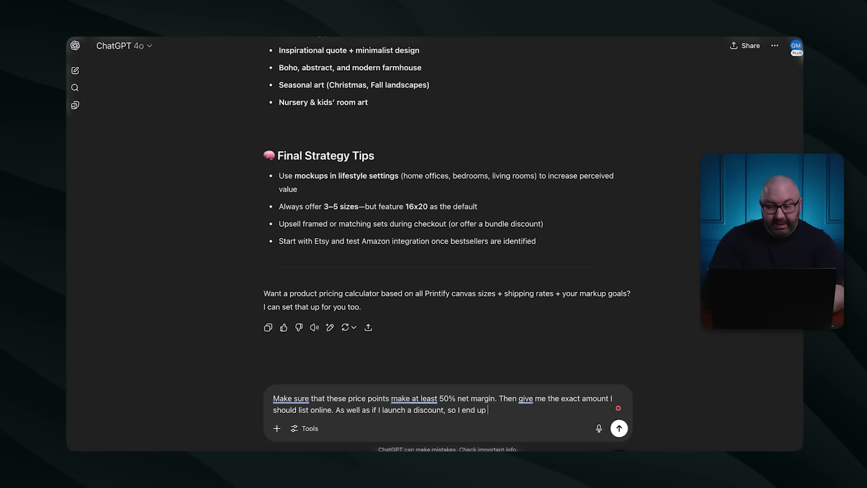
pyautogui.write(' at the price ')
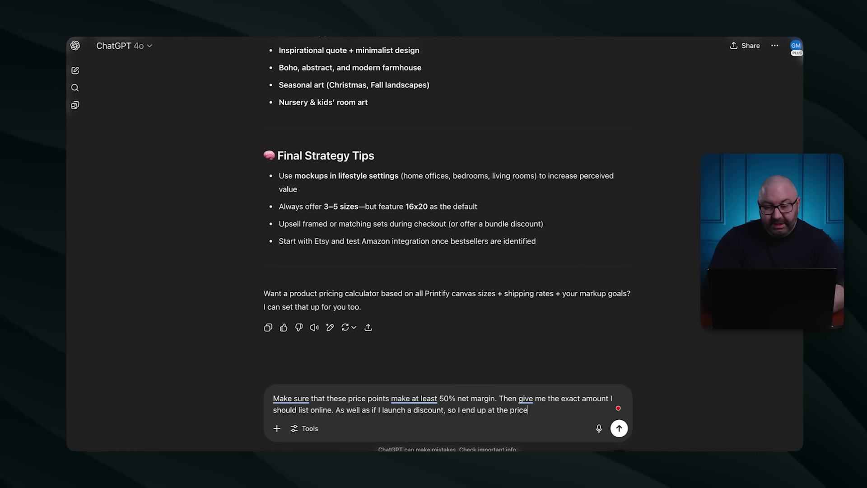
pyautogui.write('that ')
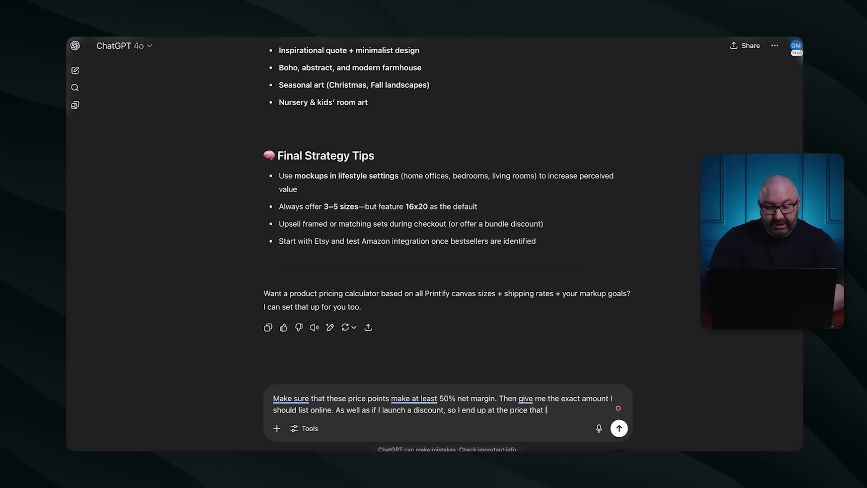
pyautogui.write('leaves me with this')
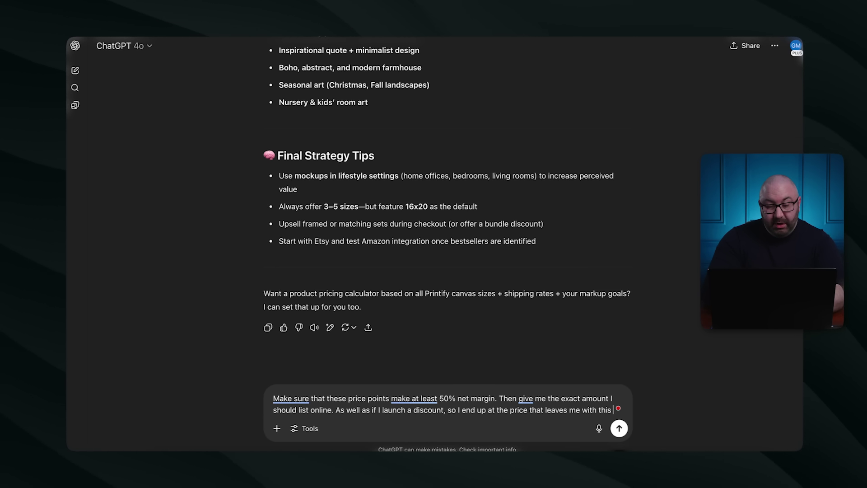
pyautogui.write(' argin.')
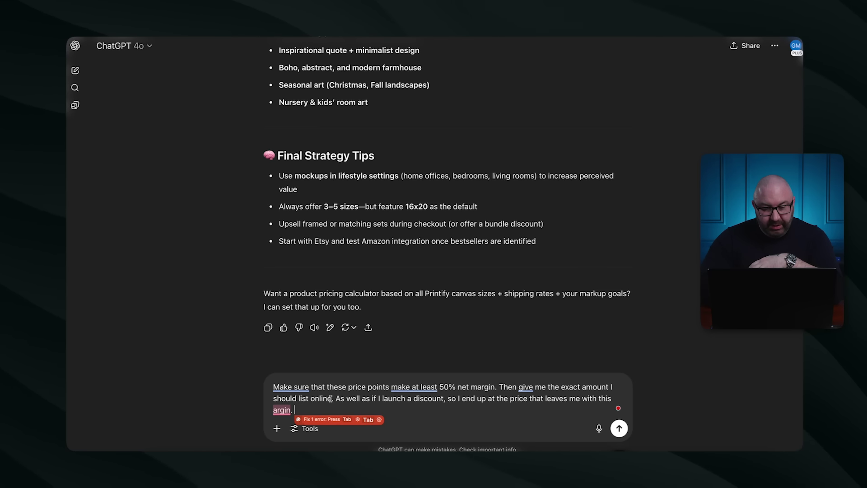
pyautogui.click(274, 410)
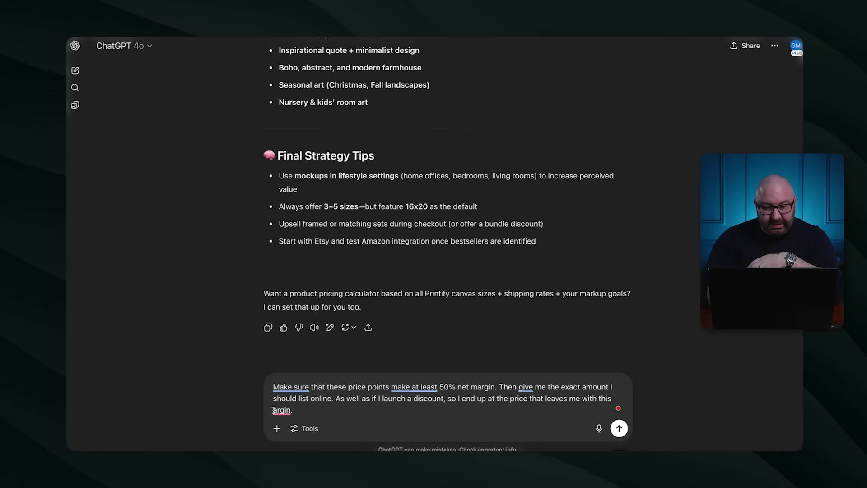
pyautogui.write('m')
pyautogui.click(310, 409)
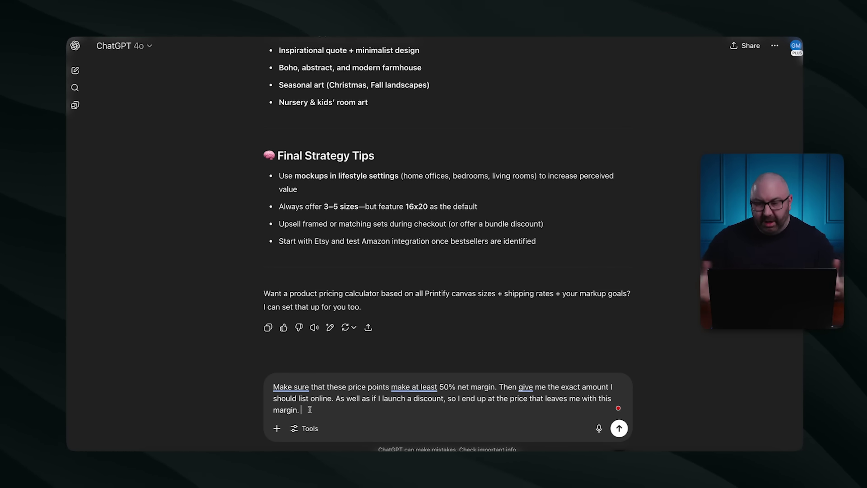
pyautogui.press('Return')
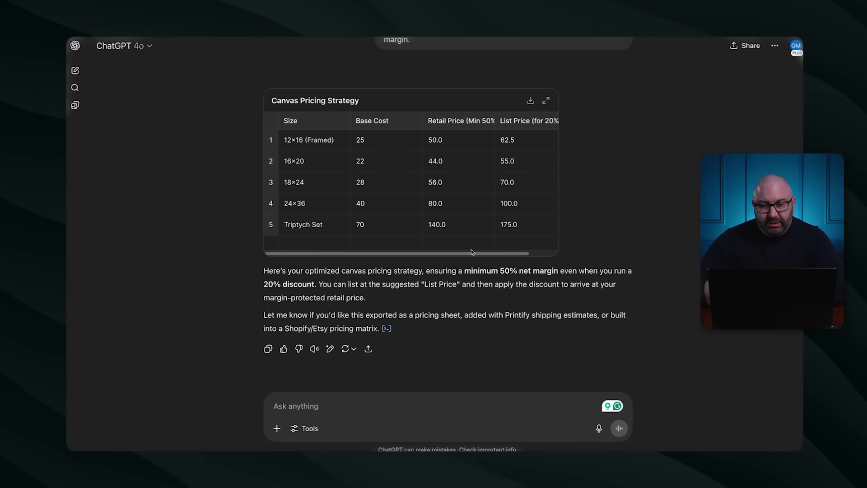
# Step: Scroll the Canvas Pricing Strategy table sideways to see base cost, retail and list prices
pyautogui.hscroll(2, 528, 253)
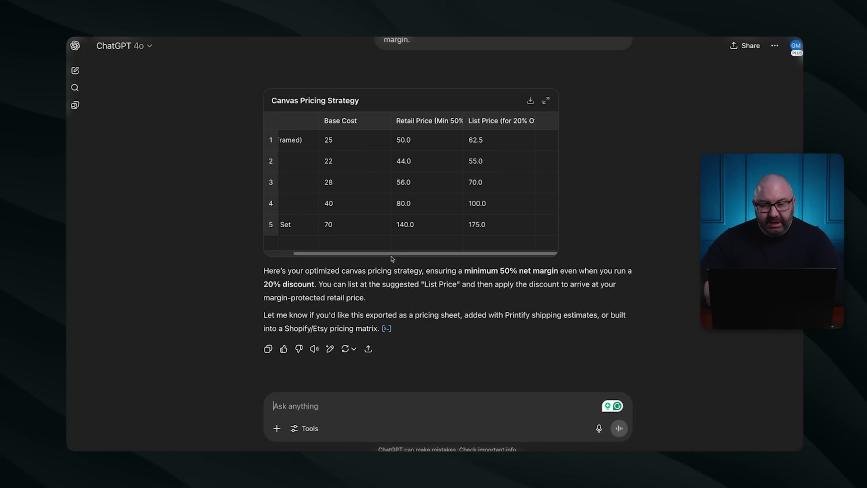
pyautogui.hscroll(-3, 320, 253)
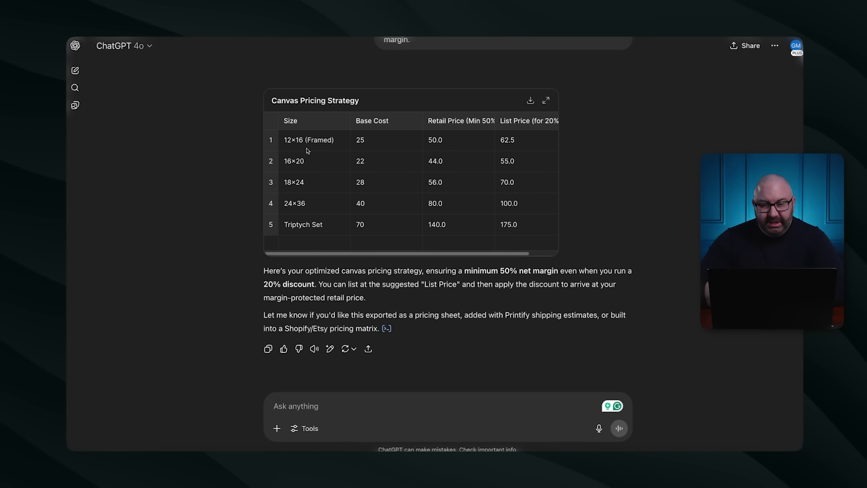